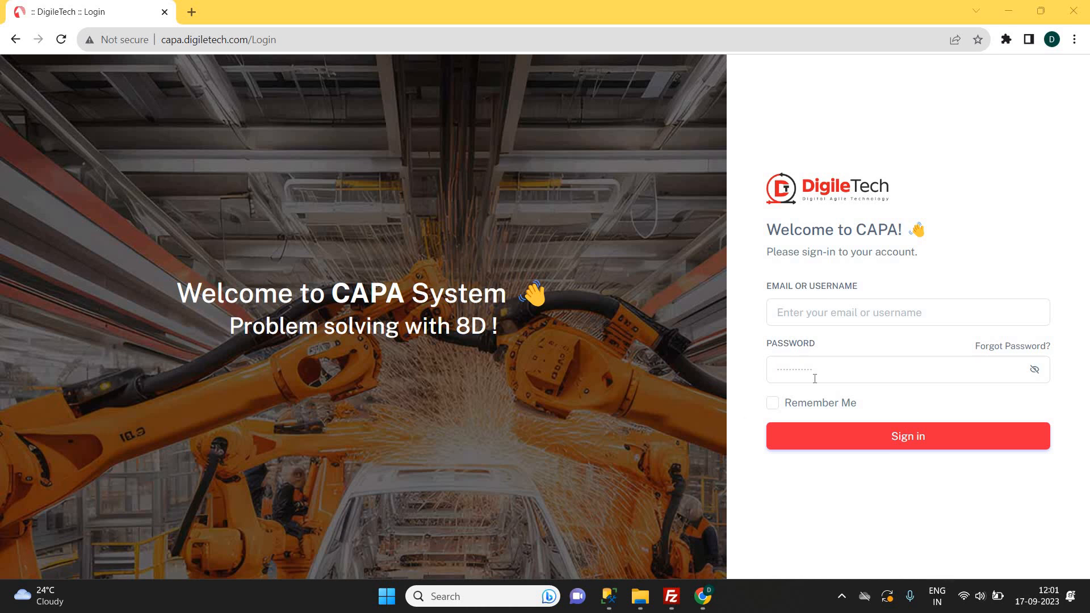
Sign in to the CAPA system with the saved username and the account password.
click(807, 311)
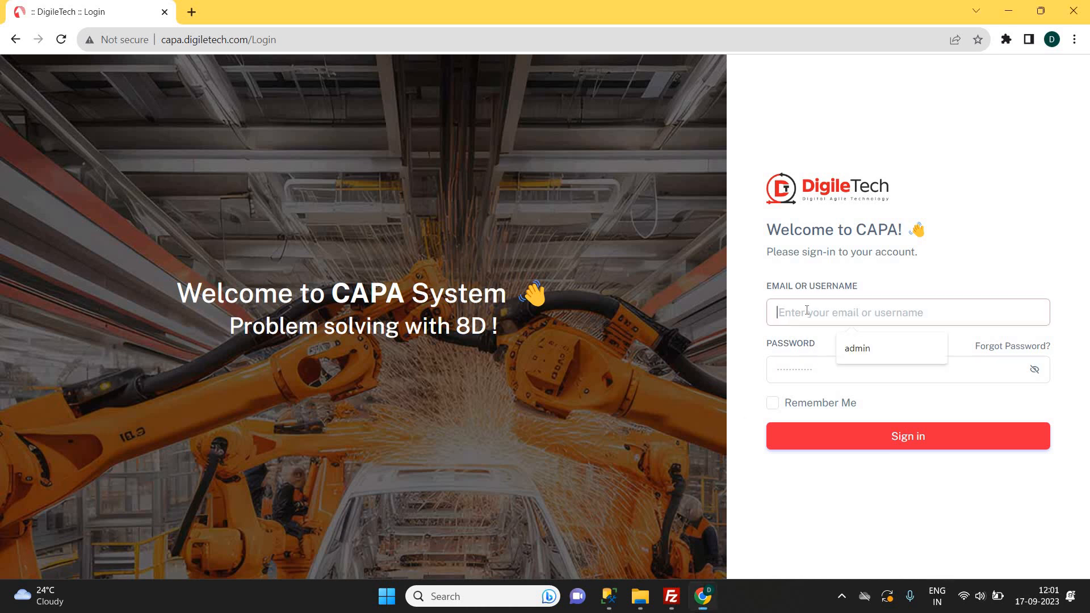
click(858, 348)
click(809, 369)
text(admin)
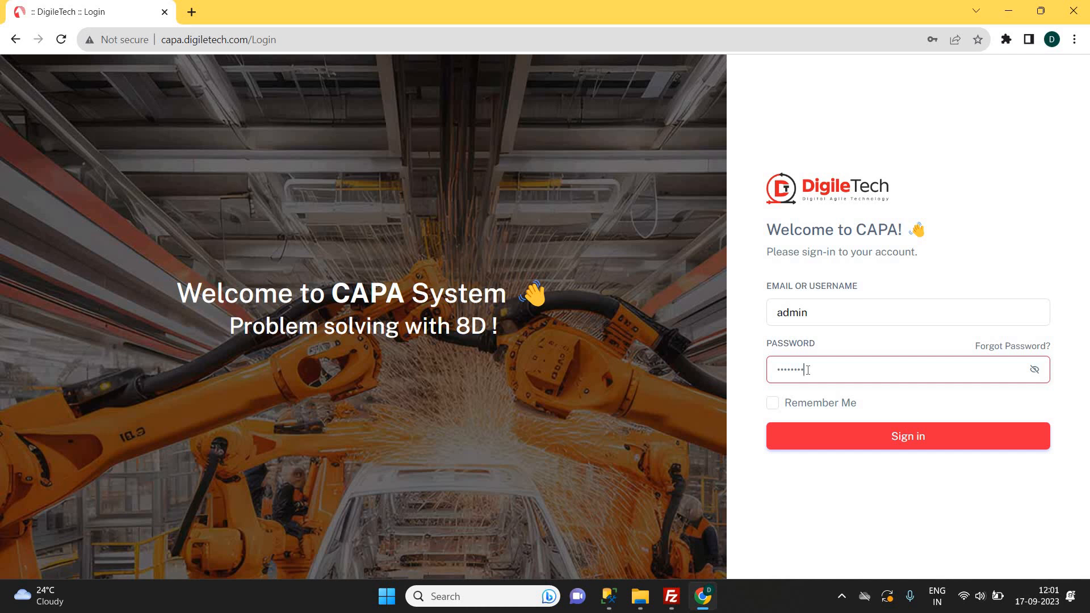
click(931, 442)
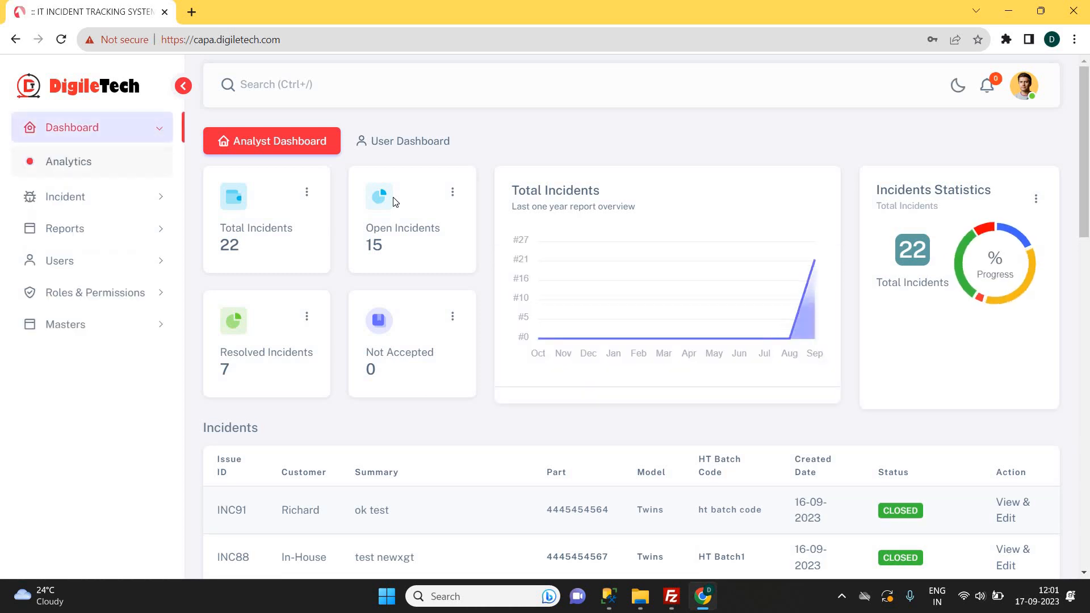
Point out the Total, Open, Resolved and Not Accepted card labels, then open Total Incidents options.
drag(293, 228, 220, 228)
double_click(405, 228)
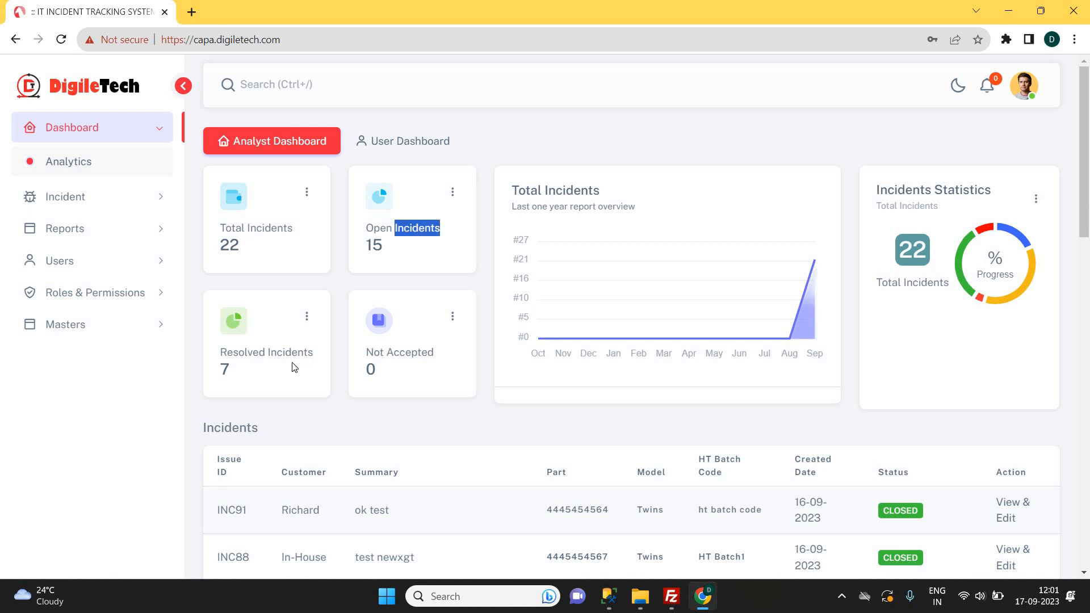
double_click(287, 348)
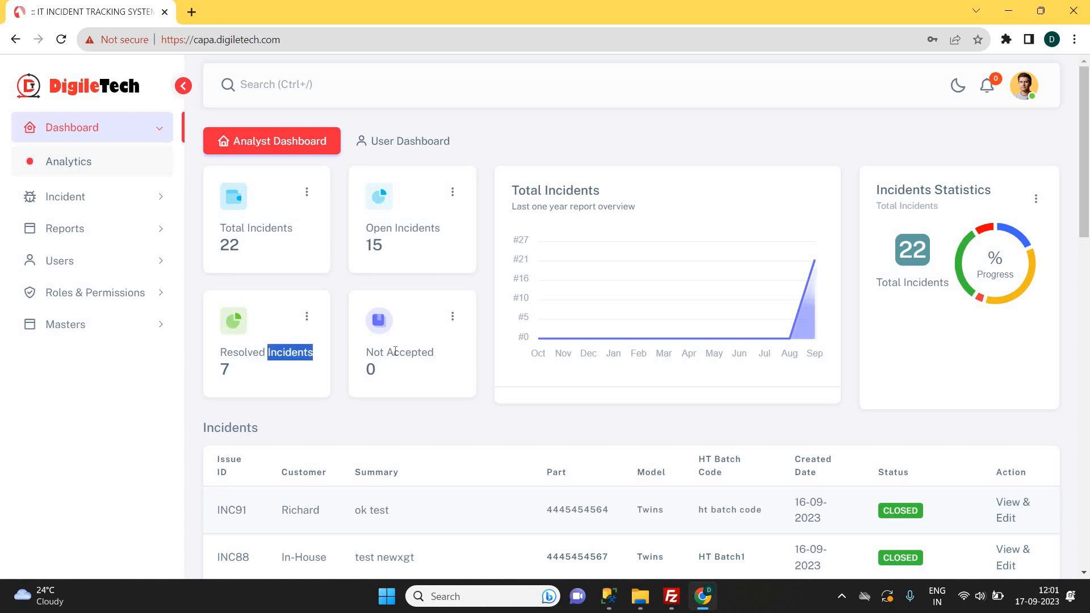
triple_click(396, 351)
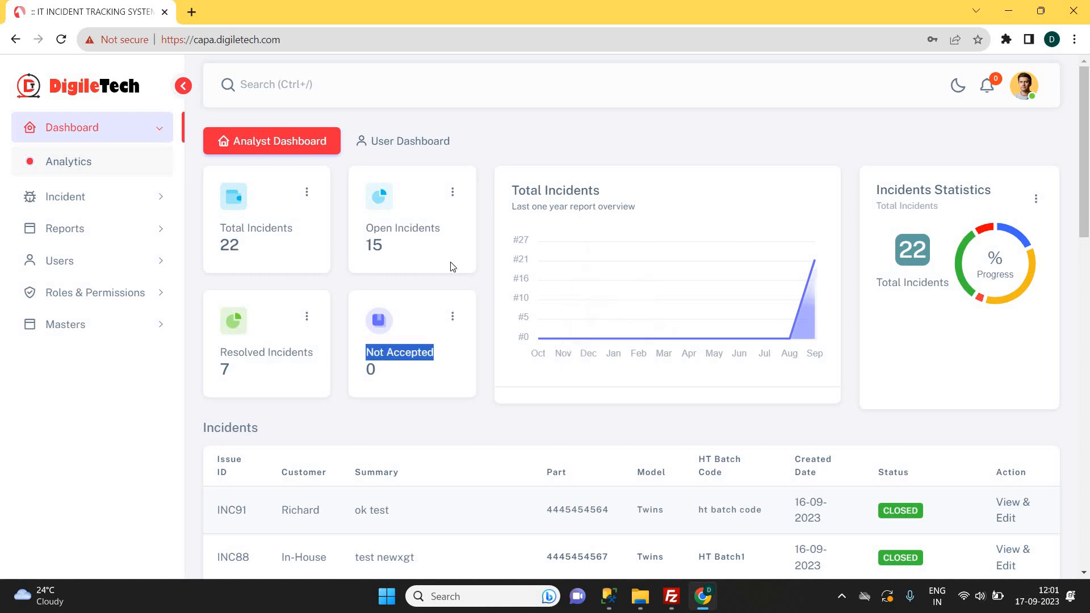
click(631, 296)
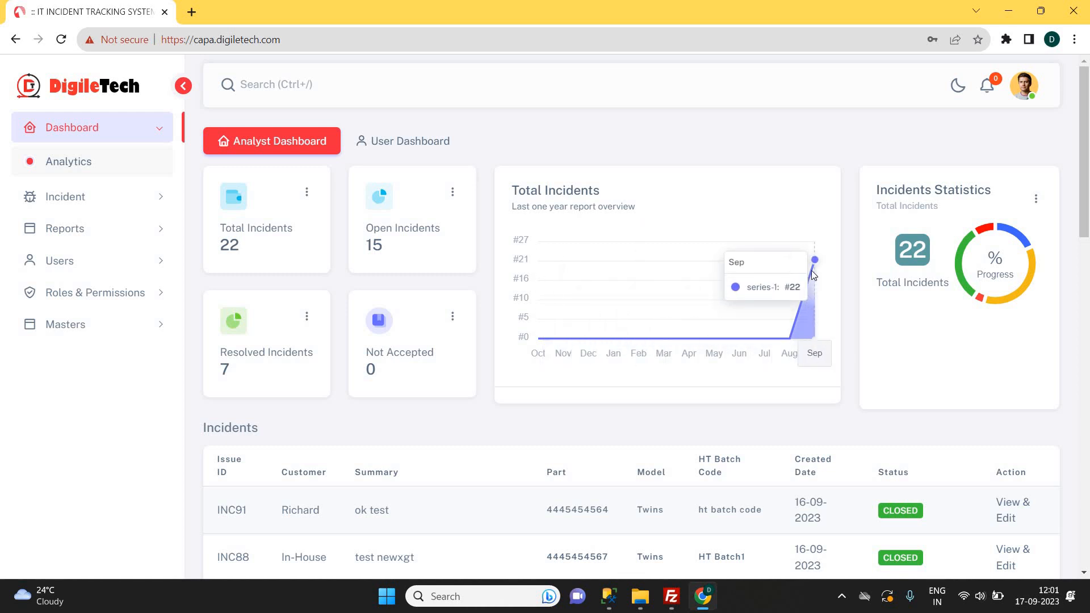
double_click(907, 189)
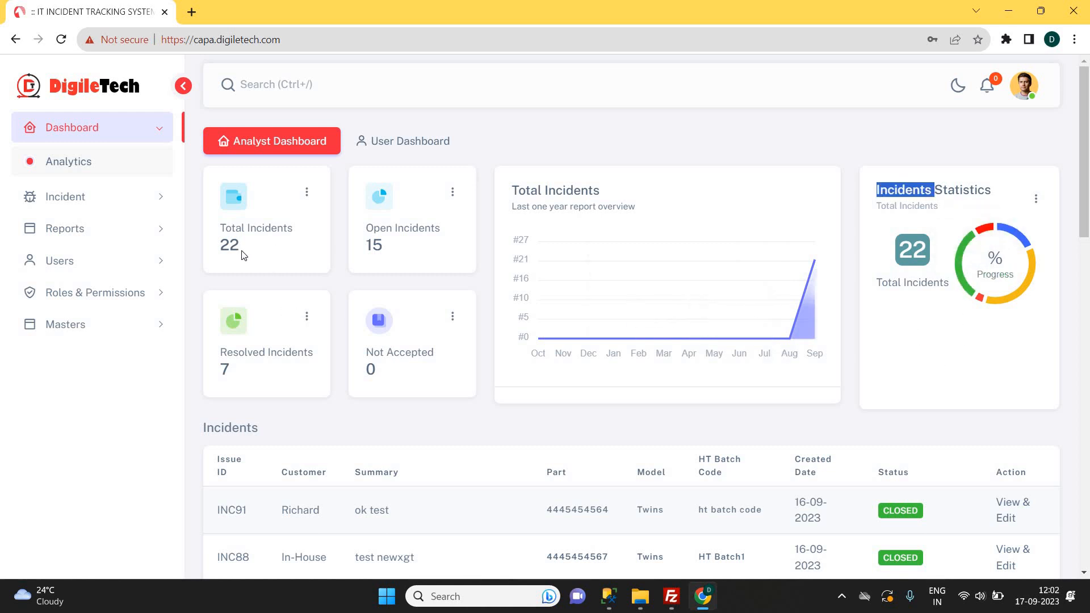
click(306, 193)
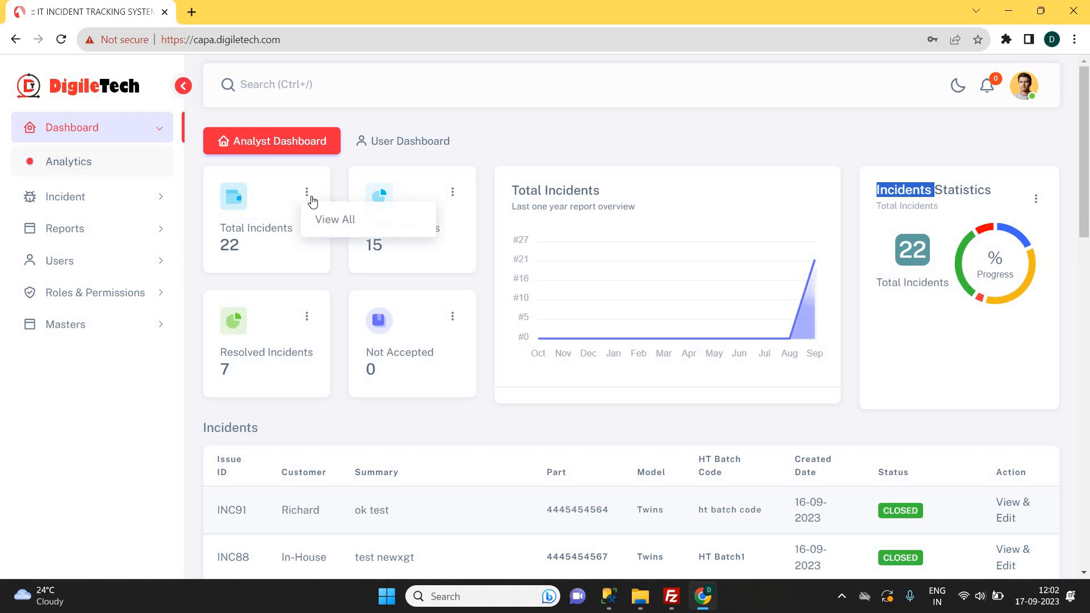
click(344, 227)
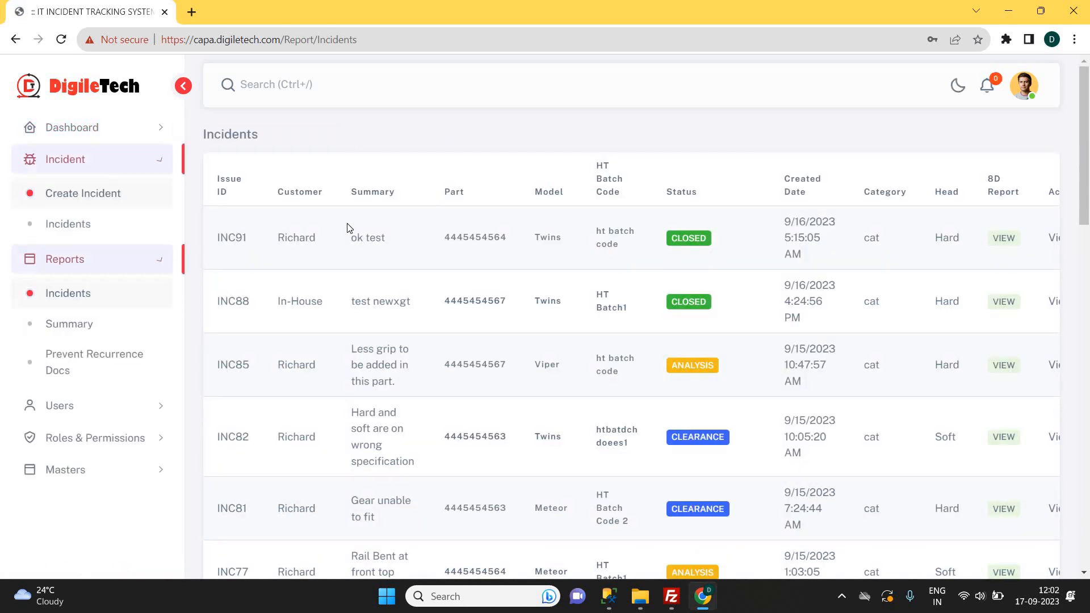
key(alt+Left)
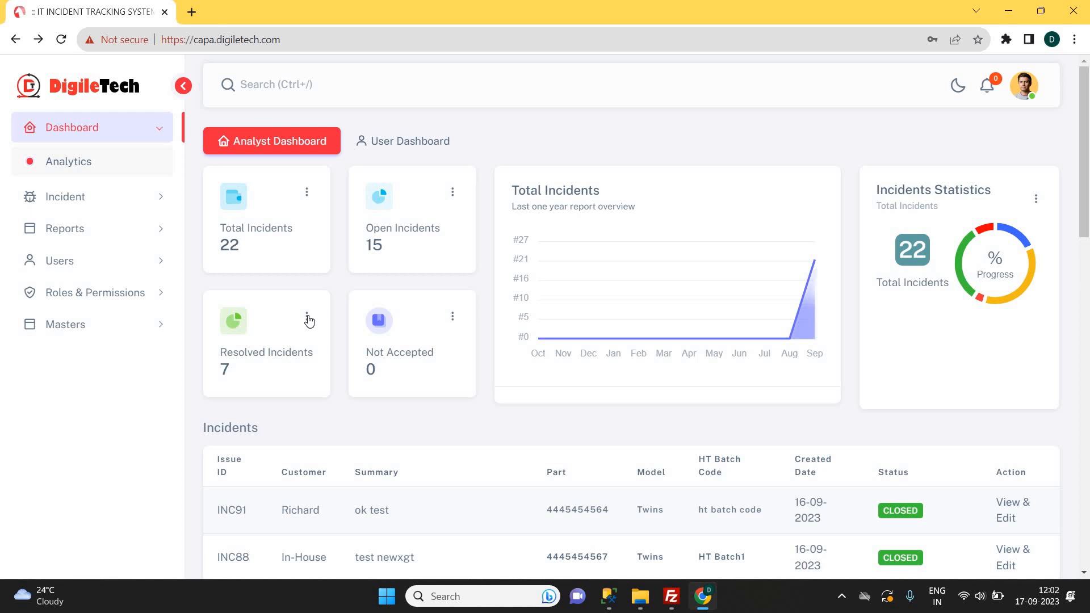
click(307, 317)
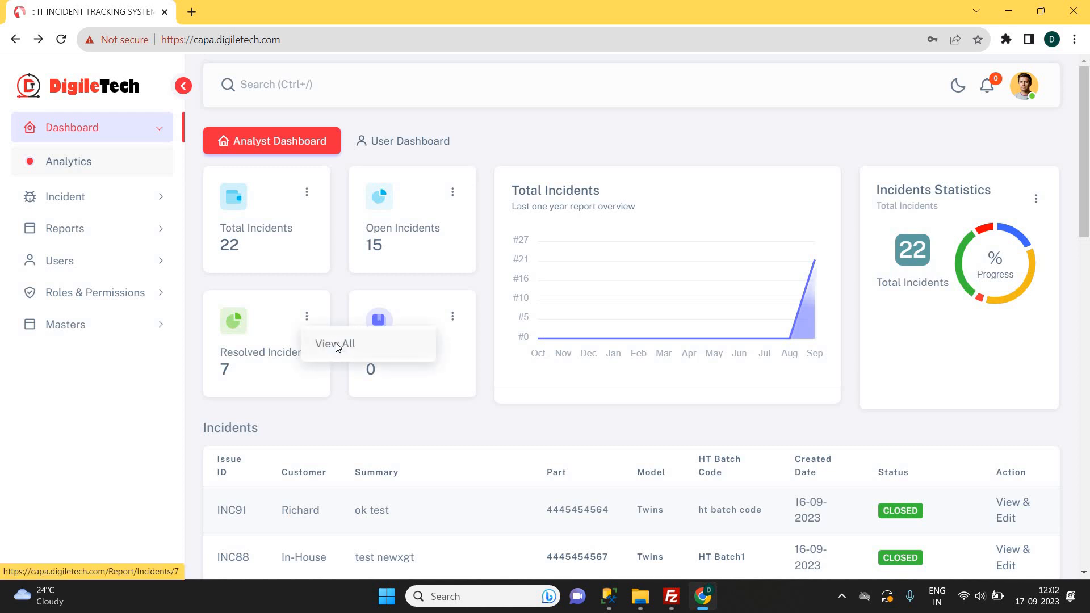
click(336, 344)
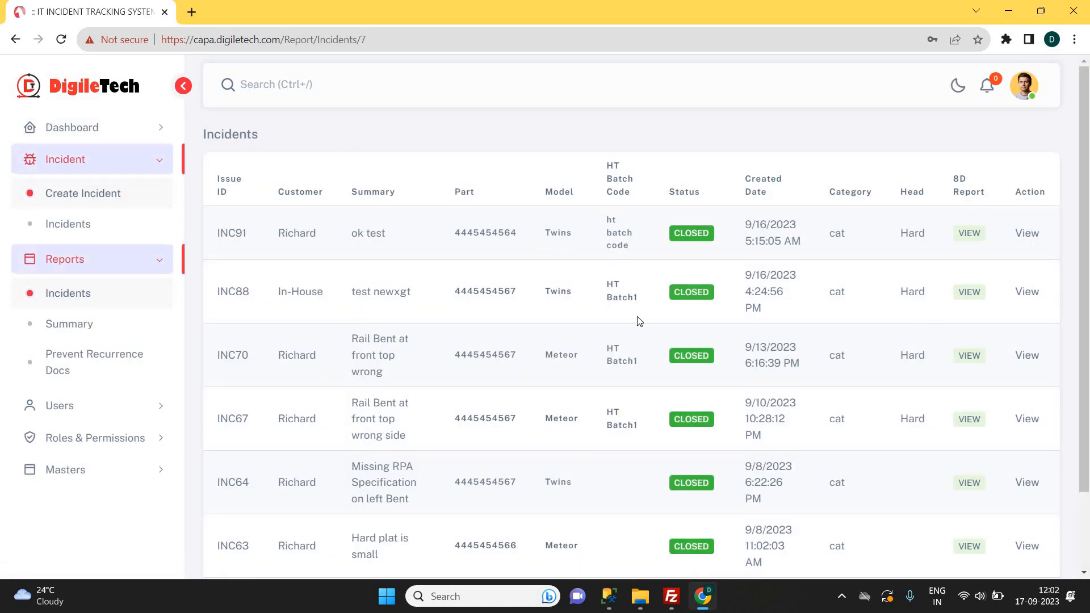
click(15, 39)
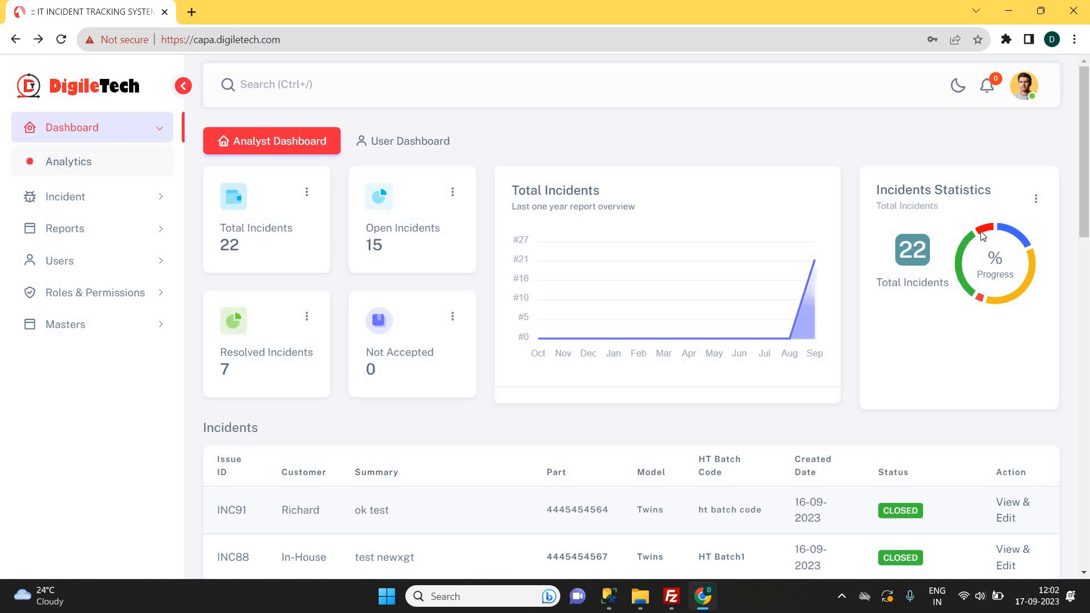
mouse_move(1022, 240)
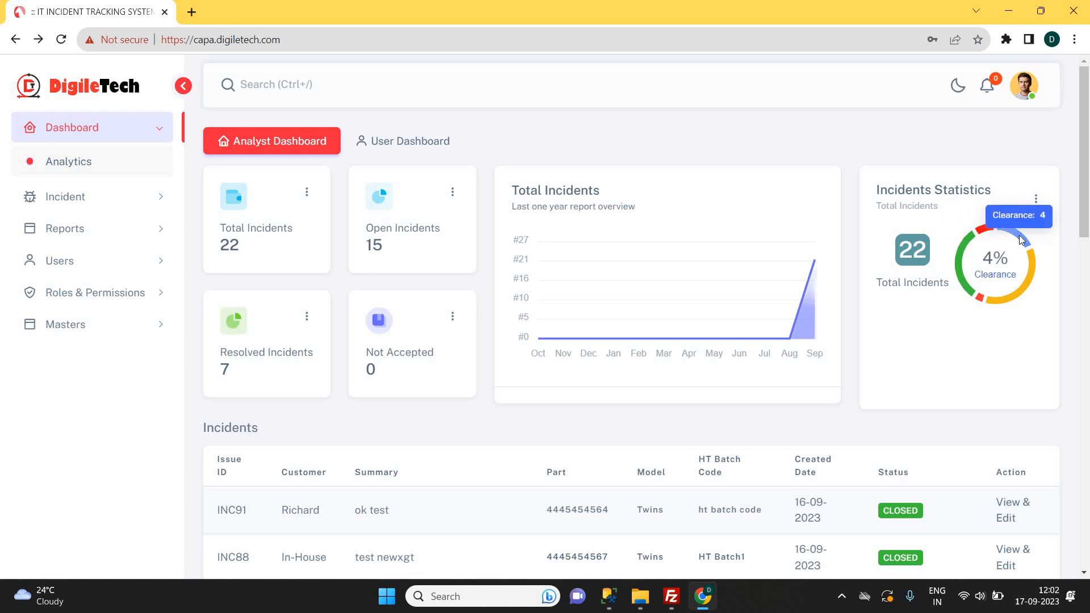
mouse_move(1030, 269)
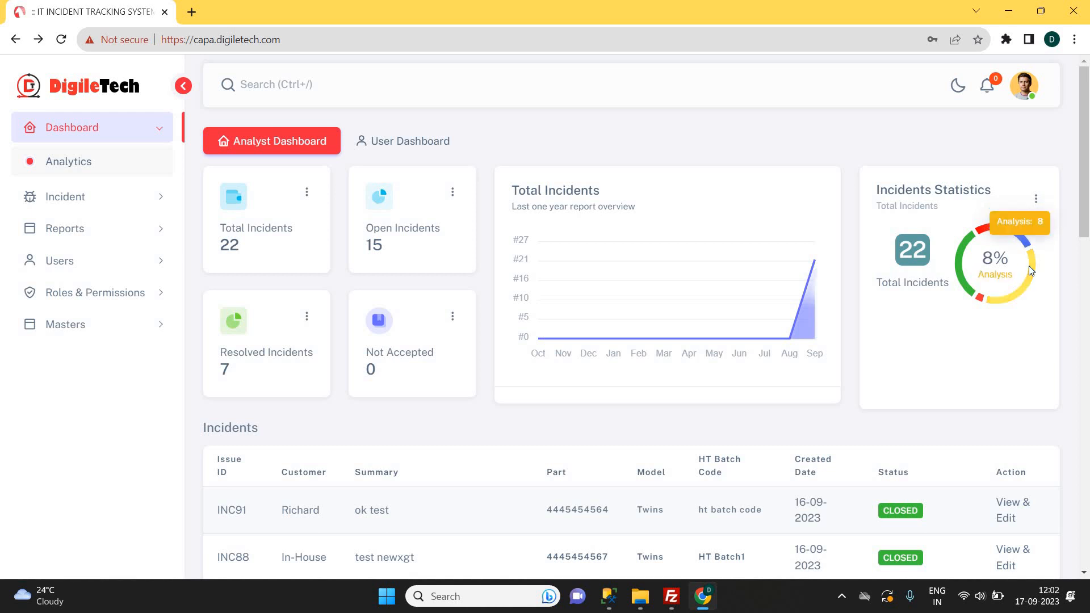
mouse_move(961, 287)
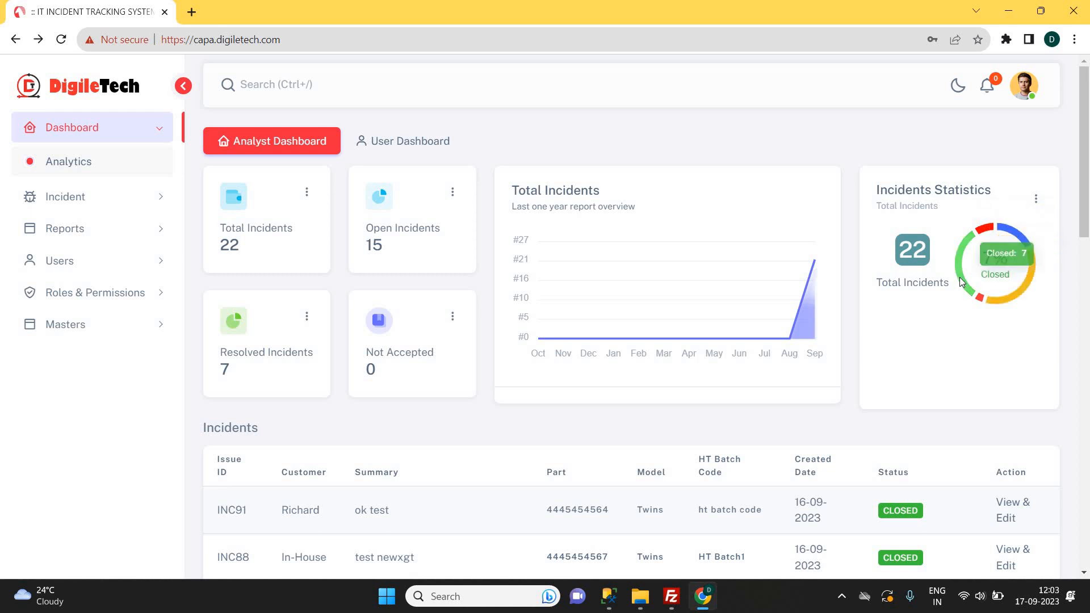
mouse_move(983, 301)
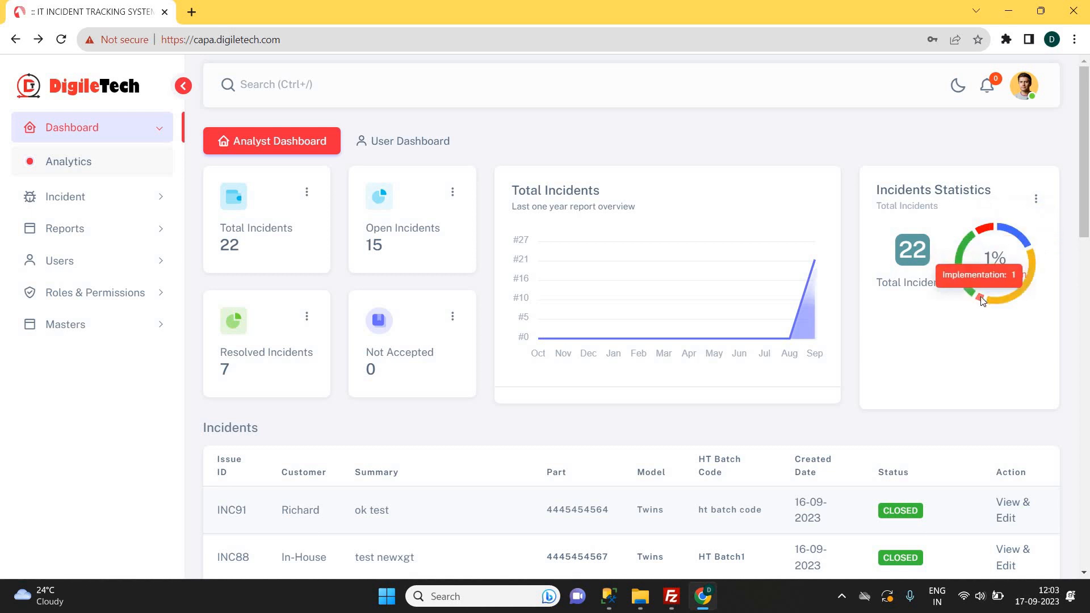
mouse_move(993, 230)
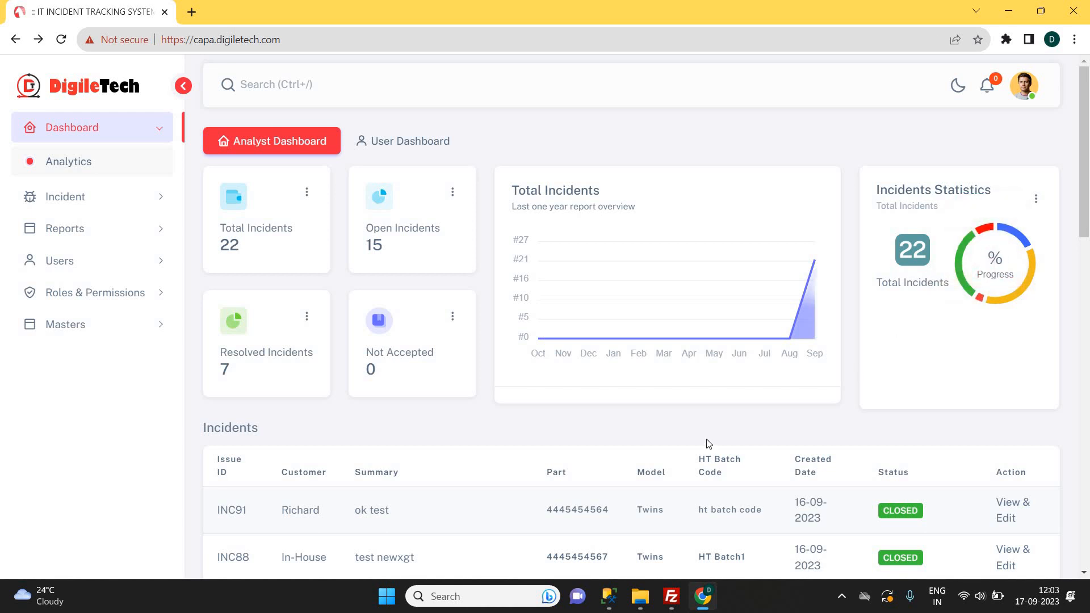
scroll(706, 438, down, 1)
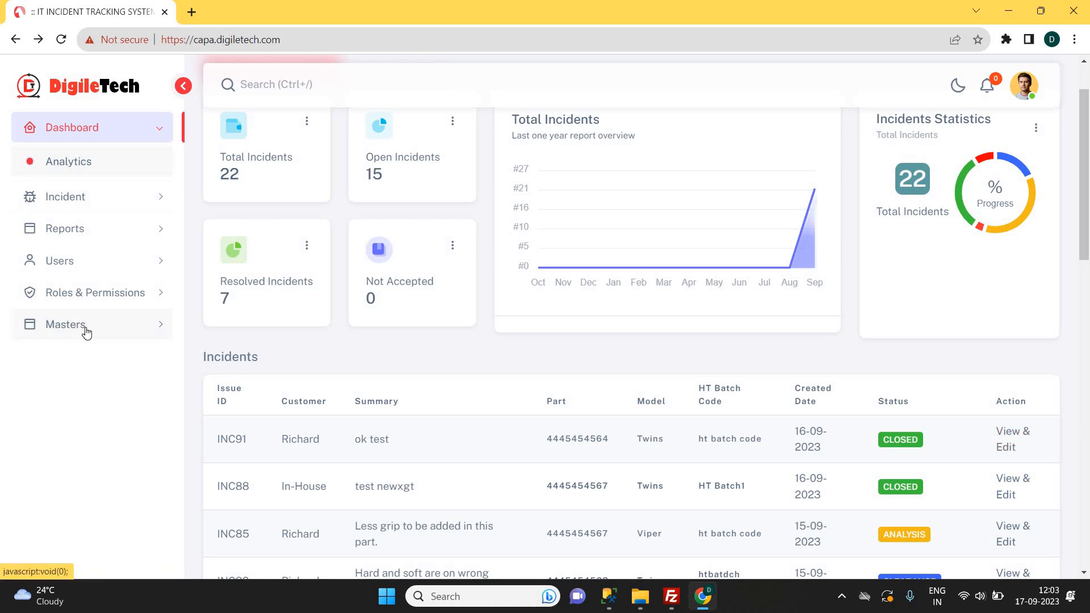
Add a trial forum named ICPTE in the Forum Master.
click(88, 332)
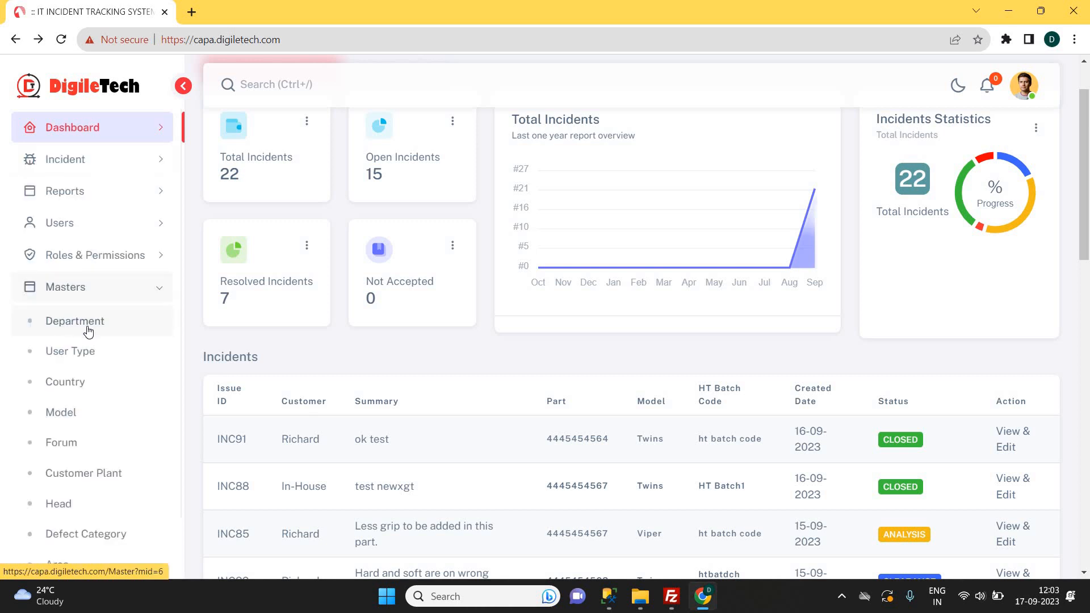
scroll(88, 332, down, 2)
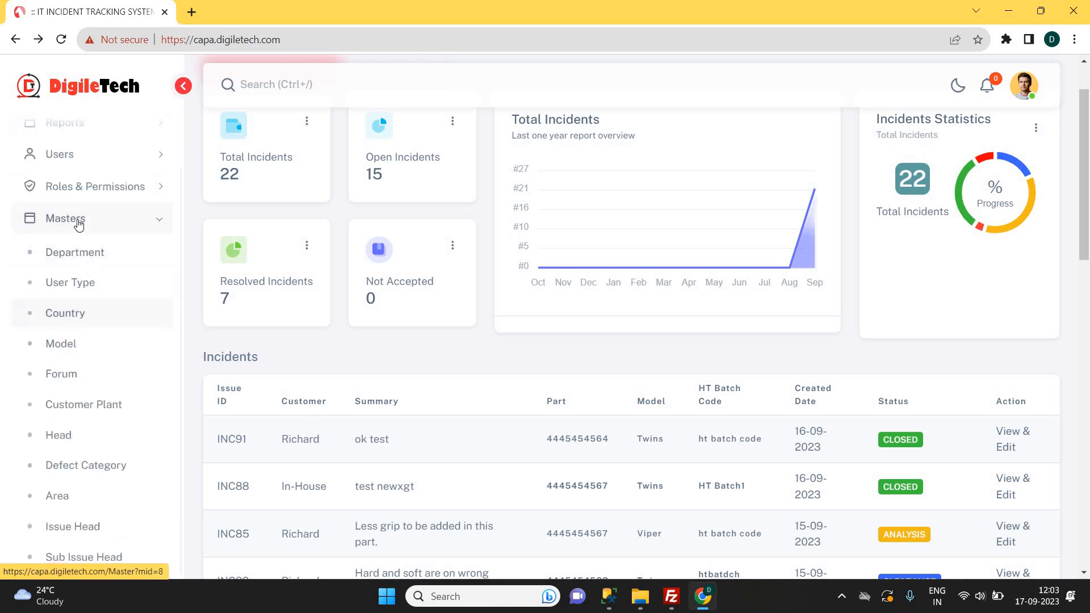
click(58, 376)
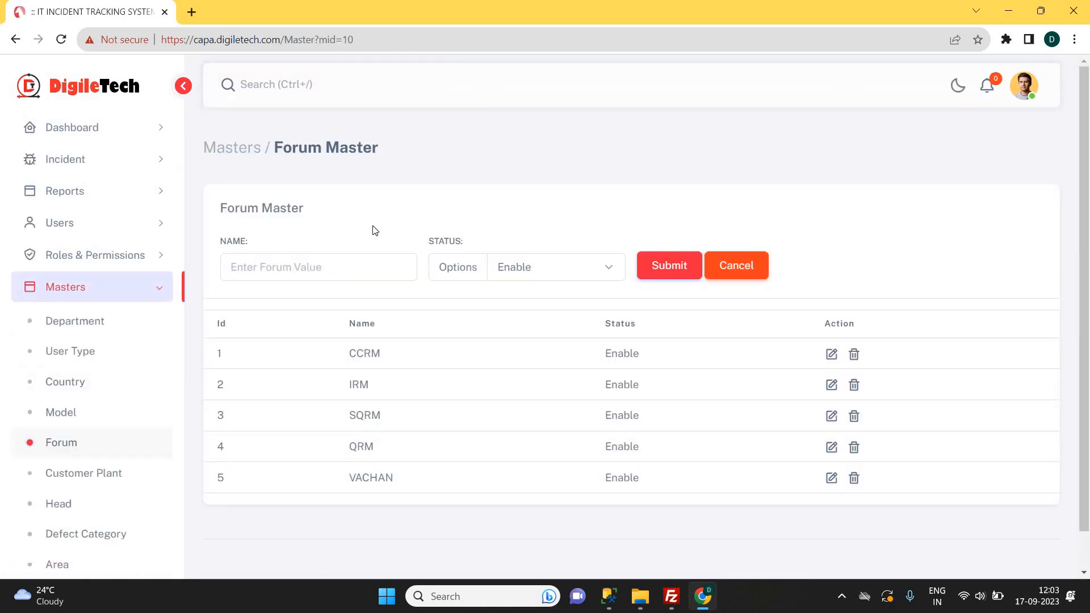
click(309, 266)
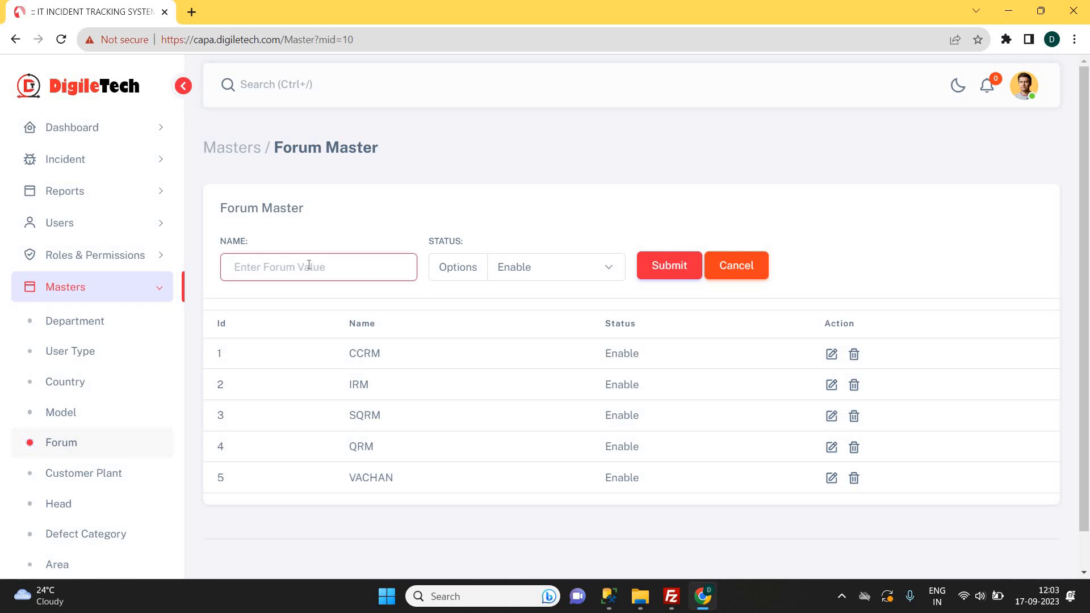
text(ICPTE)
click(664, 270)
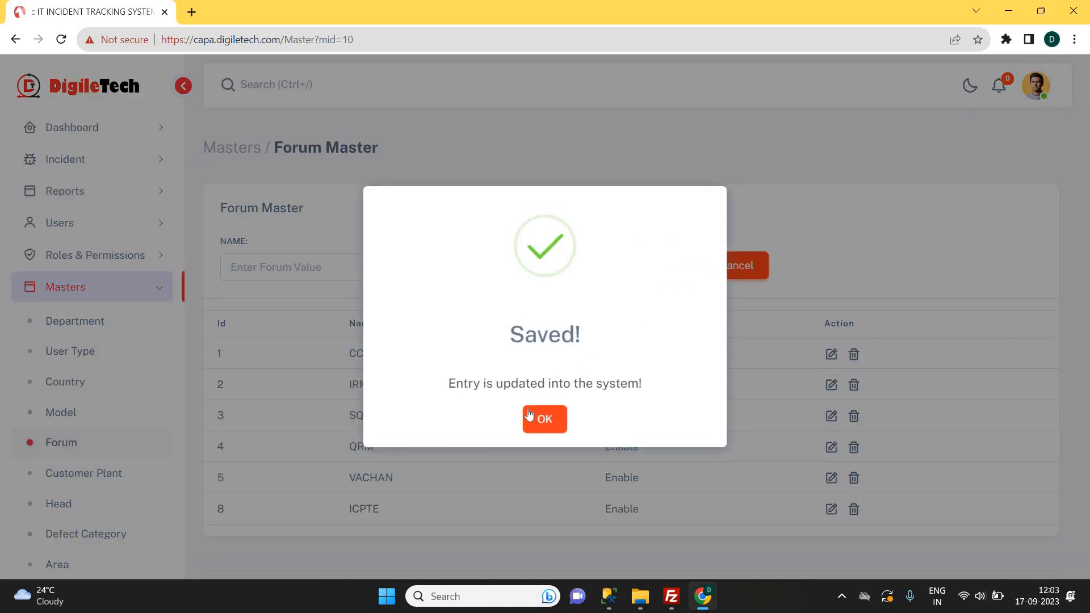
click(549, 419)
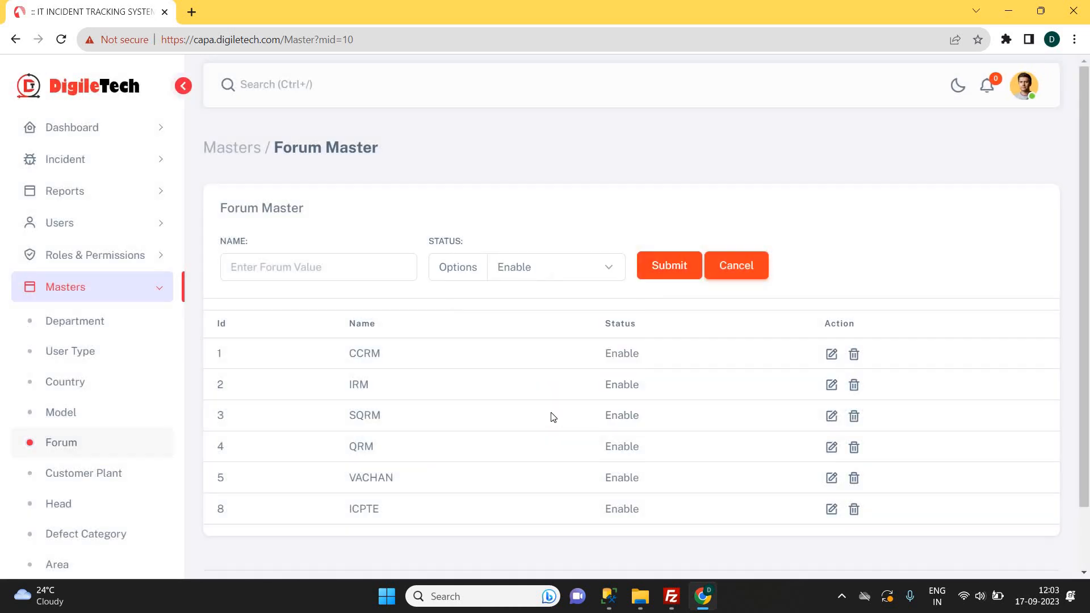
Delete the ICPTE forum entry again, leaving the original five forums.
double_click(362, 507)
click(710, 507)
click(854, 510)
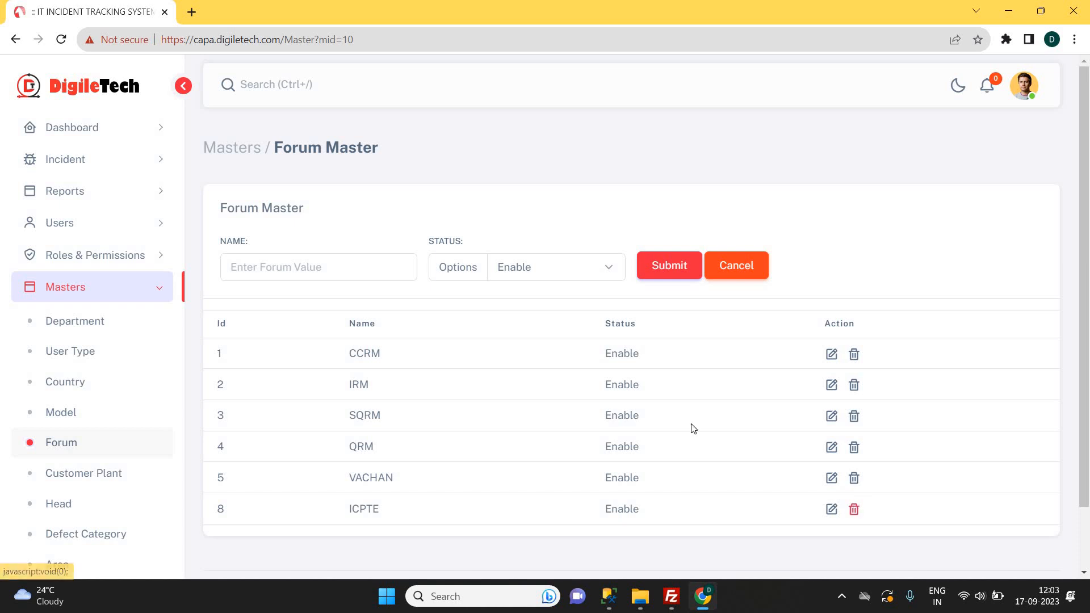
click(486, 415)
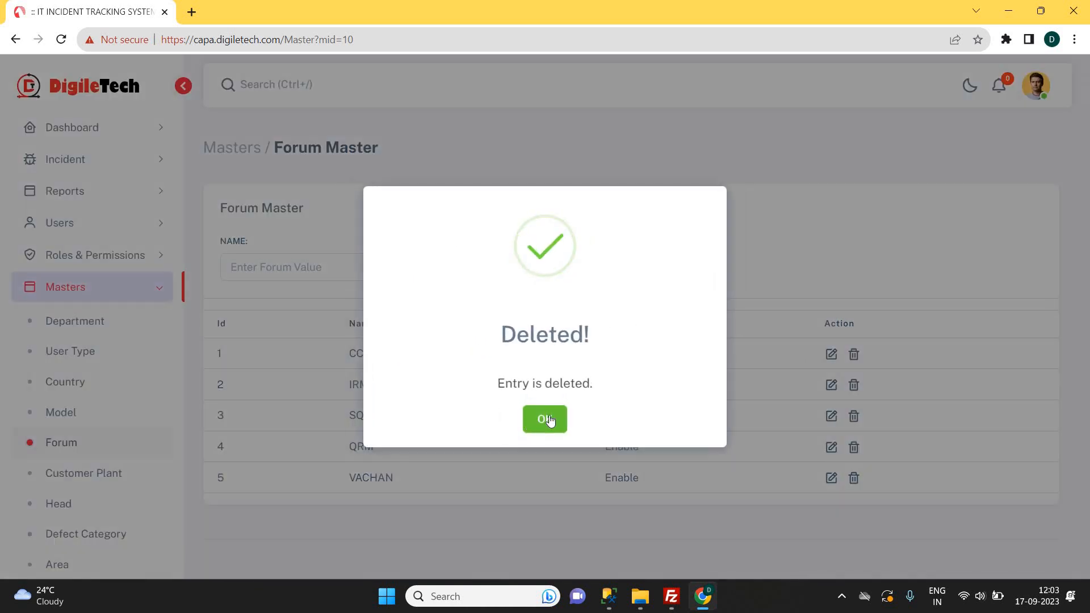
click(537, 420)
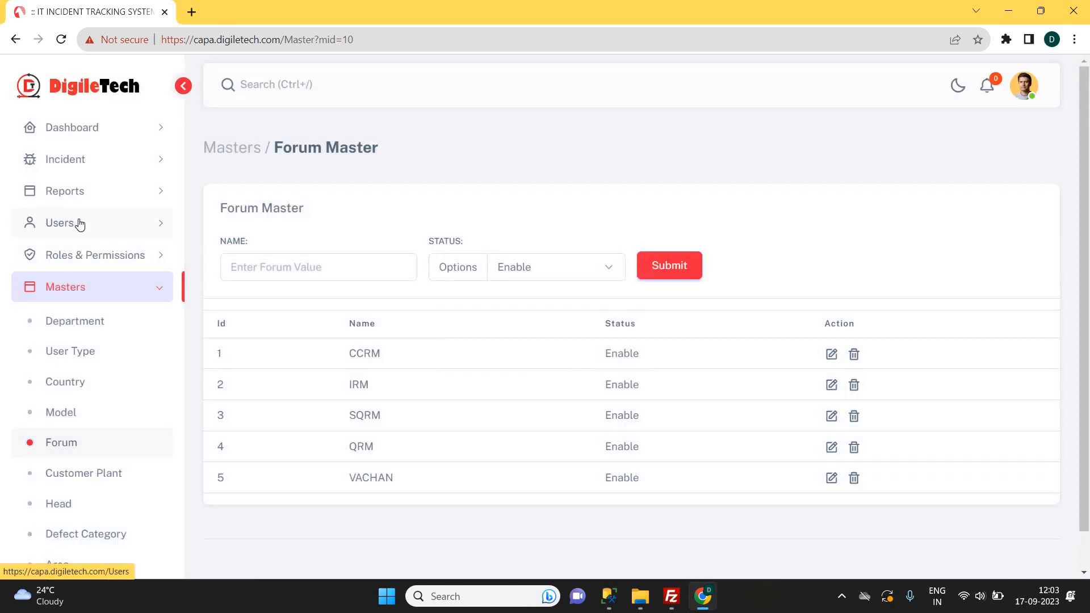
click(97, 225)
click(56, 259)
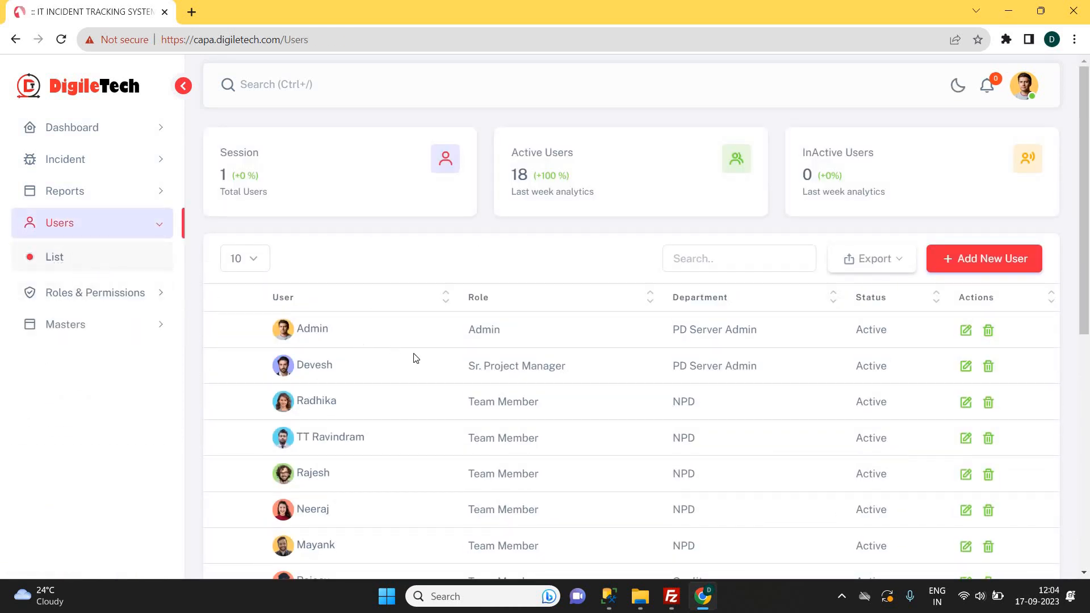
click(973, 259)
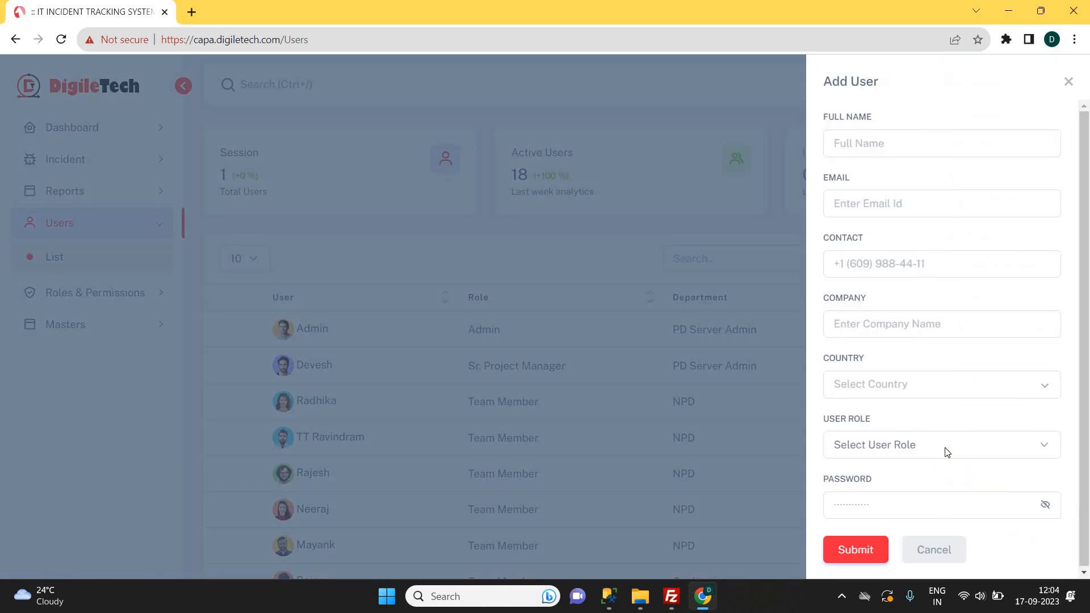
click(947, 448)
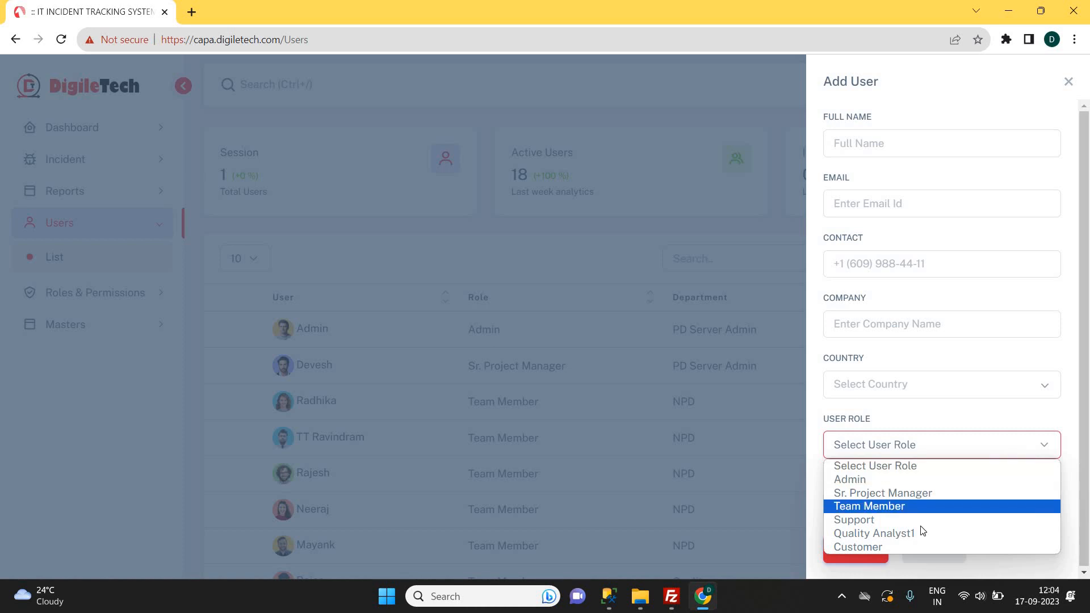
click(929, 547)
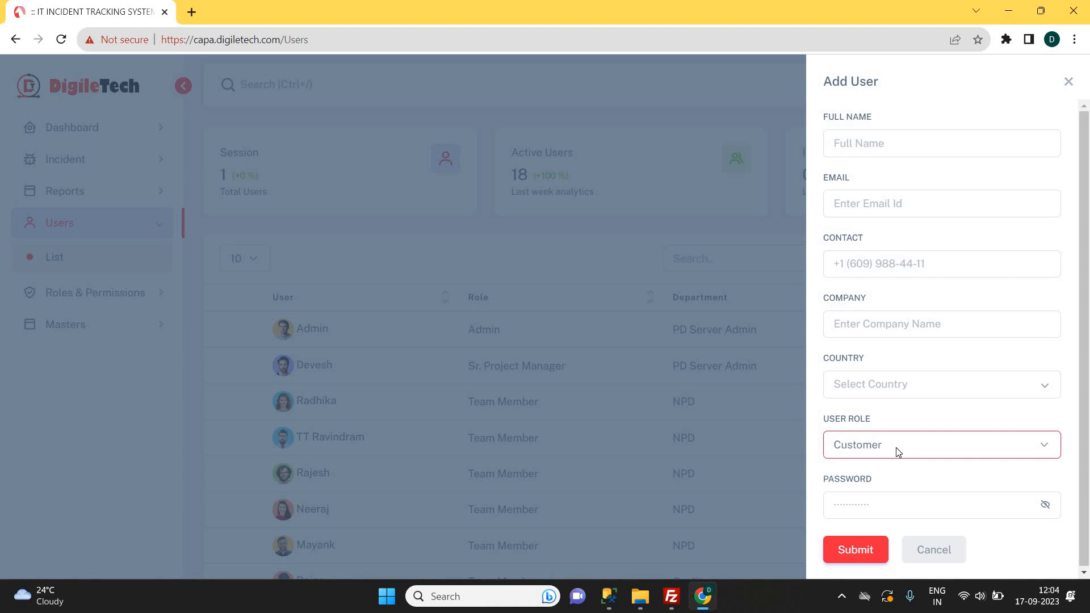
click(887, 504)
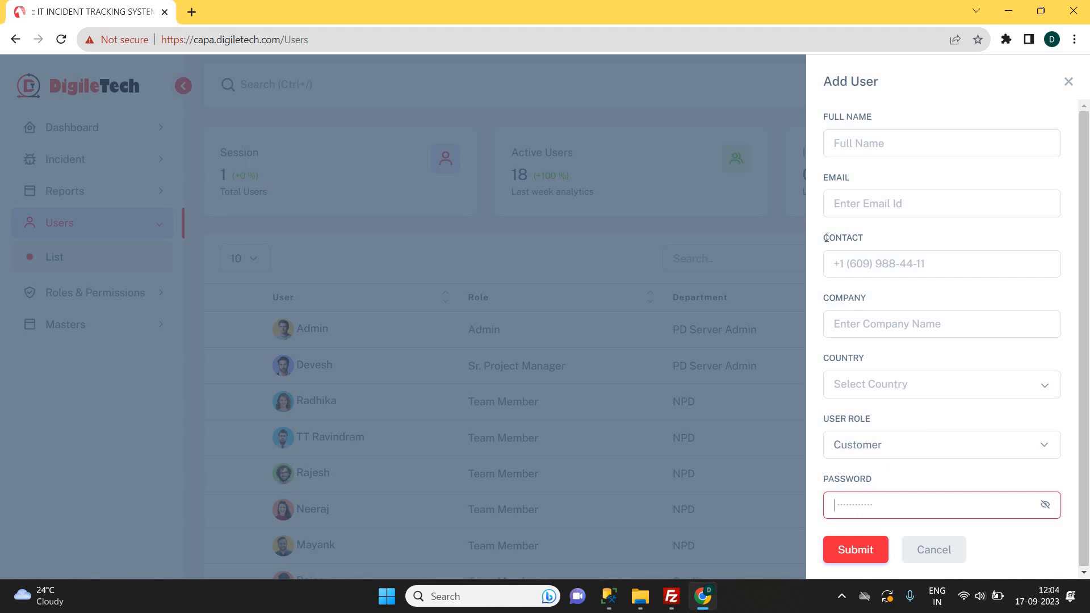
click(852, 203)
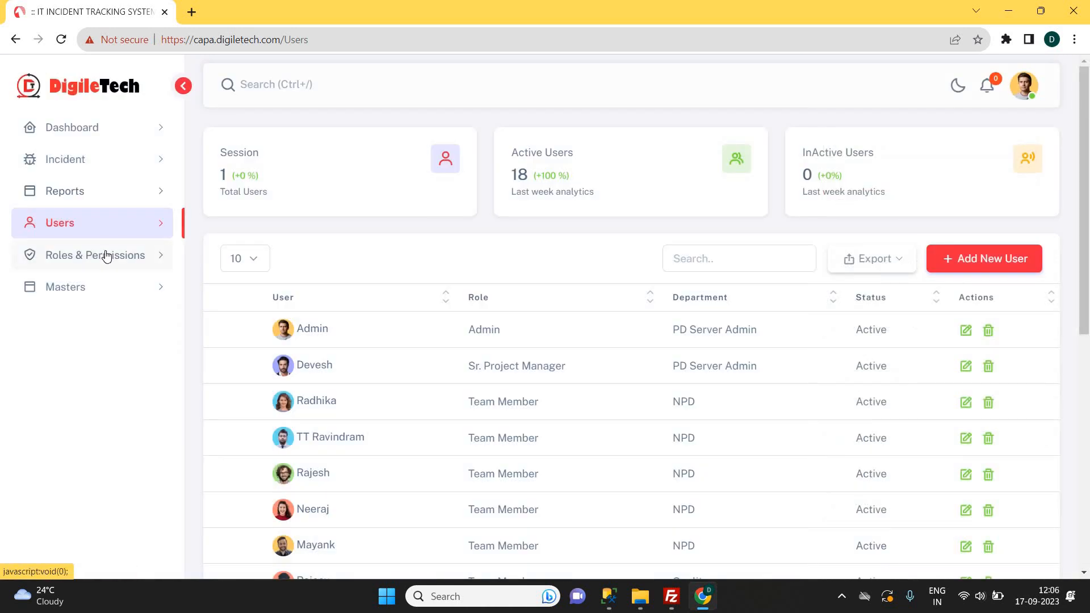
Start a new role named QA from the Roles List.
click(107, 256)
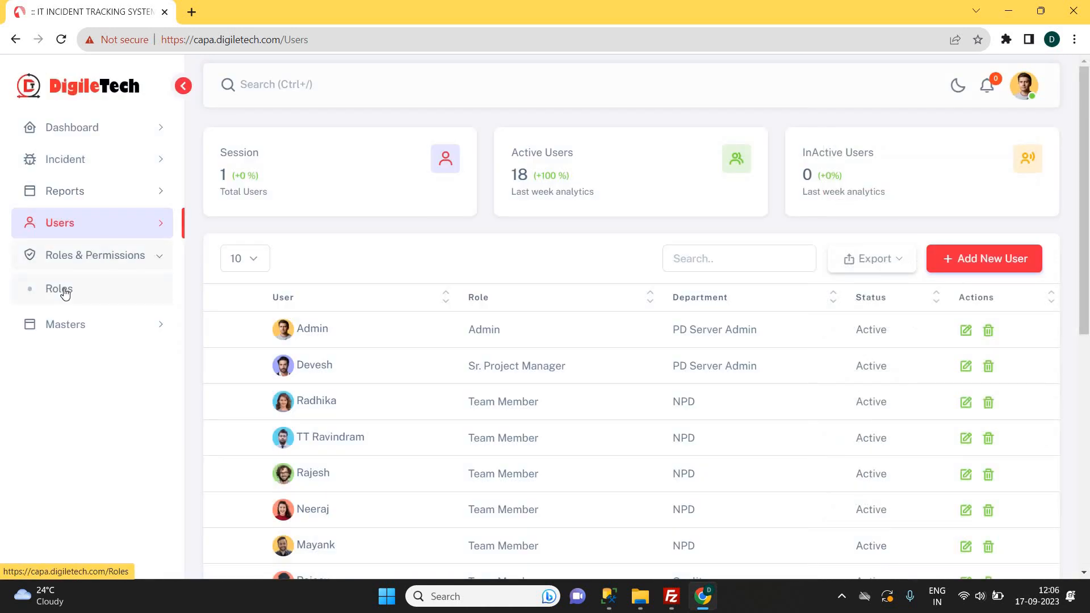
click(63, 290)
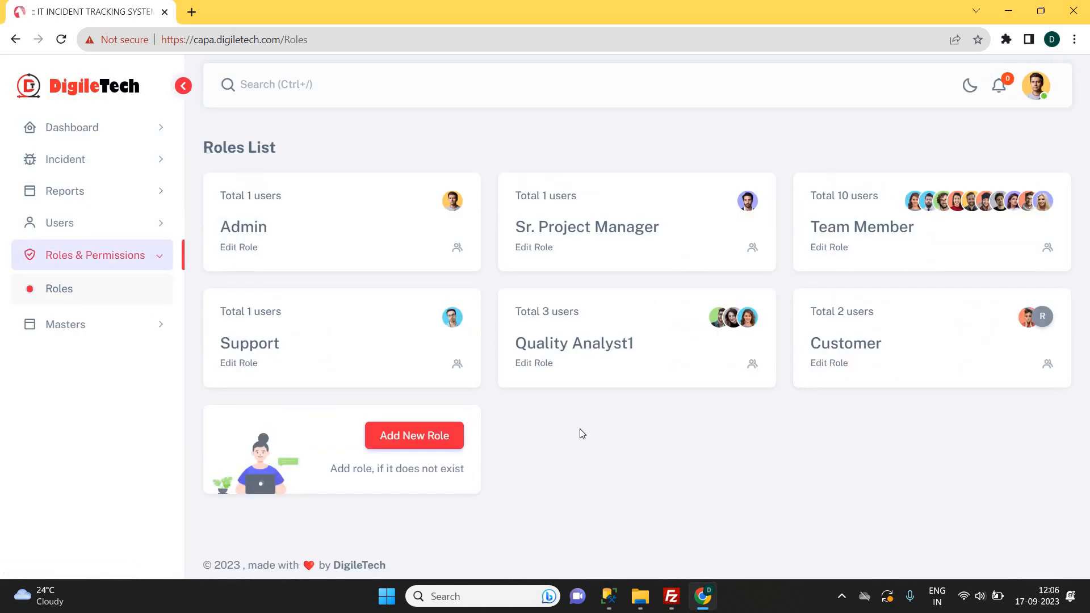
click(416, 441)
click(344, 196)
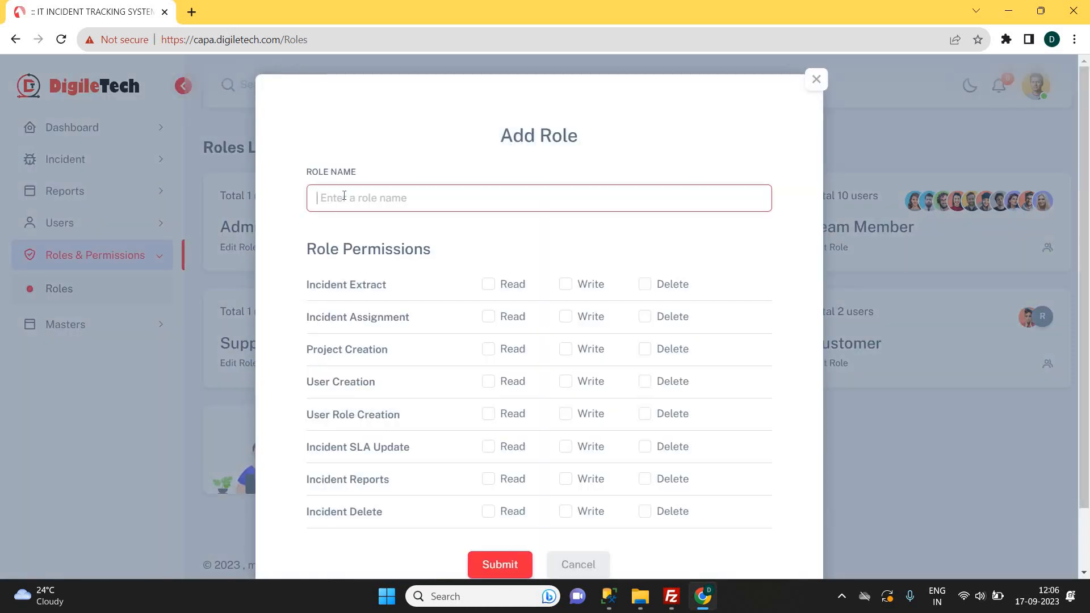
text(QA)
Give QA read access to Incident Extract, Assignment, Project, User and Role Creation, then discard it.
click(489, 284)
click(489, 316)
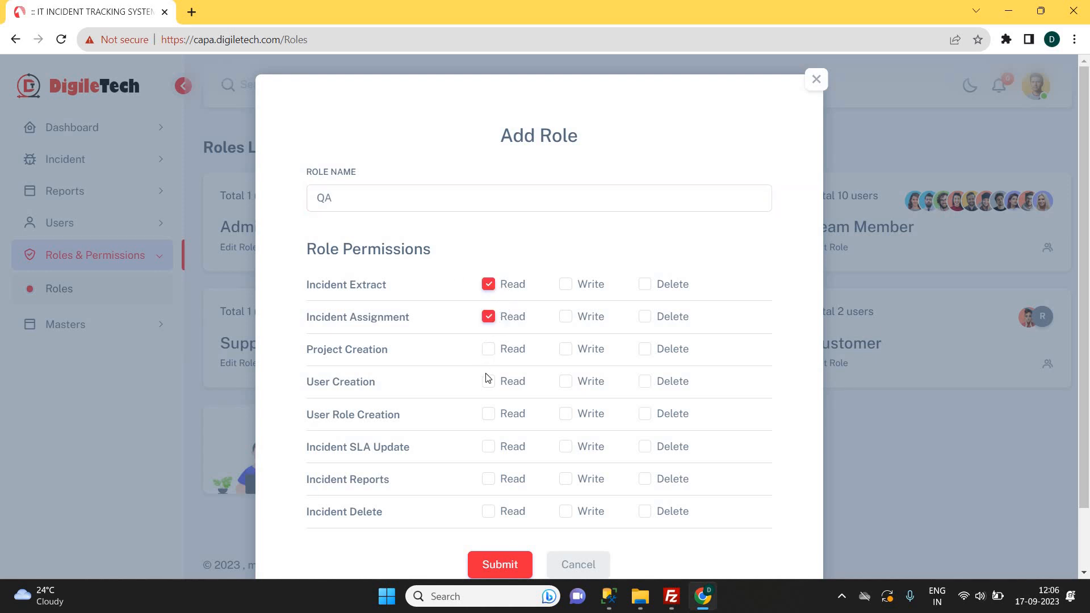
click(488, 349)
click(489, 383)
click(489, 414)
click(578, 564)
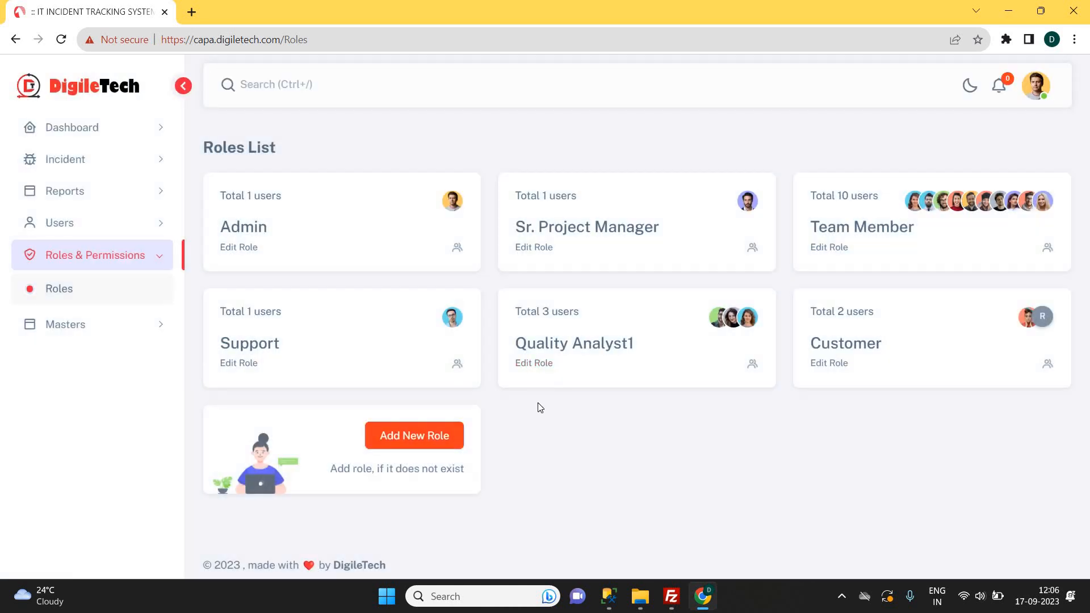
click(84, 166)
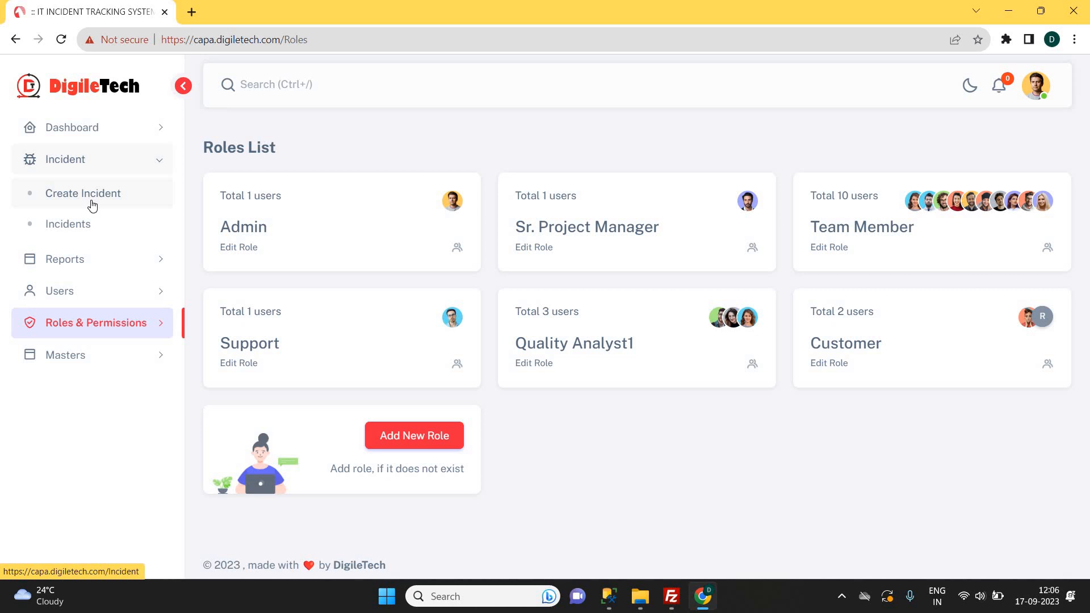
On a new incident, choose the customer, plant Mumbai and forum IRM, leaving in-house unchecked.
click(92, 205)
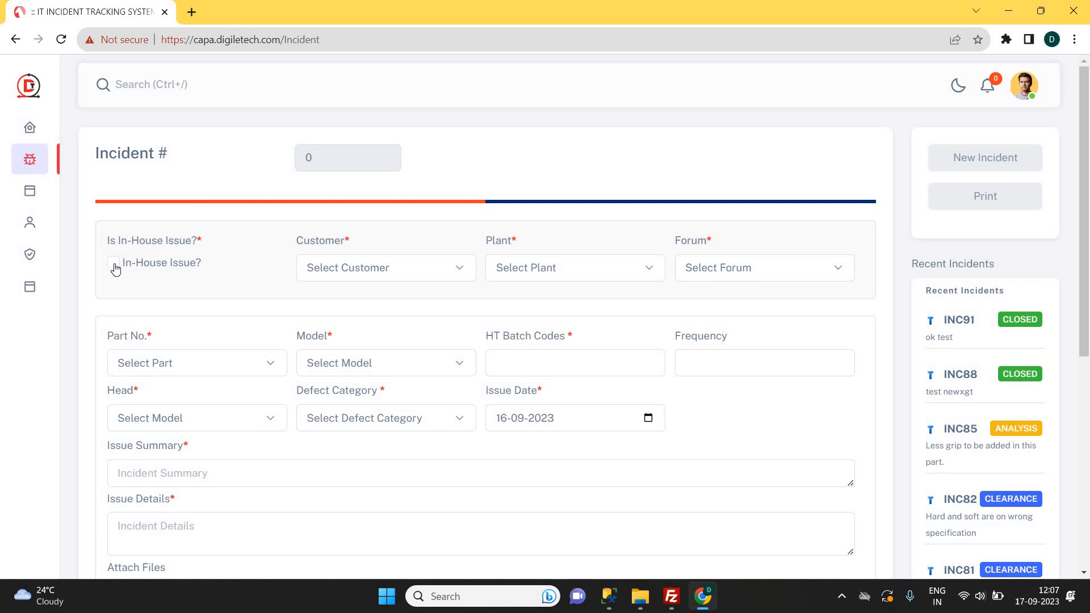
click(114, 263)
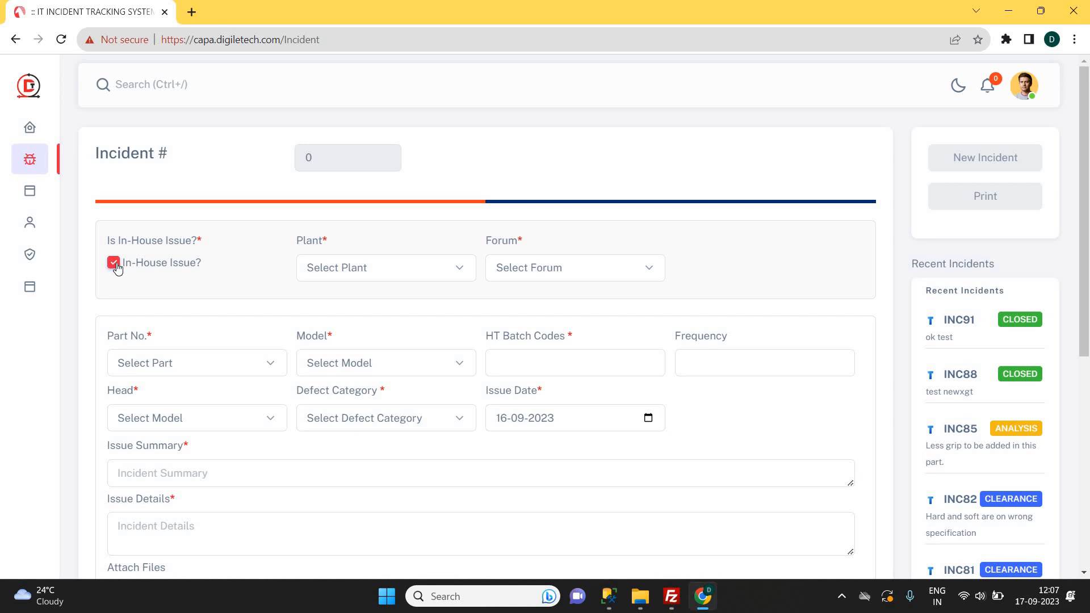
click(114, 264)
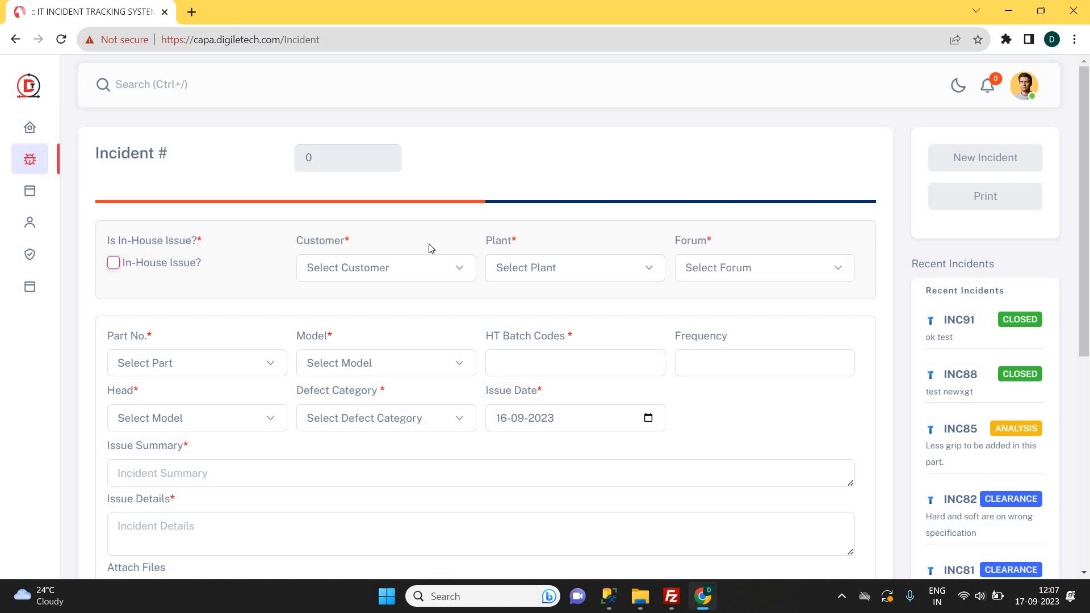
click(413, 277)
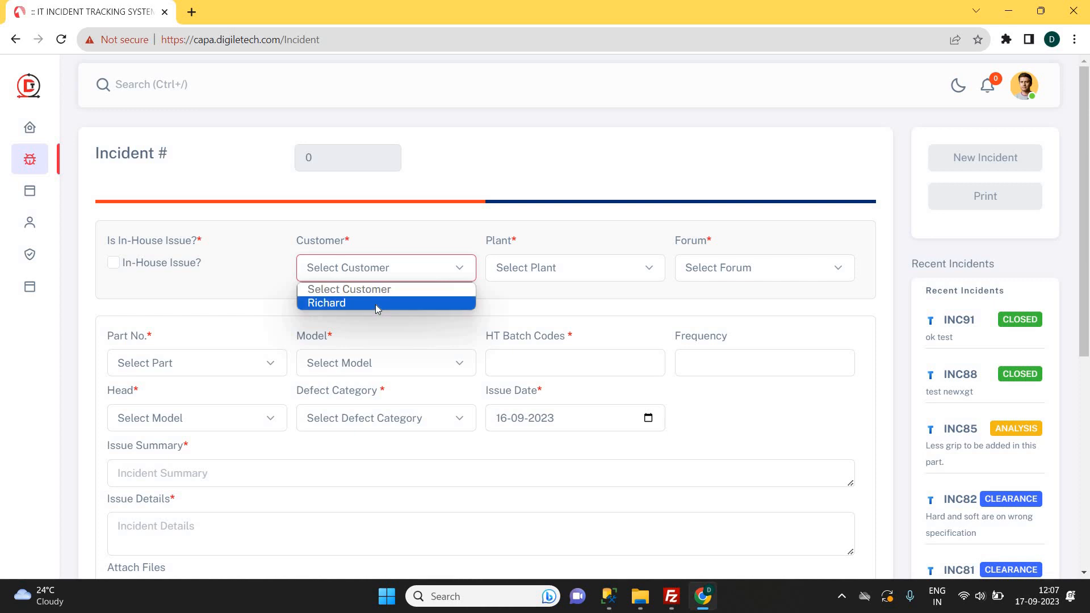
click(377, 304)
click(515, 272)
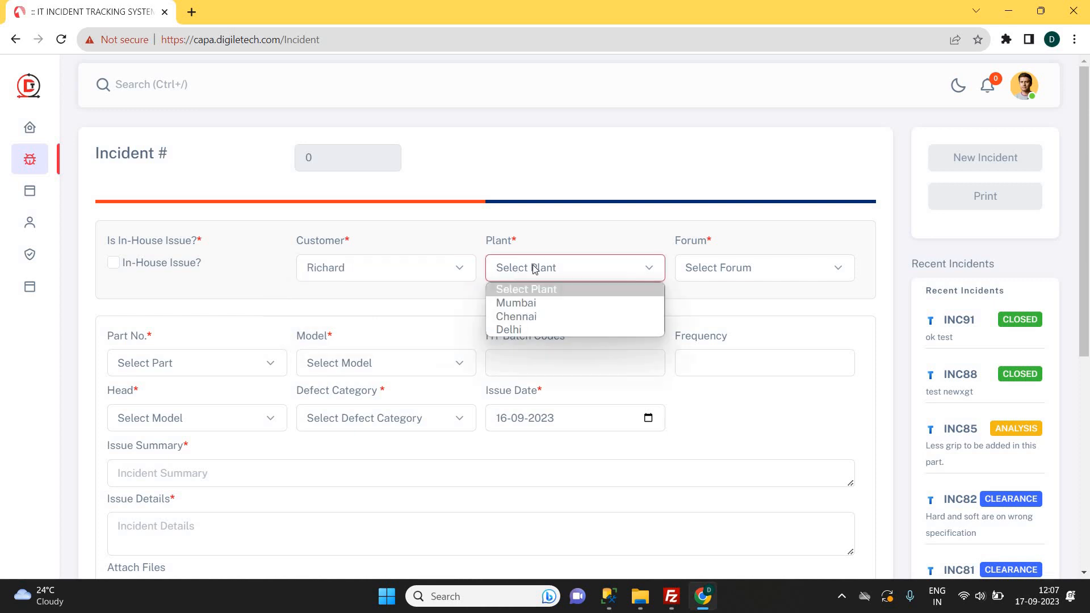
click(516, 303)
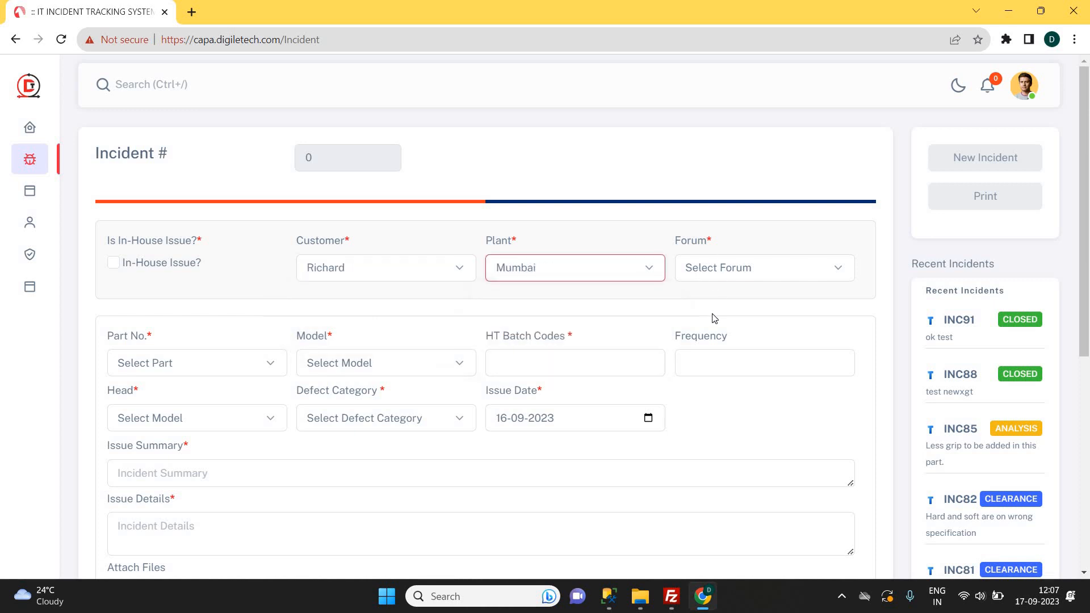
click(712, 265)
click(713, 316)
click(185, 366)
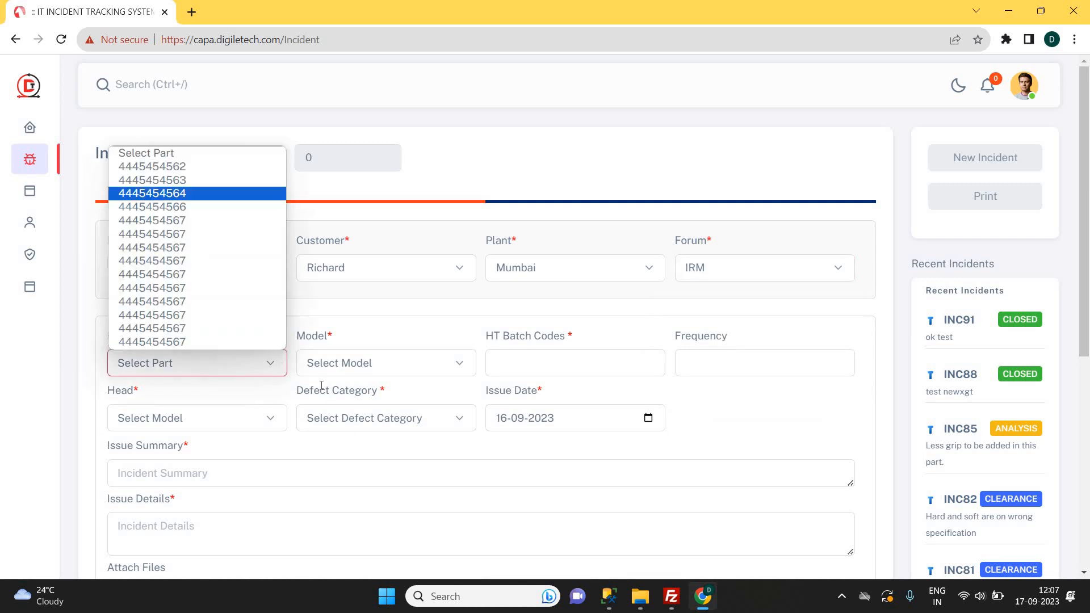
click(164, 180)
click(391, 363)
click(556, 360)
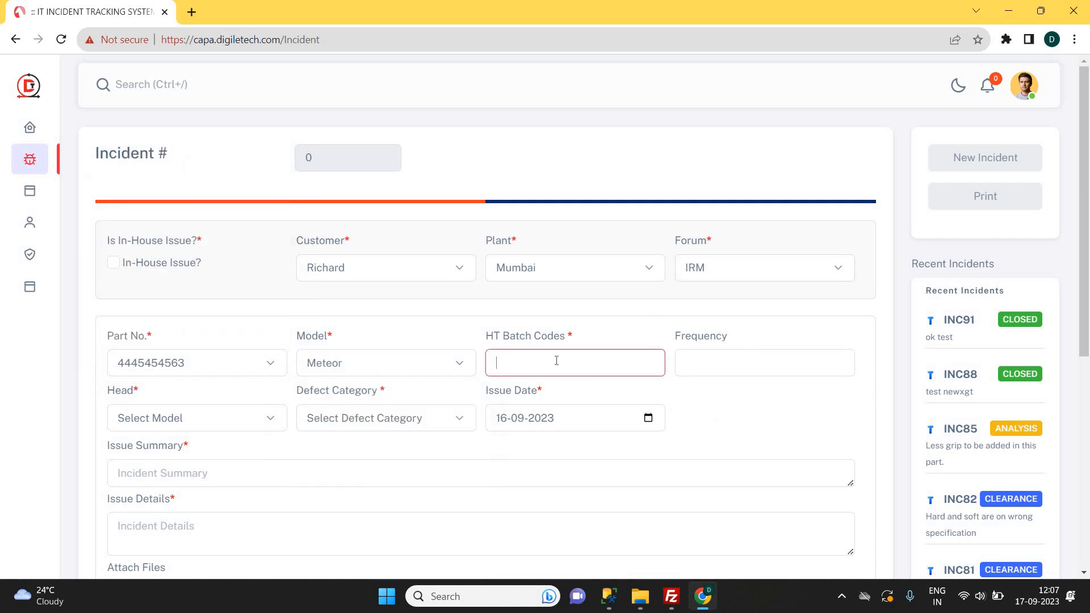
text(HT1)
Set head Hard, defect category Incomplete operation, and keep issue date 16-09-2023.
click(208, 421)
click(190, 456)
click(400, 419)
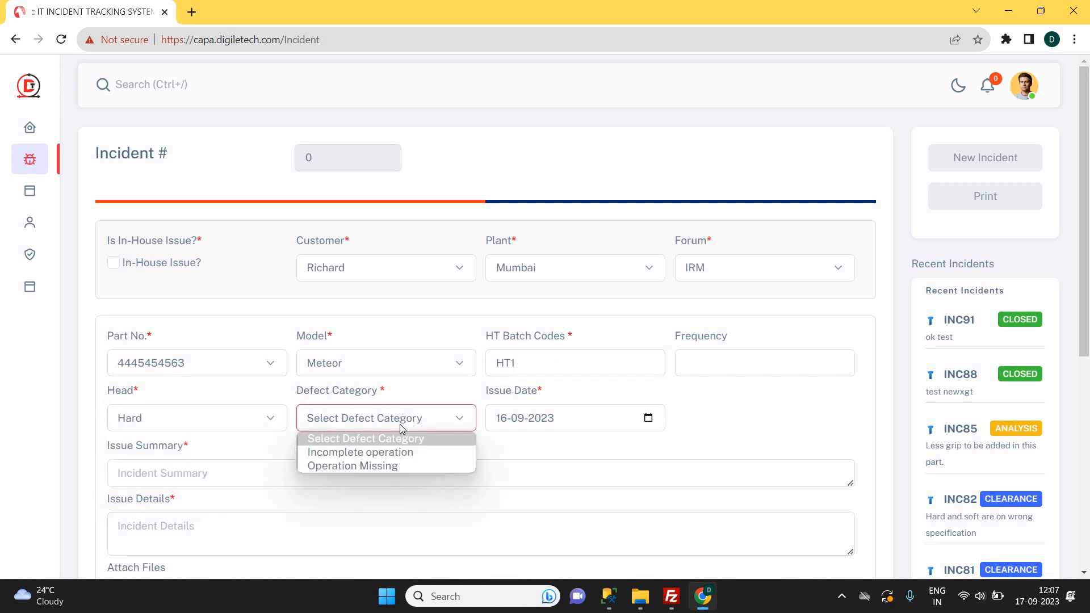
click(402, 453)
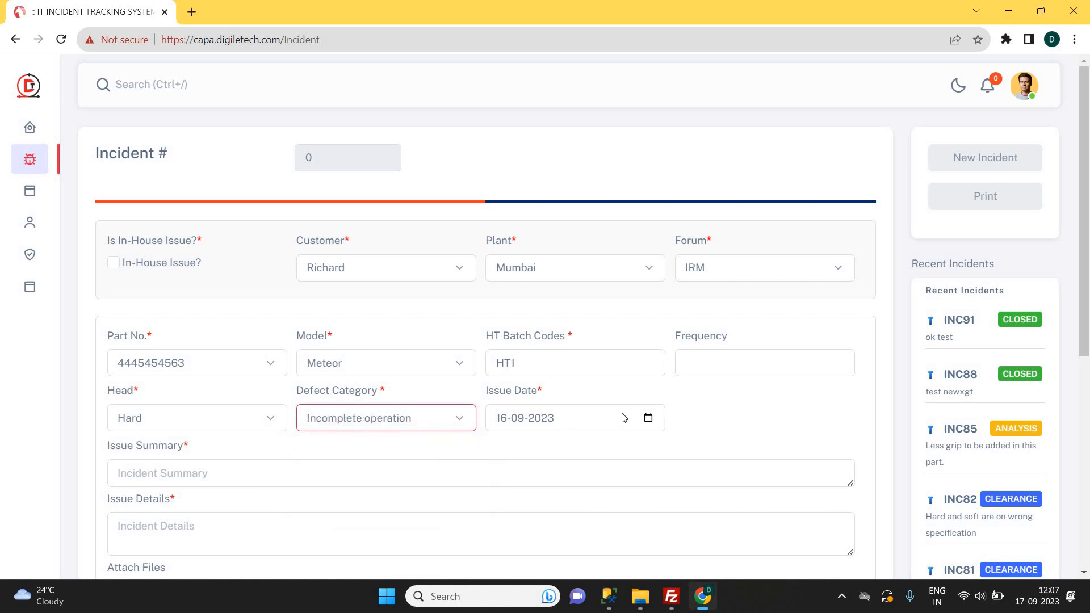
click(648, 419)
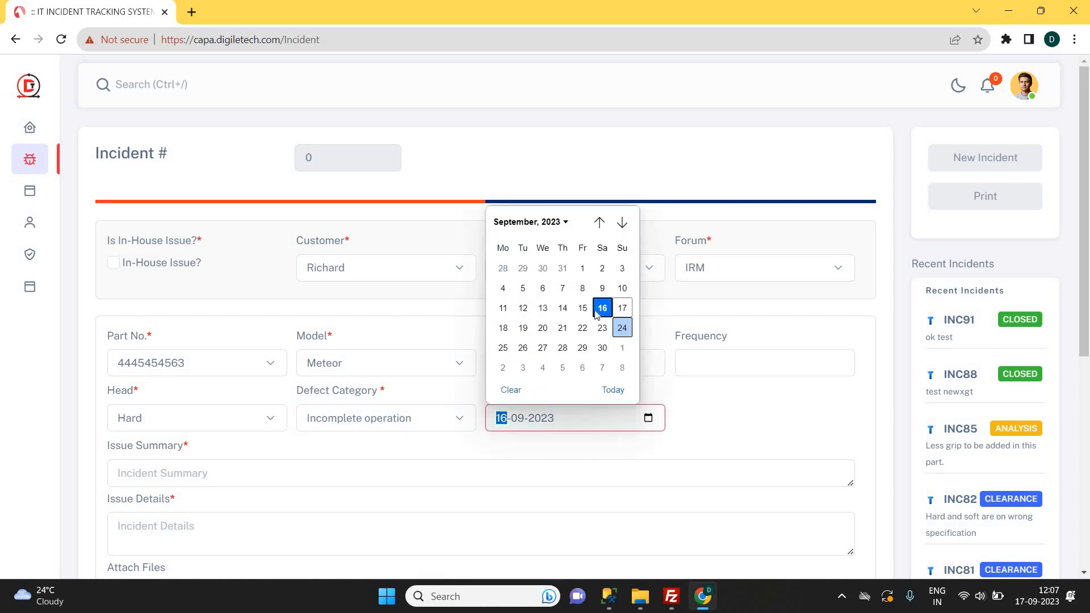
click(729, 427)
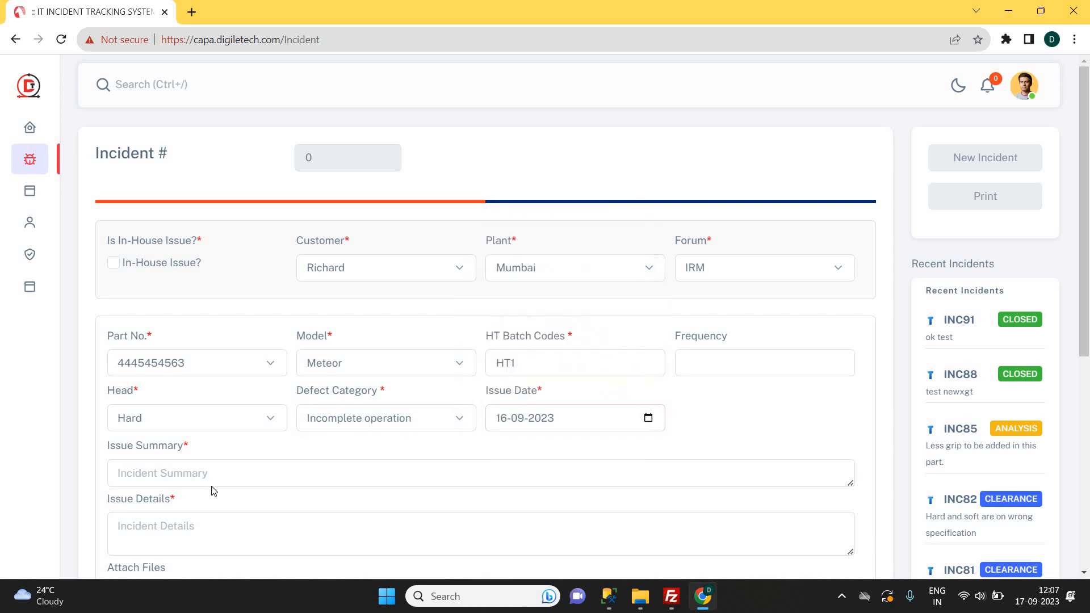
click(213, 473)
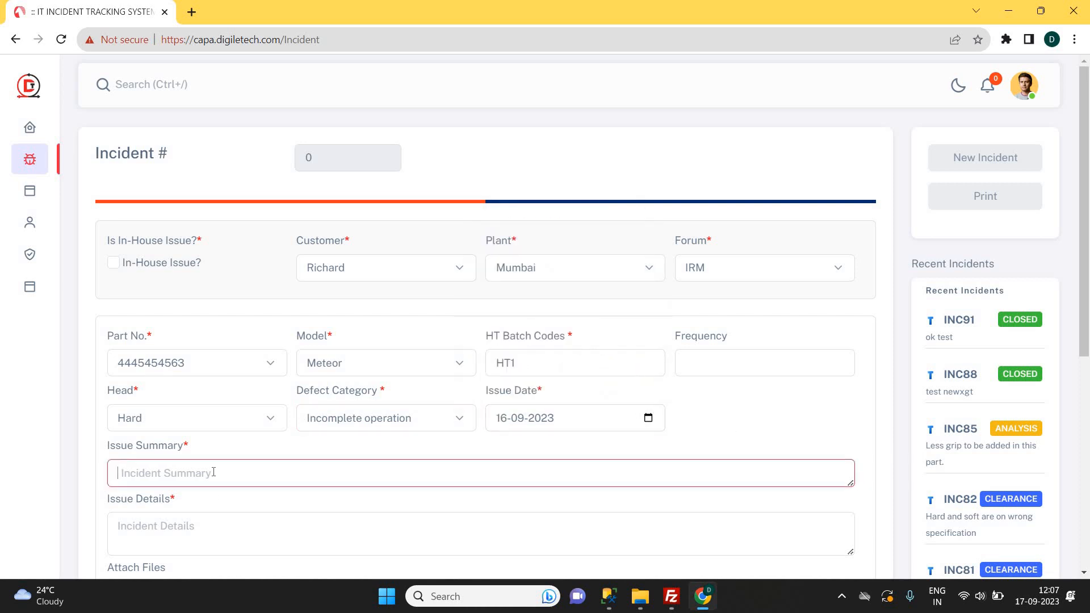
Enter 'Rail Bent left side' as the issue summary and copy it into Issue Details.
text(Rail Bent left side)
key(ctrl+a)
key(ctrl+c)
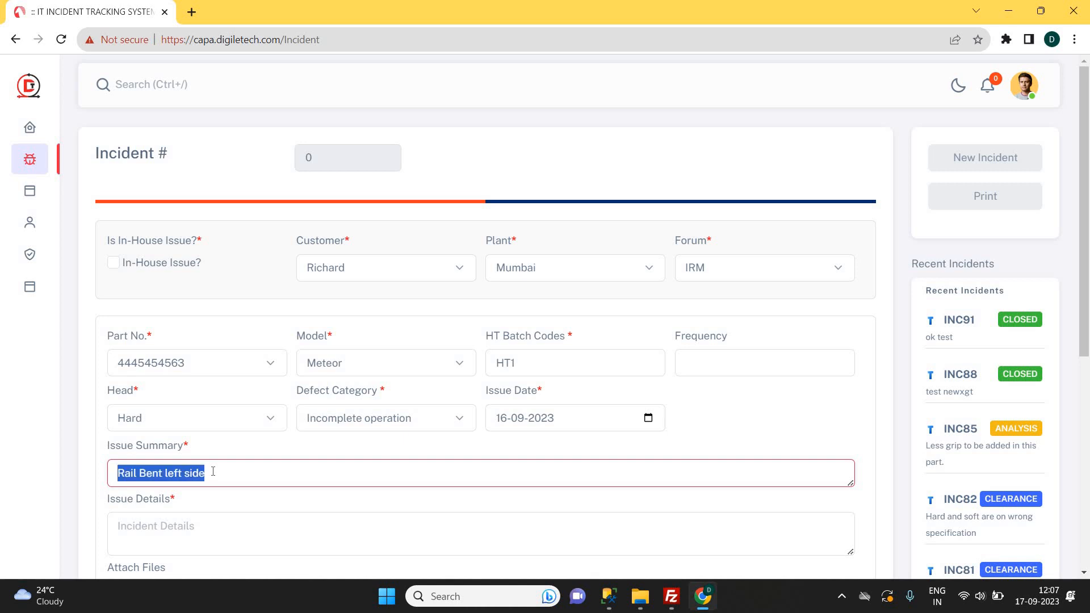
click(174, 516)
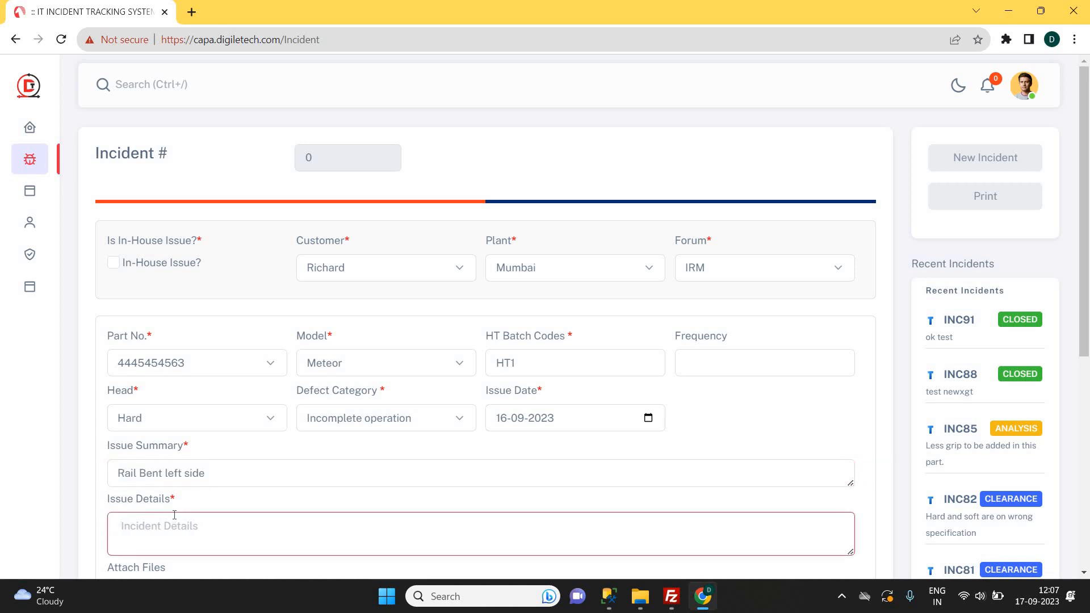
key(ctrl+v)
scroll(178, 500, down, 1)
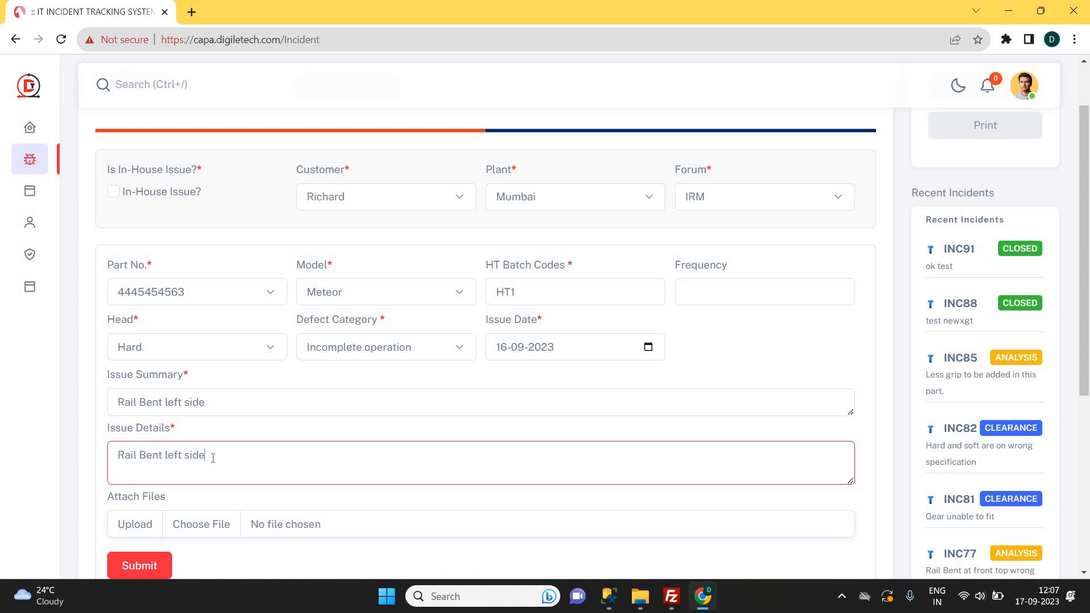
scroll(214, 460, down, 1)
click(210, 453)
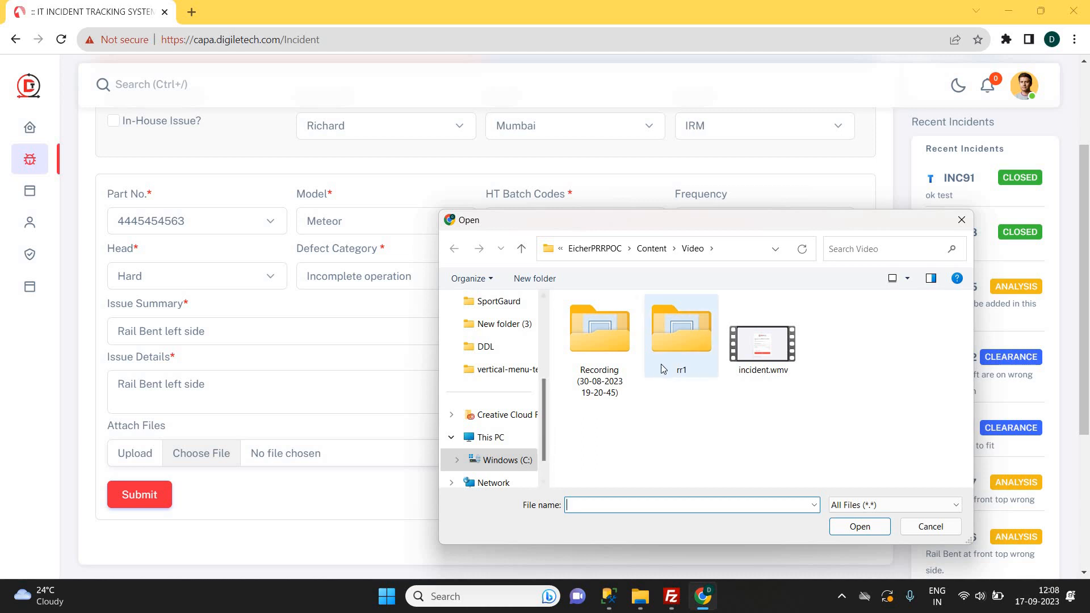
Attach inv.pdf from the Desktop folder to the new incident.
scroll(499, 366, up, 3)
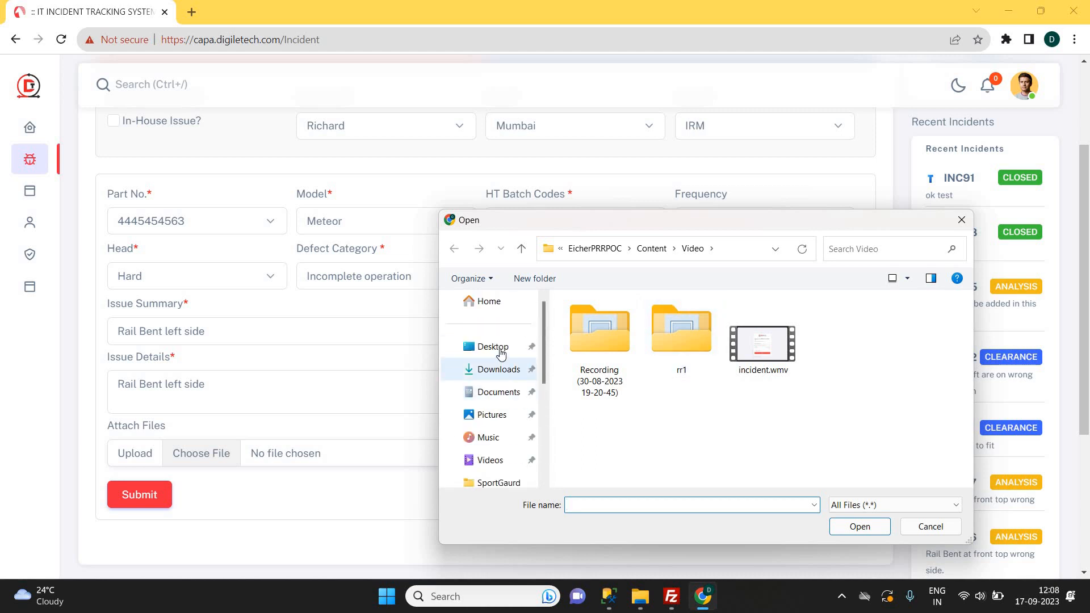
click(500, 353)
scroll(909, 414, down, 3)
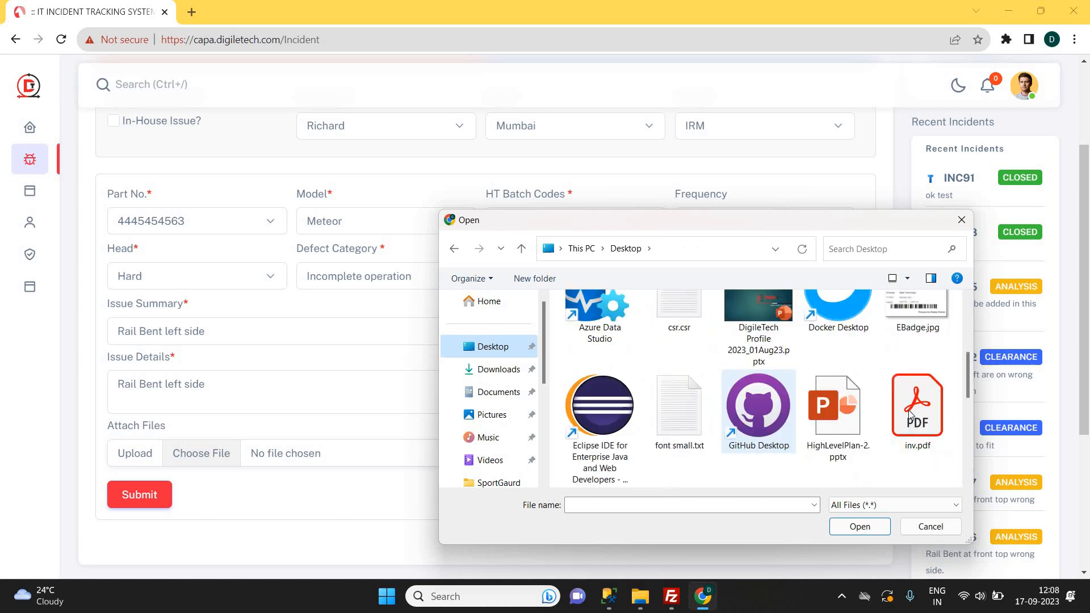
double_click(910, 415)
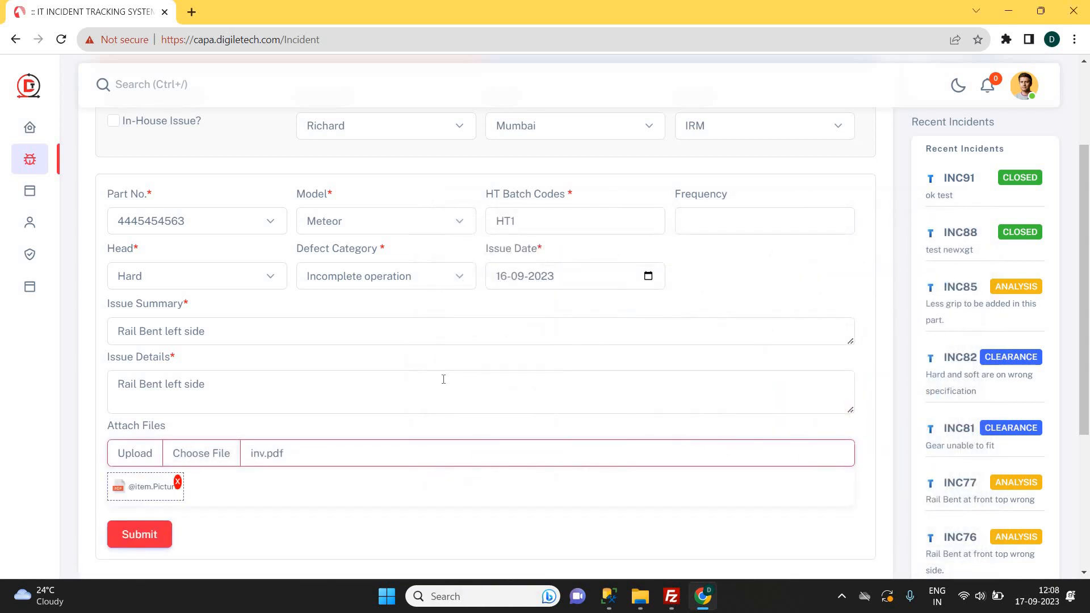
scroll(444, 379, up, 1)
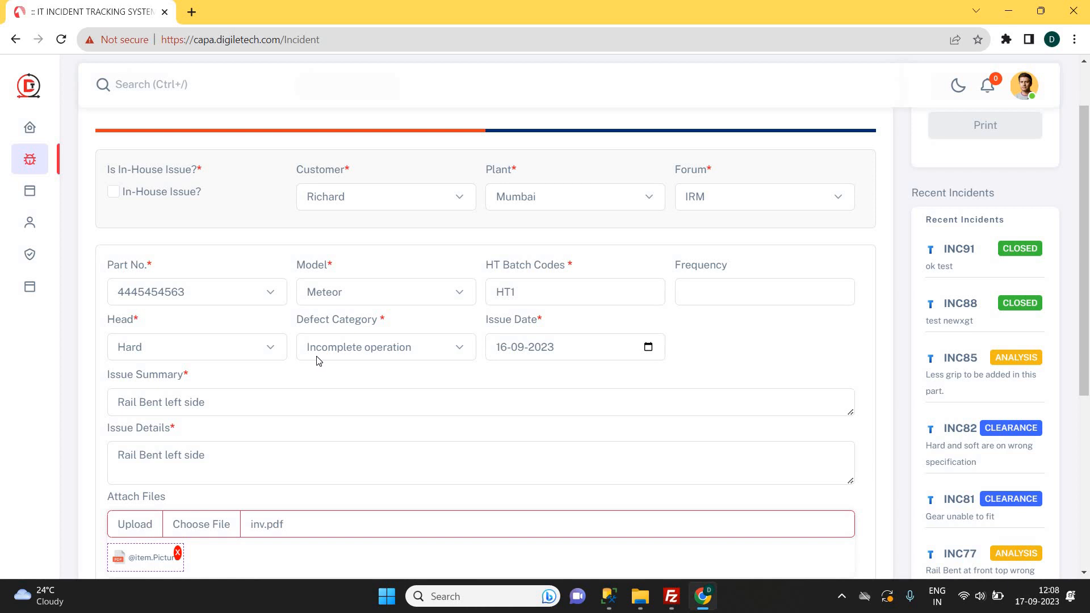
scroll(316, 362, down, 2)
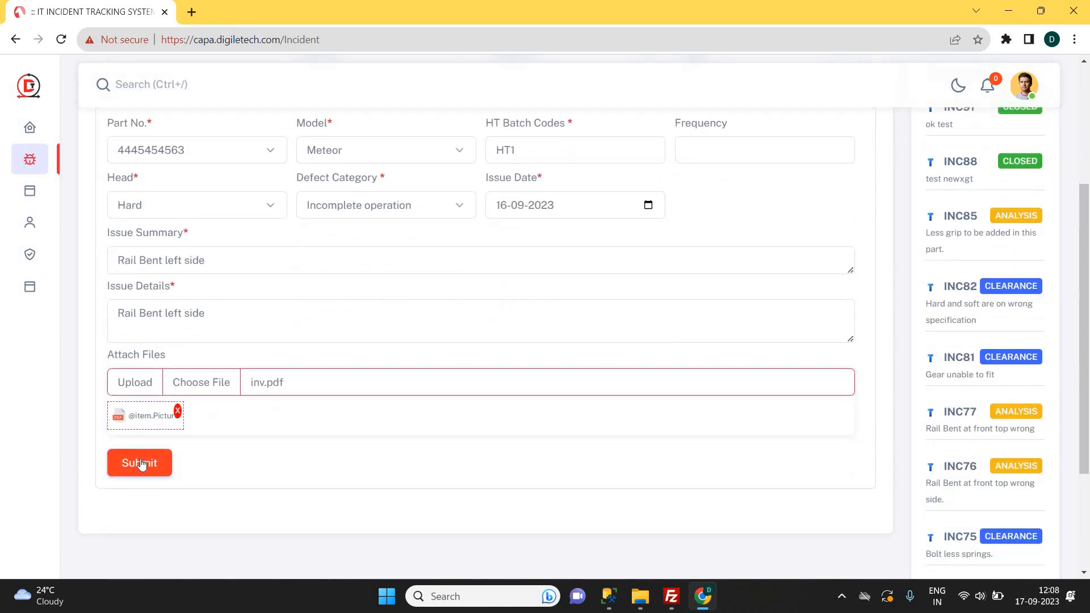
Submit the incident and open the saved INC95 for viewing and editing.
click(139, 464)
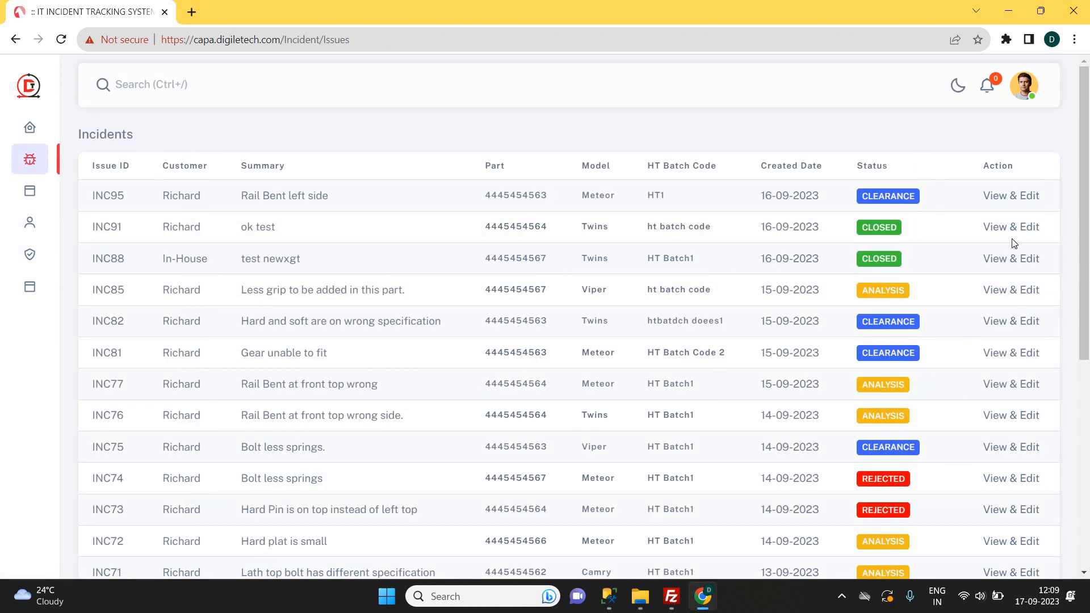
click(995, 203)
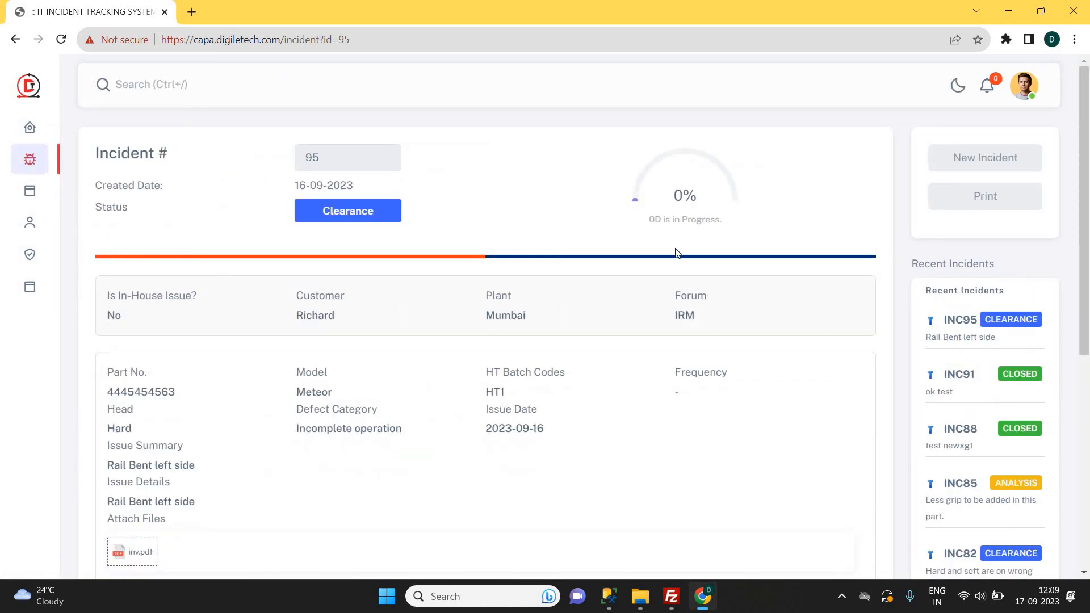
double_click(350, 211)
double_click(307, 163)
click(243, 291)
Preview INC95's attached inv.pdf and close the preview.
scroll(155, 491, down, 1)
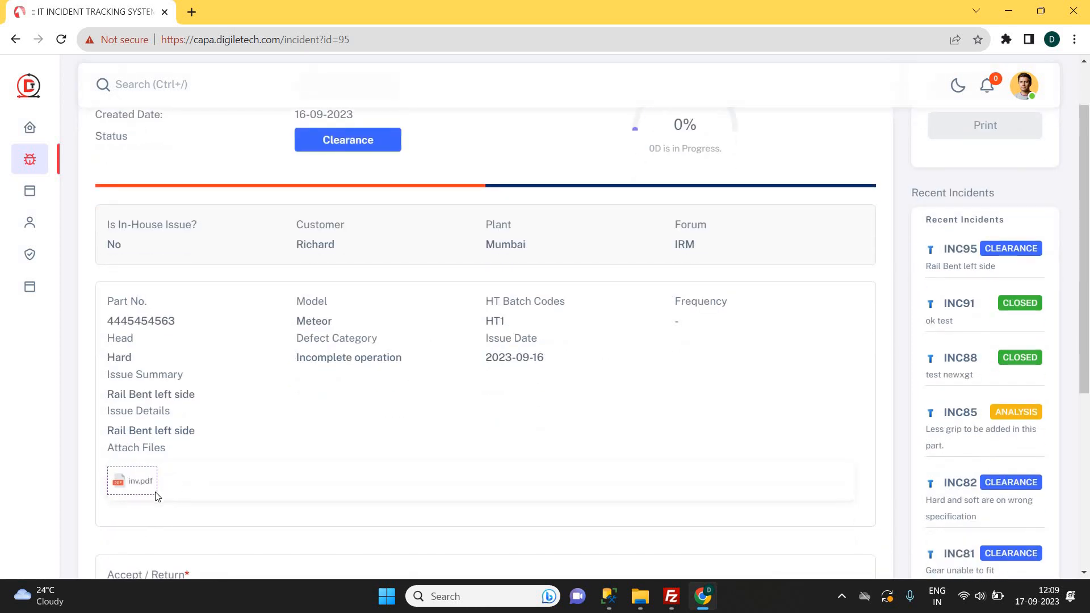
click(137, 483)
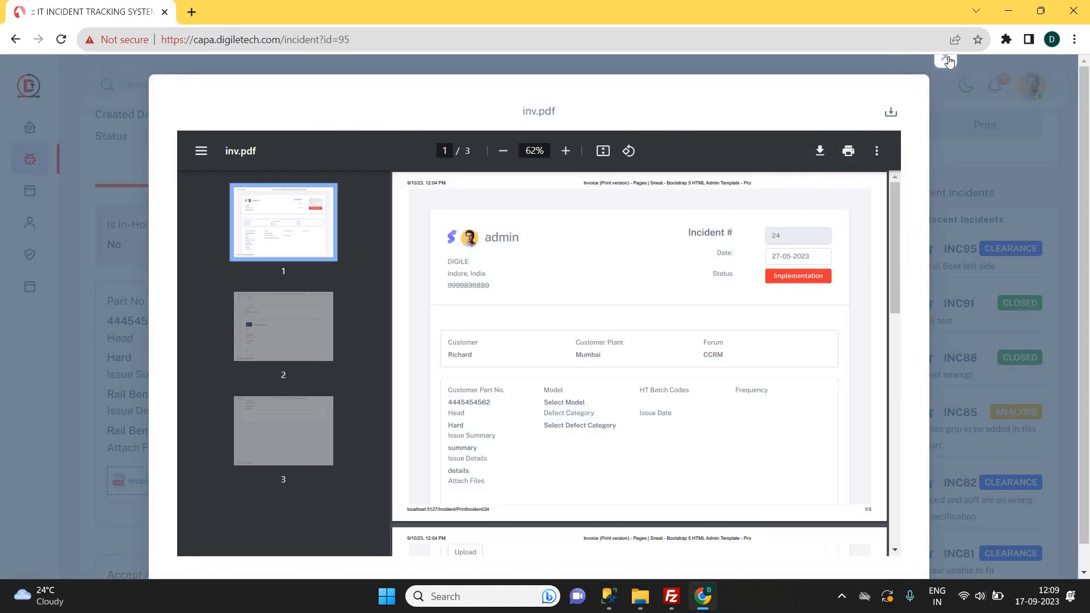
click(946, 57)
scroll(345, 381, down, 5)
click(223, 314)
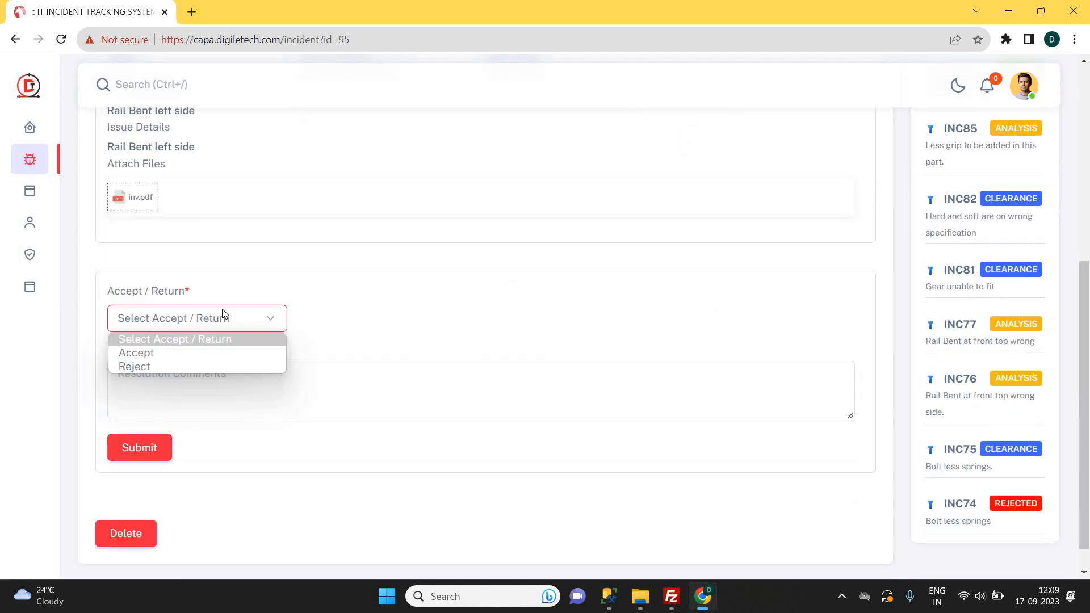
Accept INC95 with the remark 'accepted' and submit it.
scroll(263, 316, up, 6)
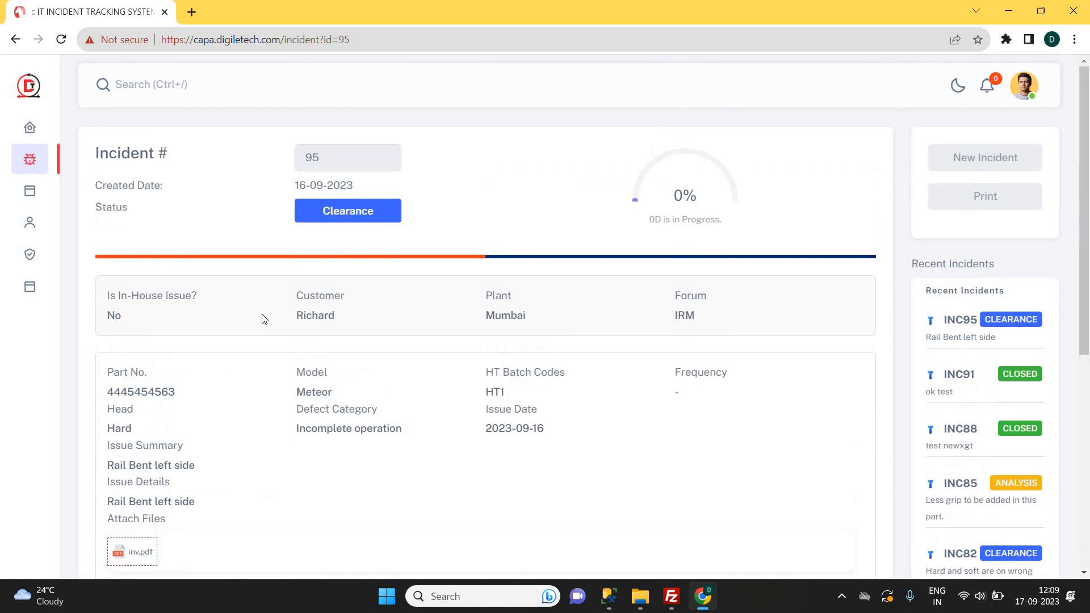
scroll(263, 319, down, 4)
scroll(295, 295, up, 1)
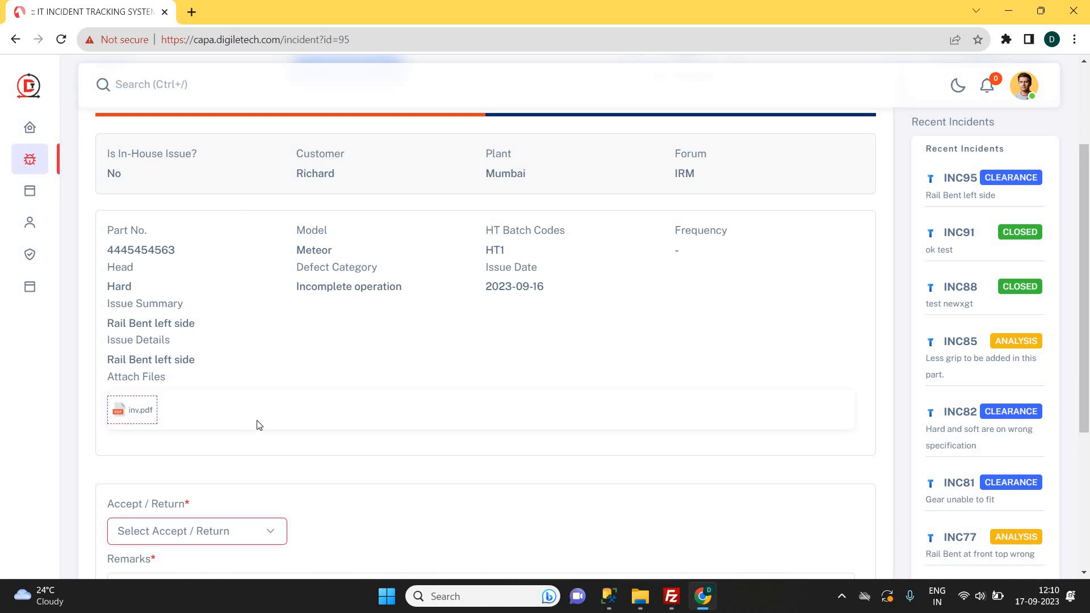
scroll(247, 455, down, 1)
click(239, 460)
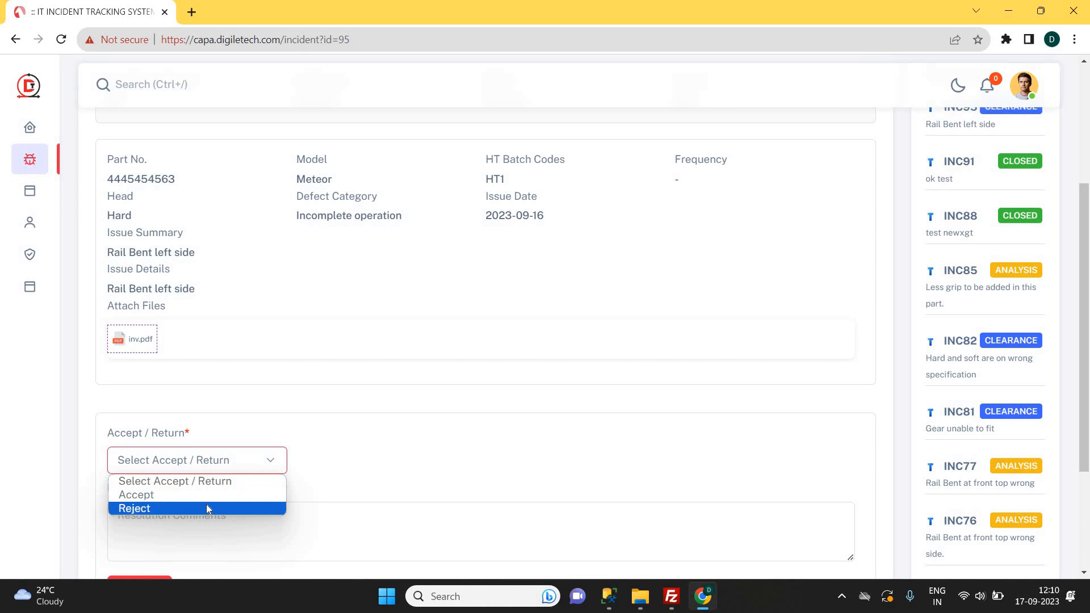
click(220, 469)
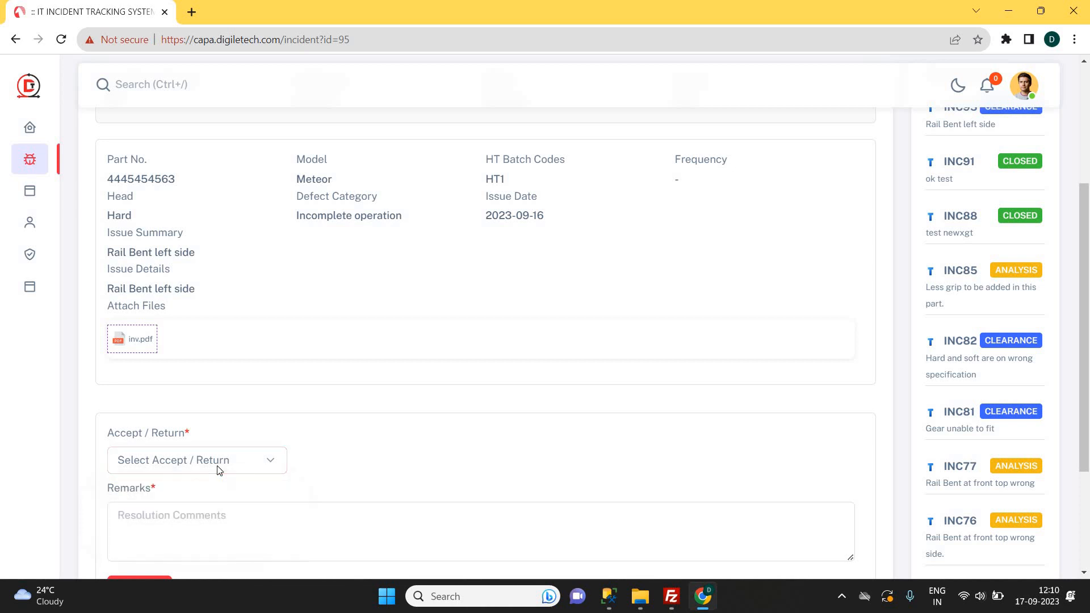
click(220, 469)
click(184, 496)
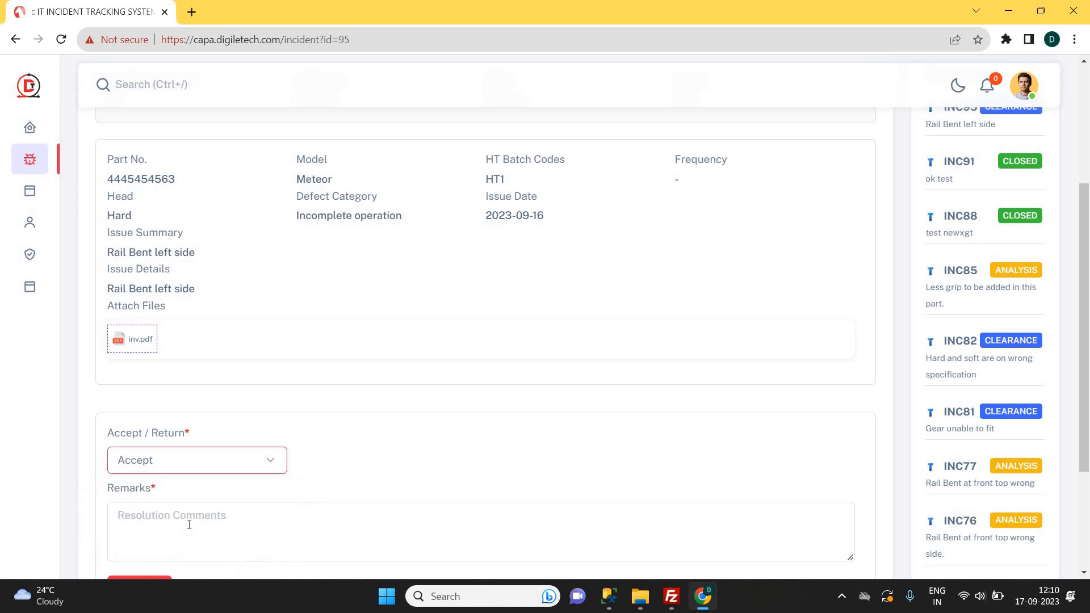
click(189, 525)
text(accepted)
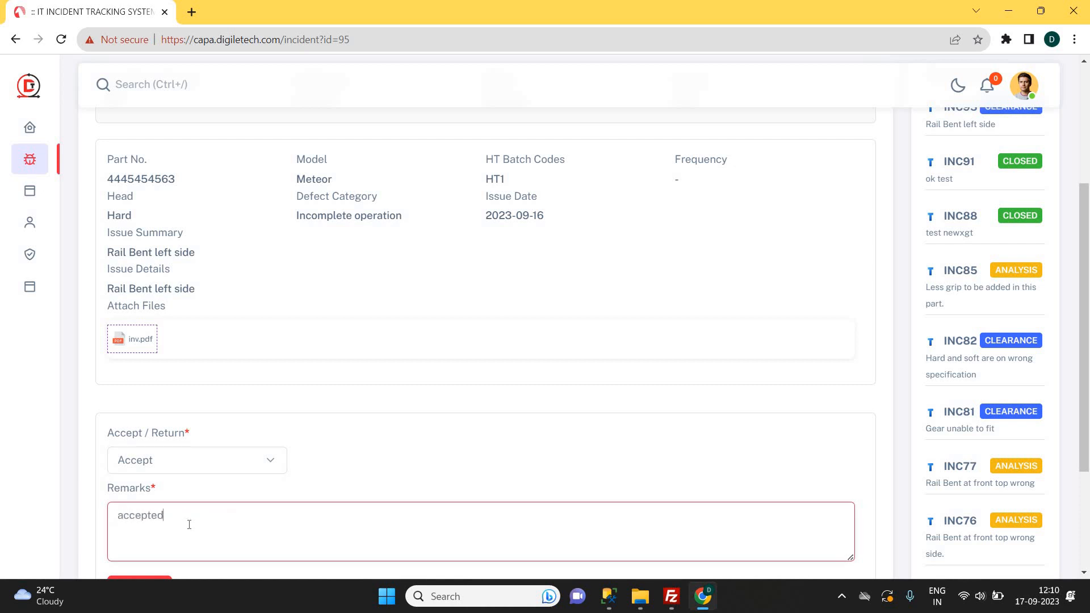
scroll(195, 522, down, 1)
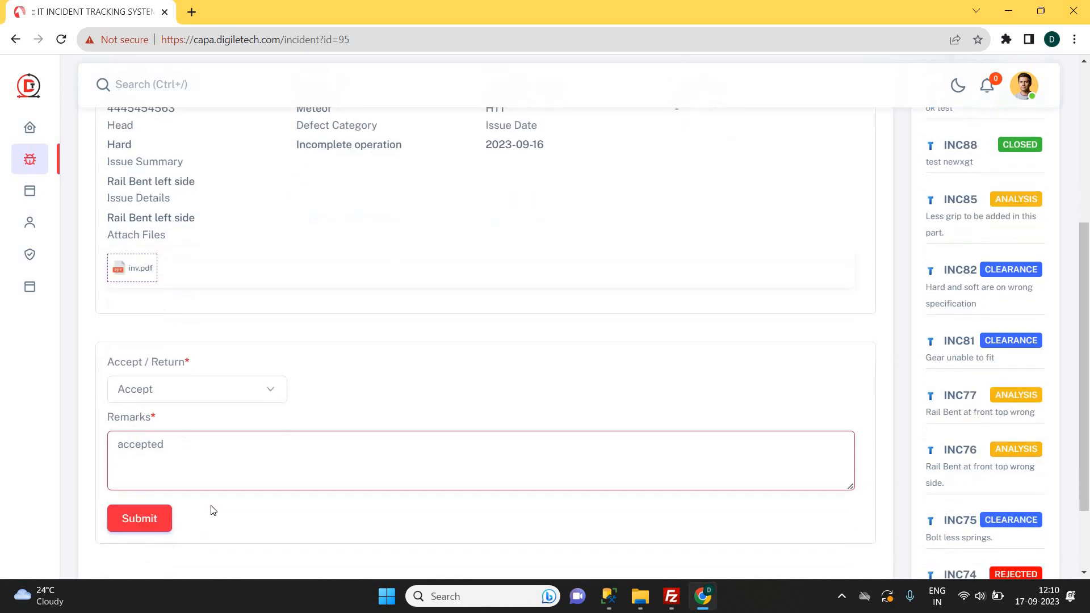
click(147, 521)
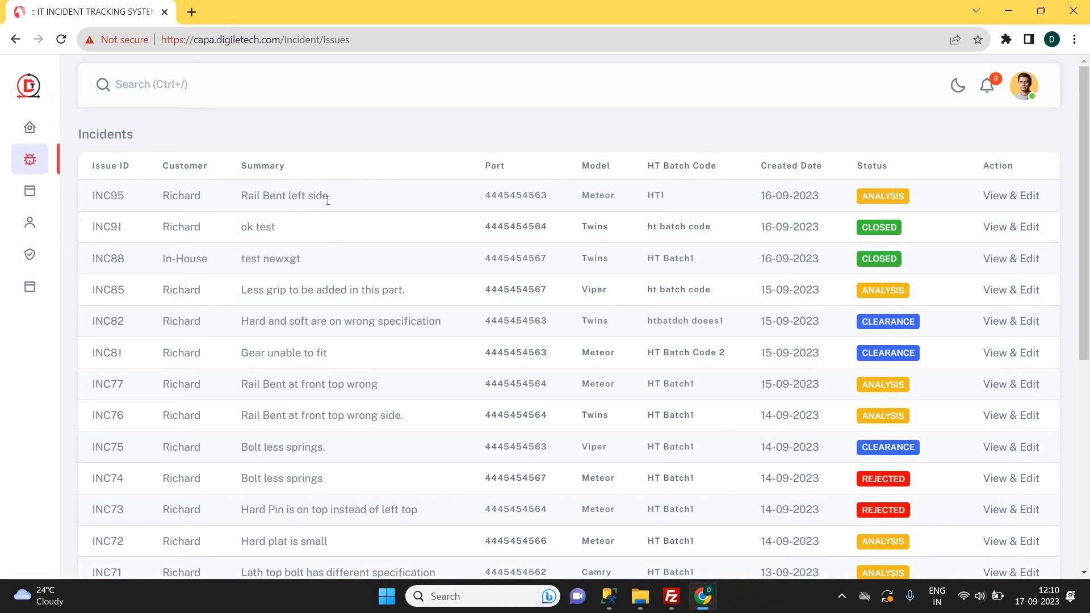
Reopen INC95 and fill the first D1 team row with a Quality department member.
click(1011, 197)
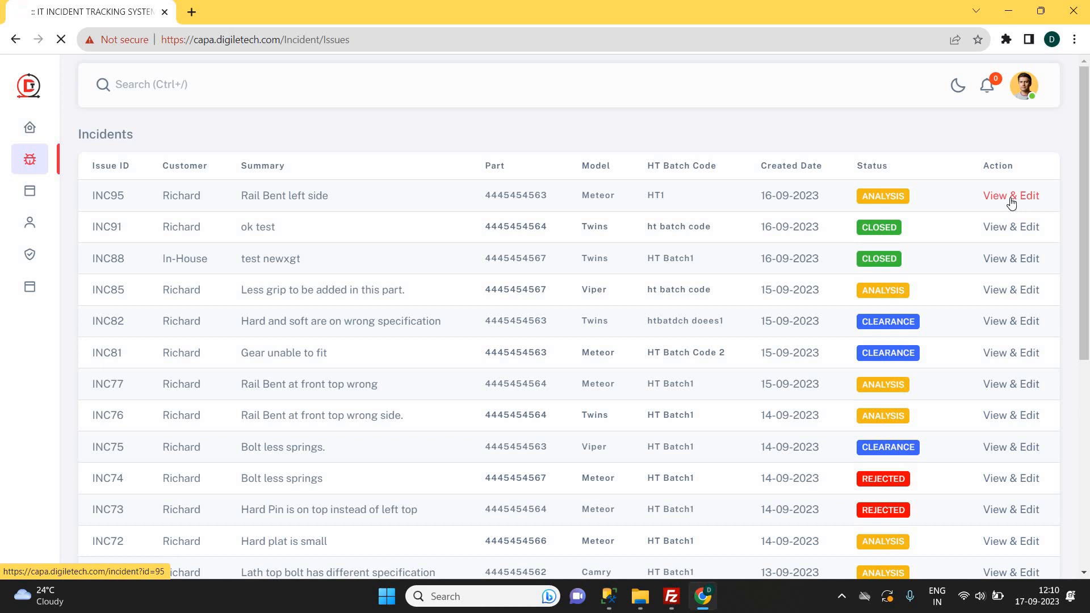
scroll(625, 220, down, 8)
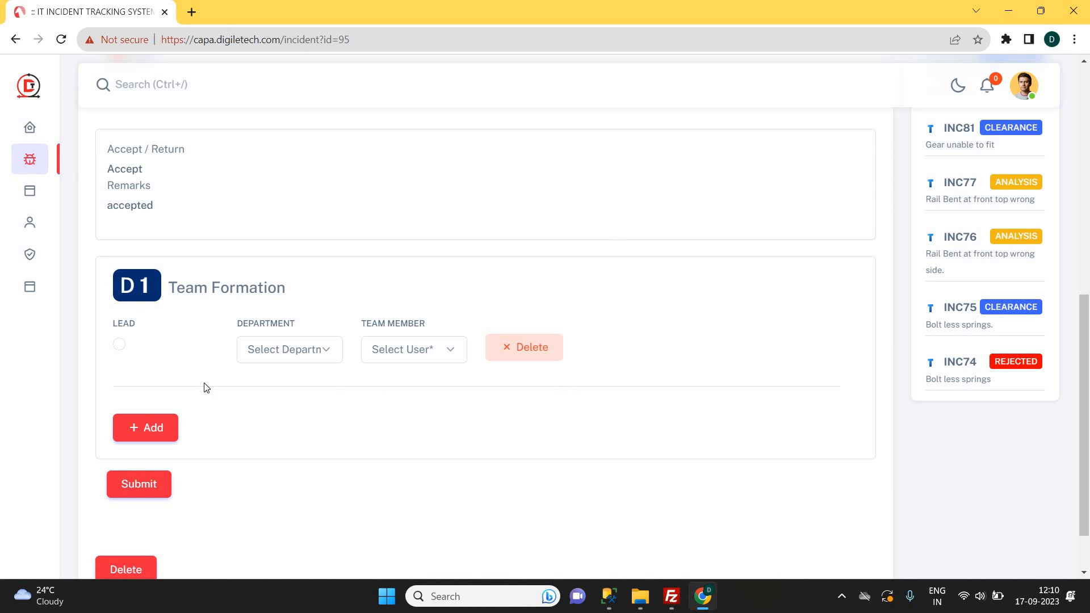
click(271, 355)
click(270, 382)
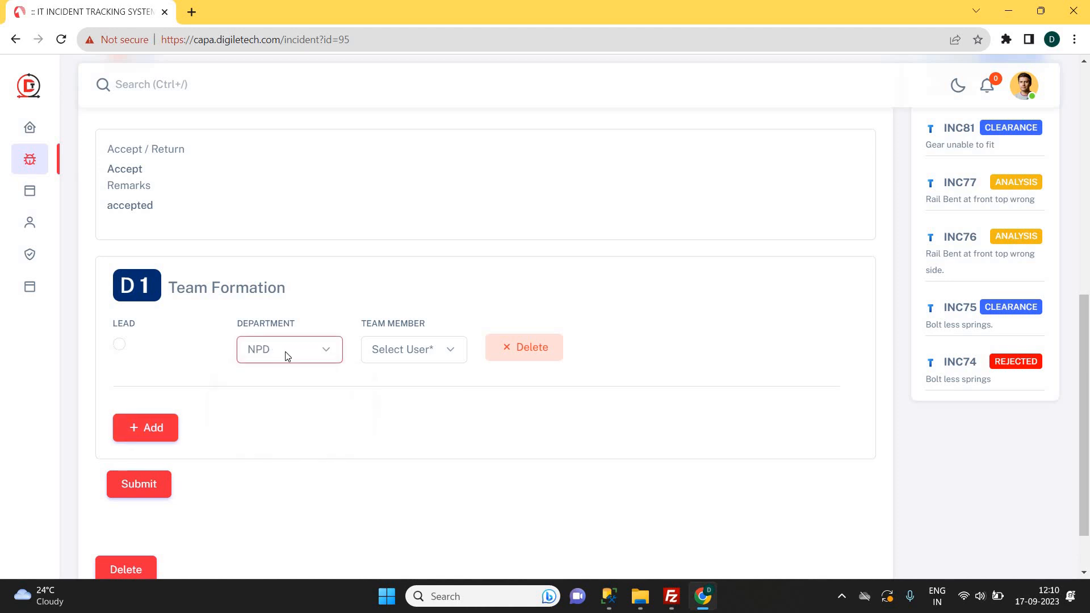
click(274, 396)
click(415, 349)
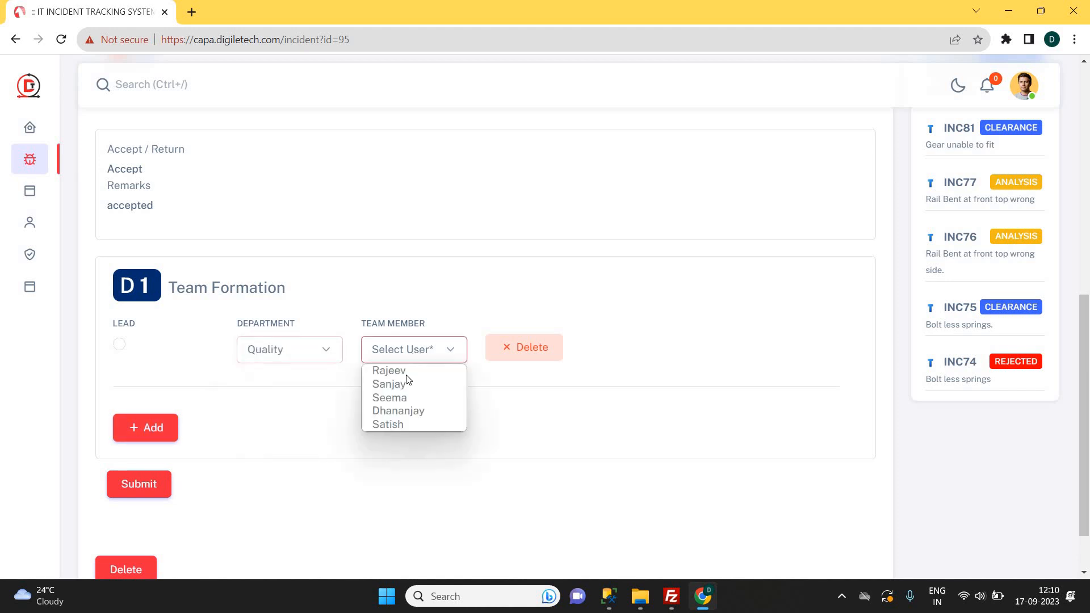
click(405, 385)
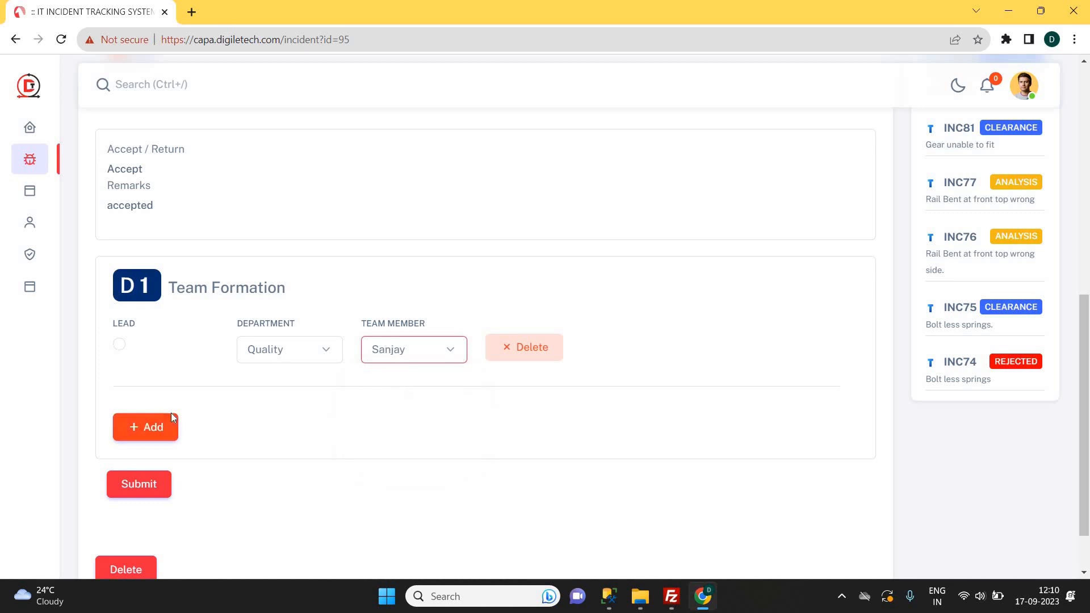
Add second and third team rows, both with department Quality.
click(150, 429)
scroll(148, 427, down, 1)
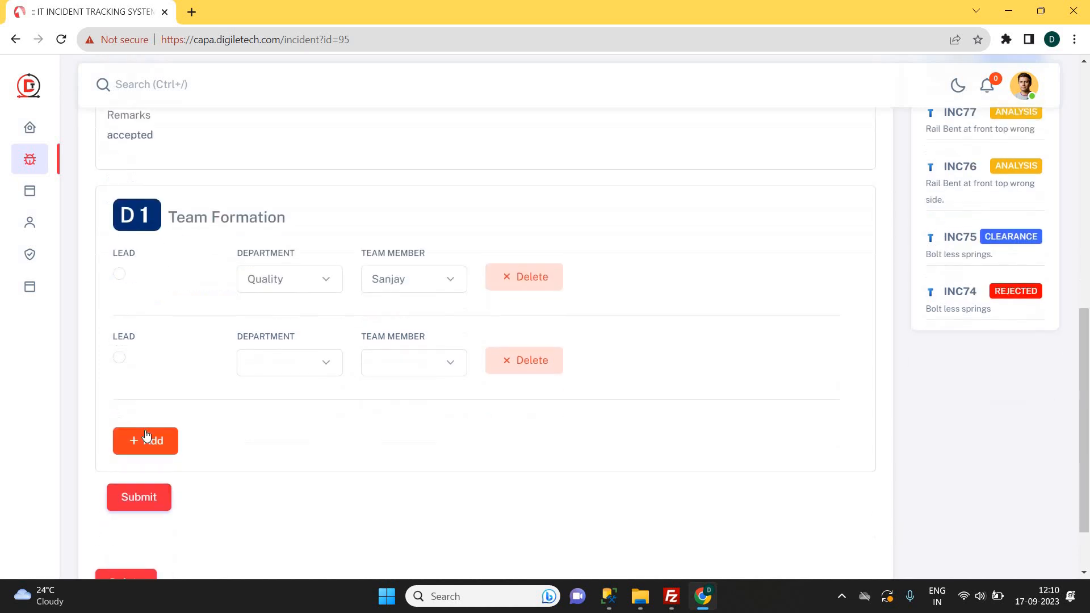
click(147, 429)
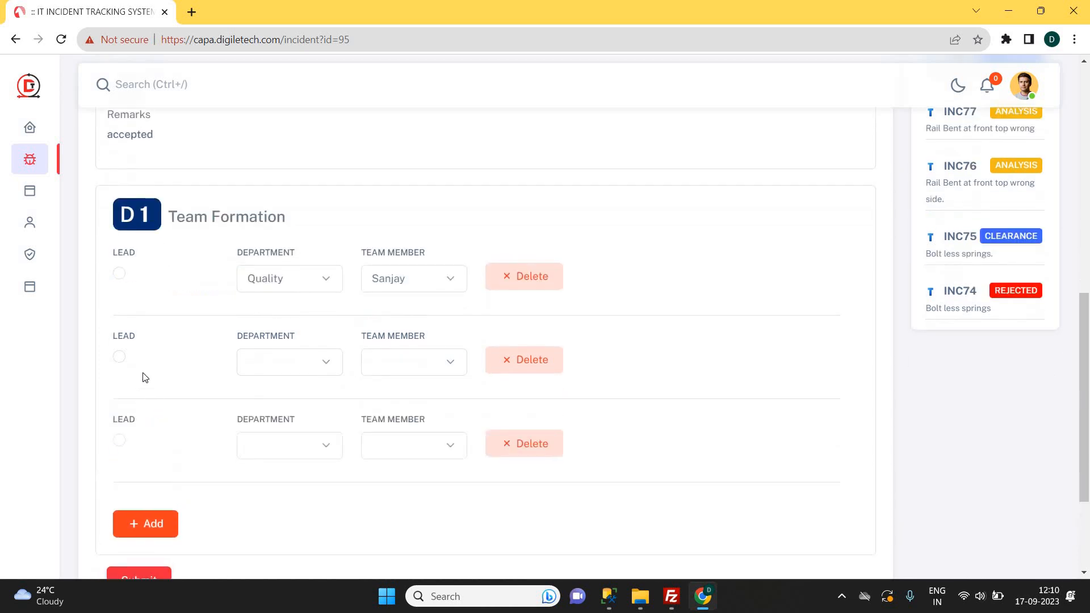
click(285, 368)
click(281, 399)
click(288, 365)
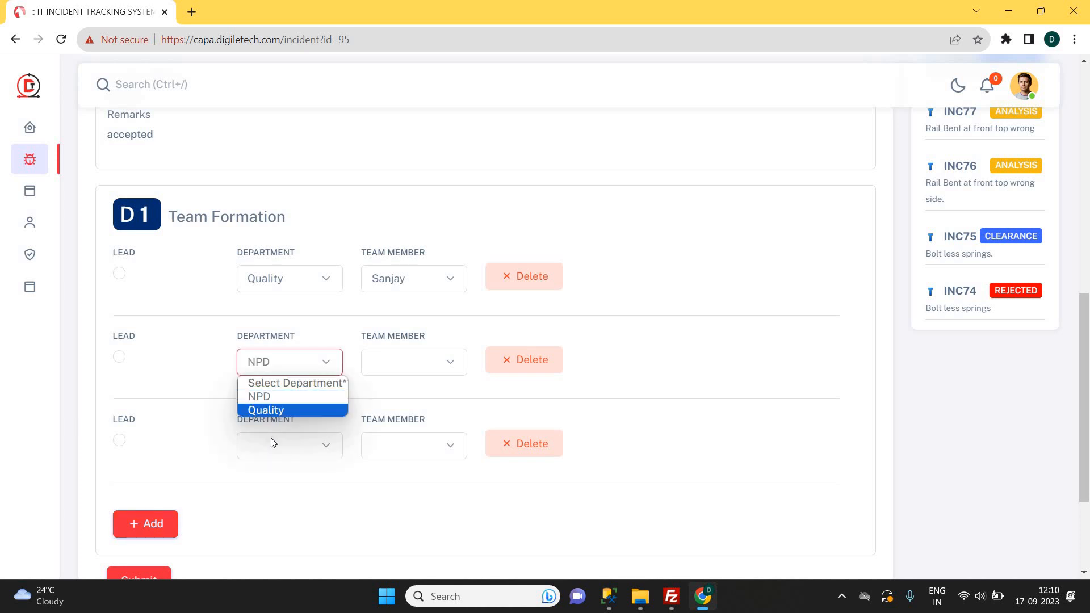
click(267, 410)
click(287, 447)
click(272, 492)
Assign members to rows two and three, make the second the lead, and submit D1.
click(404, 366)
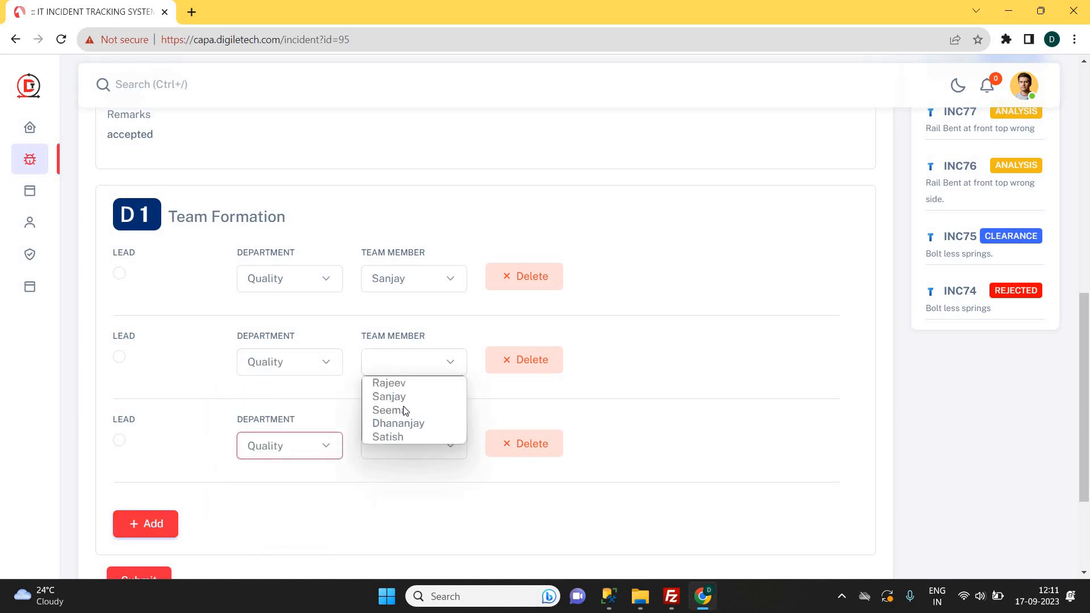
click(406, 413)
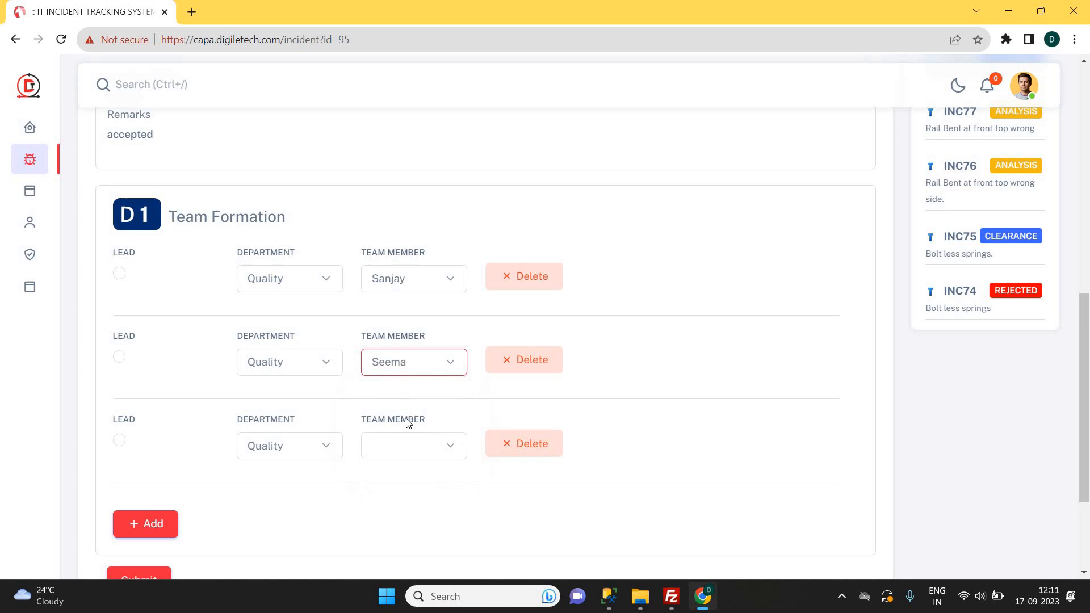
click(404, 448)
click(386, 493)
key(Down)
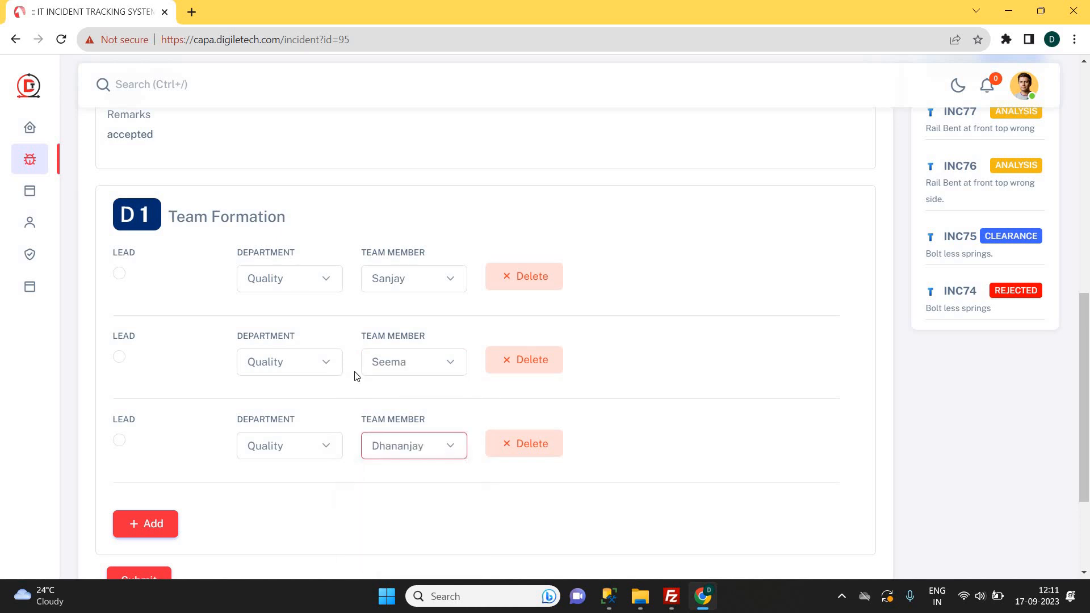
click(360, 364)
click(119, 359)
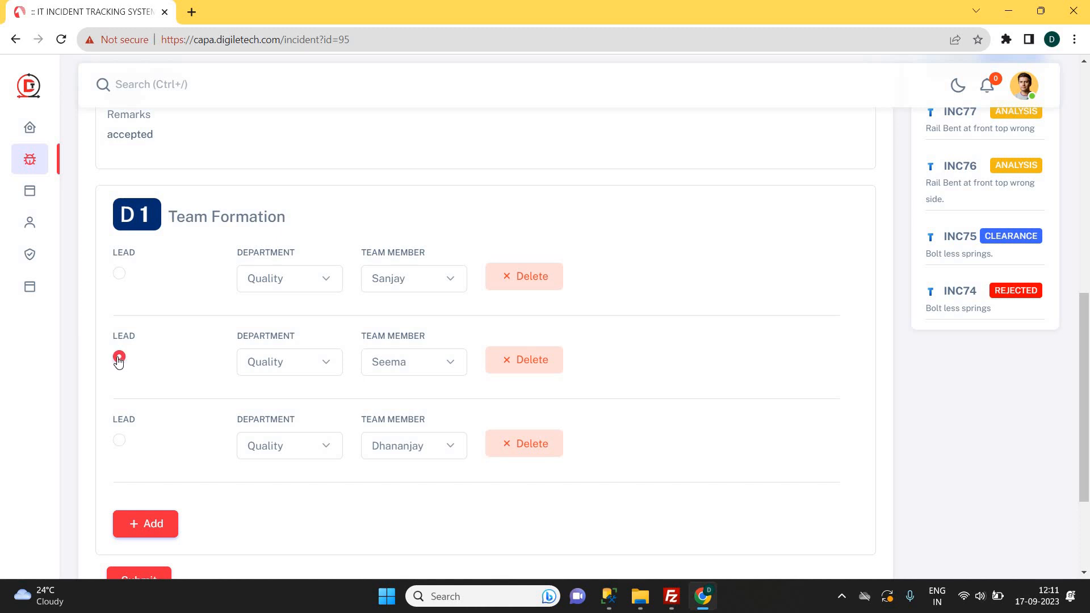
scroll(118, 360, down, 1)
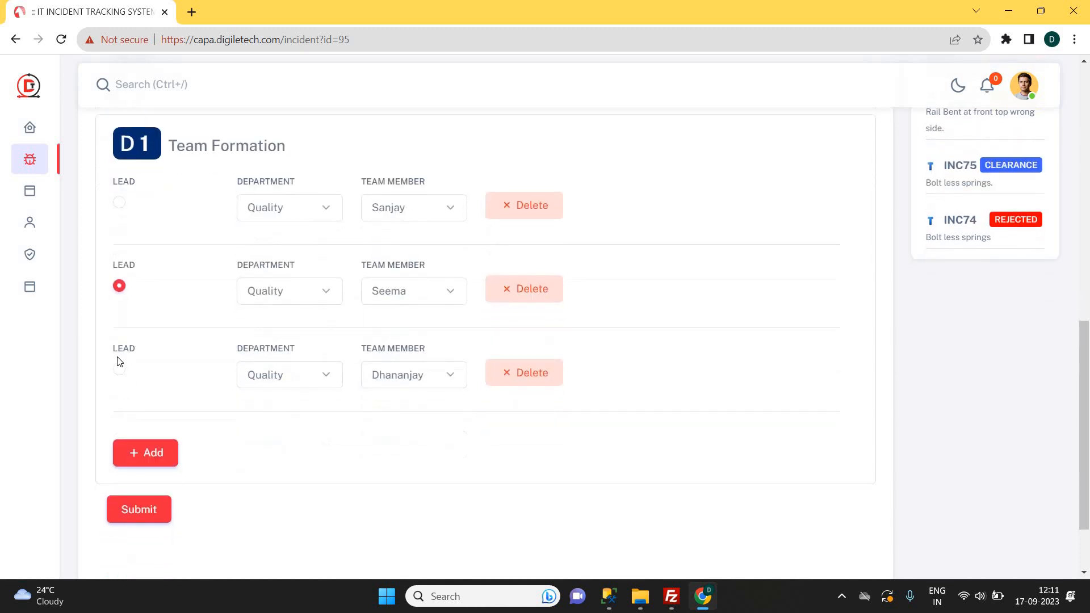
click(148, 513)
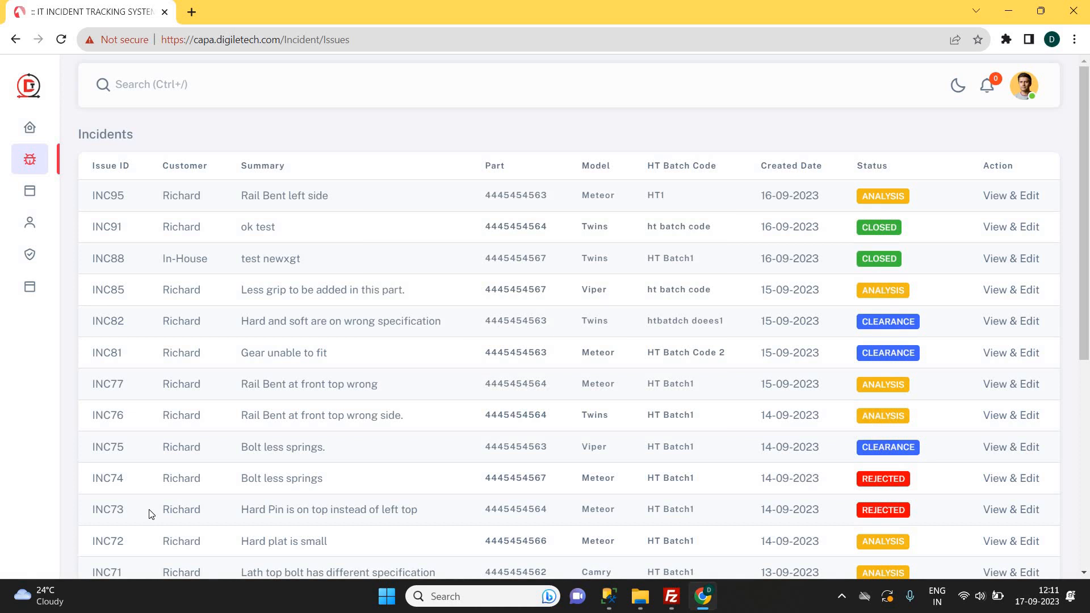
Reopen INC95, look over the saved D1 team, and reach the blank D2 What observation field.
click(1015, 199)
scroll(492, 336, down, 2)
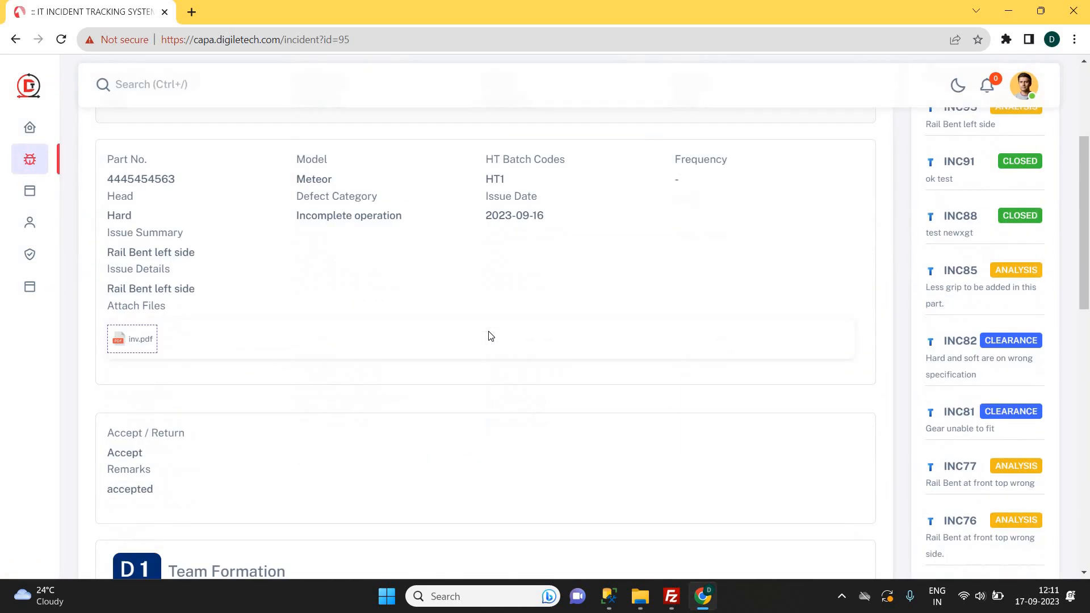
scroll(491, 336, down, 6)
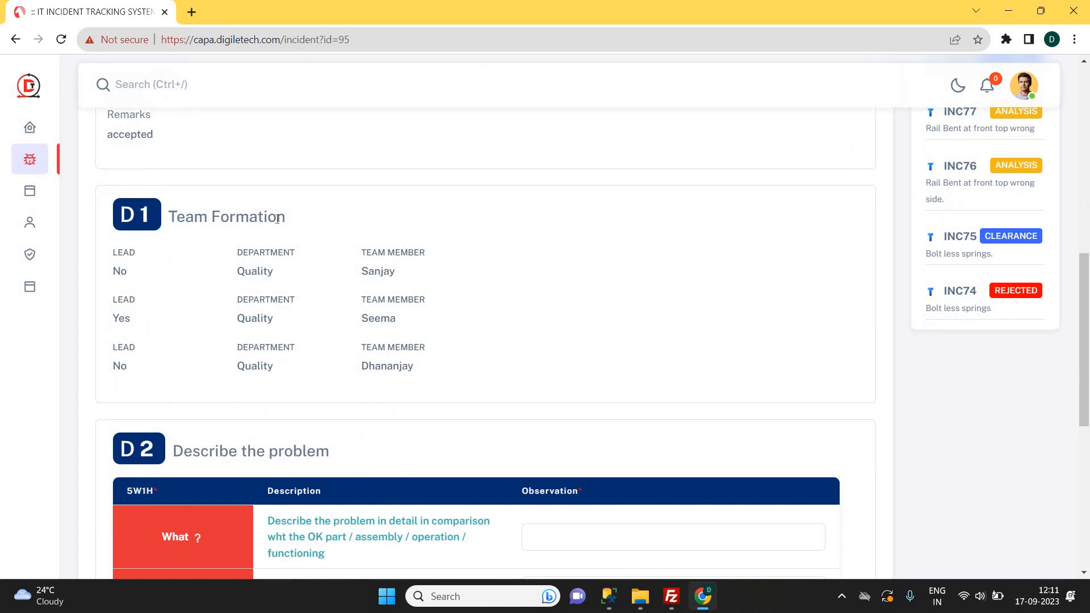
double_click(244, 219)
click(222, 296)
scroll(274, 344, down, 5)
scroll(274, 345, up, 5)
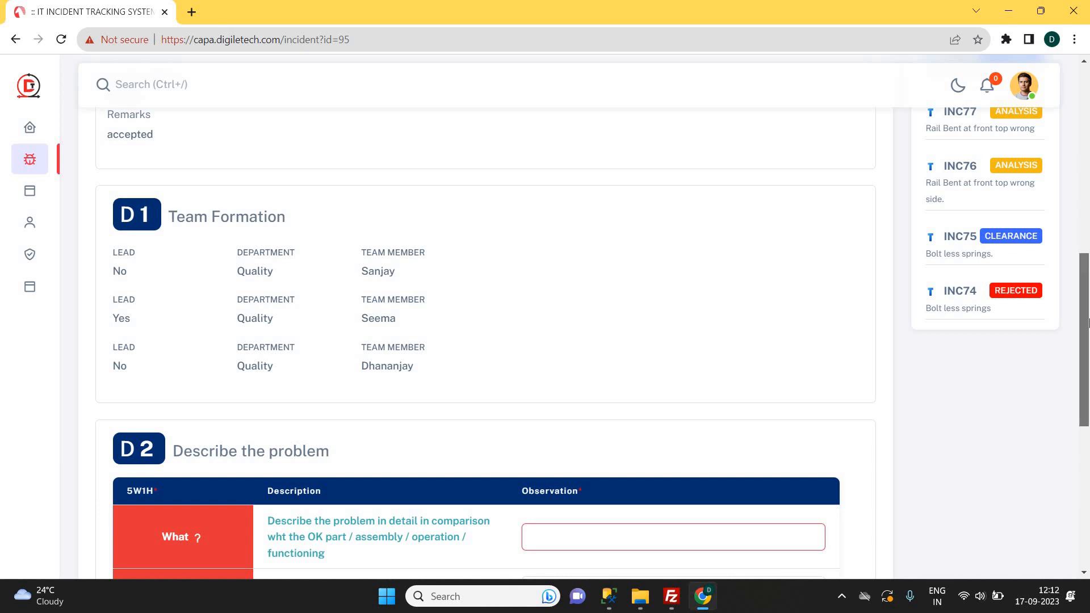
drag(1085, 313, 1086, 384)
scroll(579, 297, up, 3)
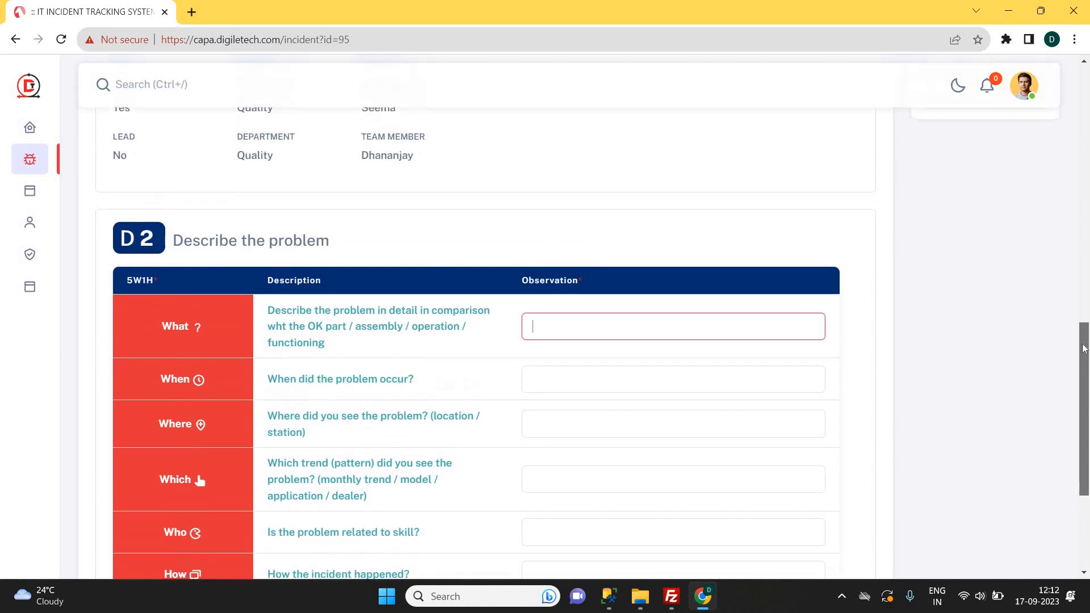
double_click(382, 222)
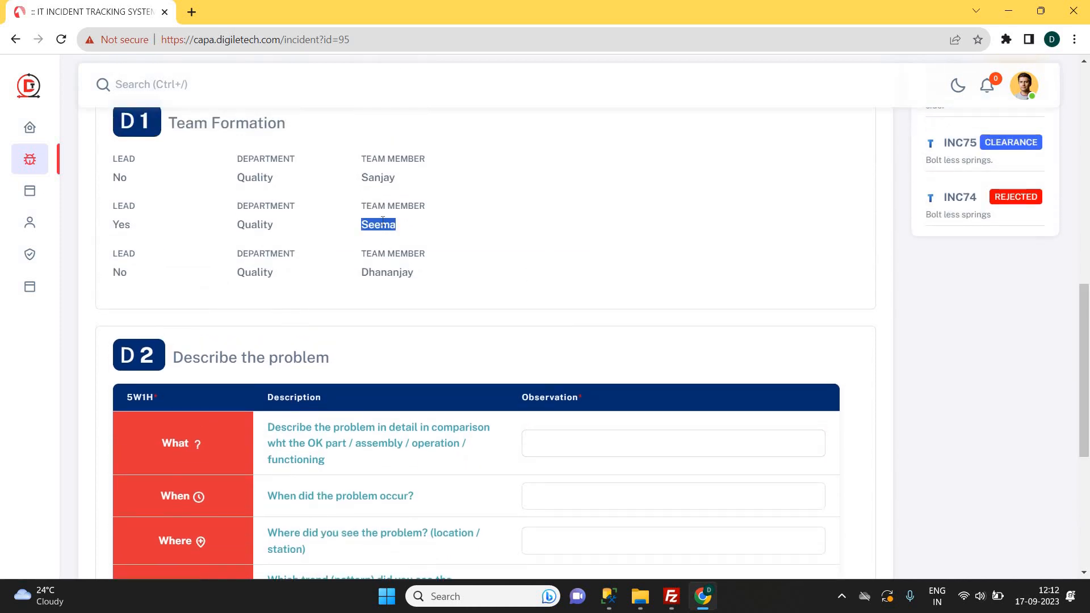
scroll(461, 386, down, 4)
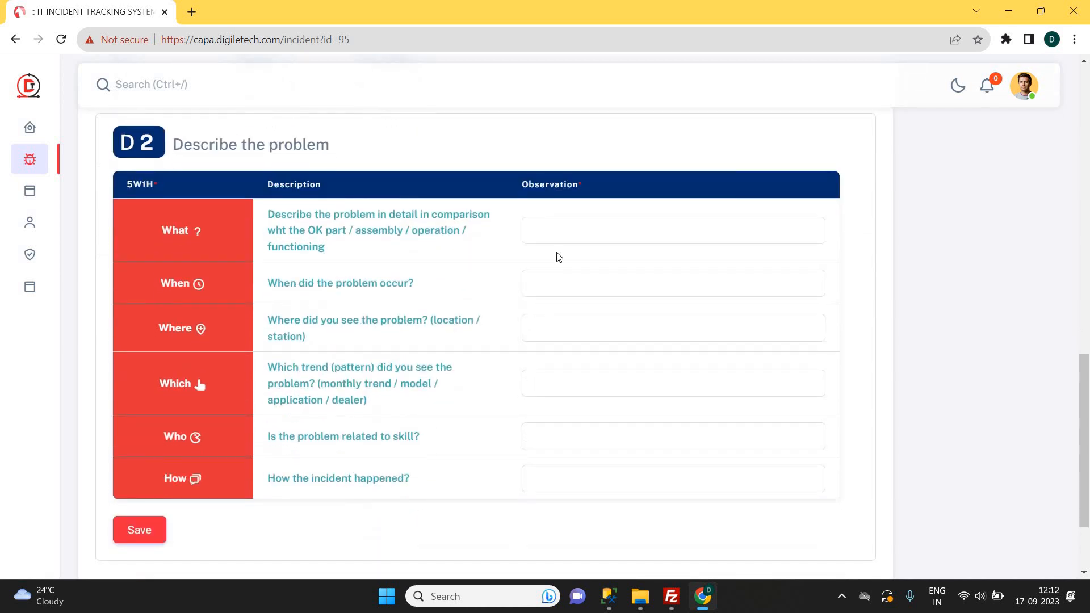
click(563, 226)
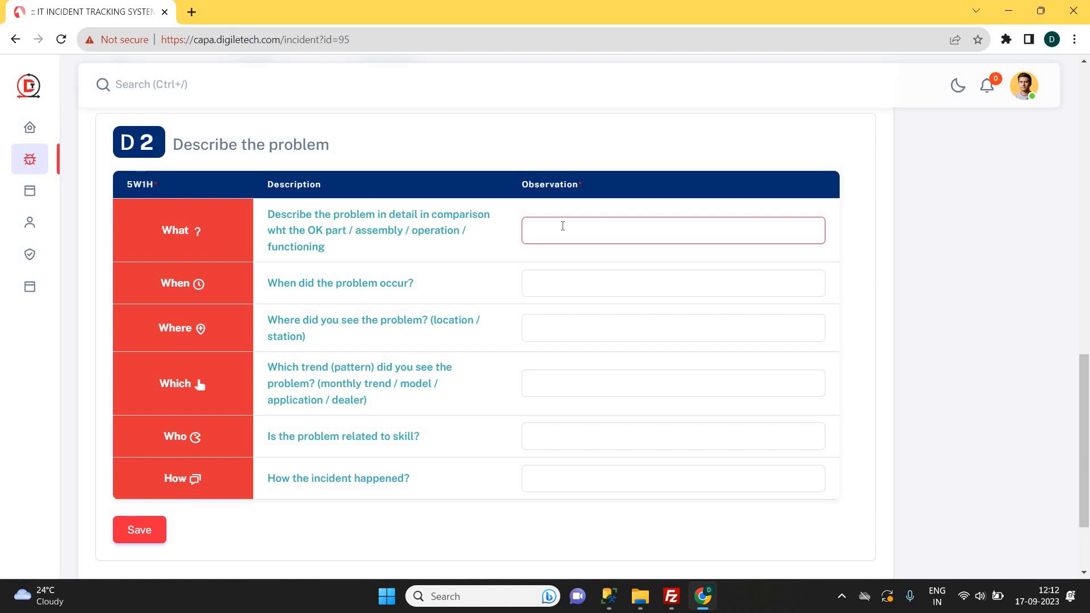
Enter D2 observations When 'last month aug', Where 'bottom left', Which 'general', Who 'no', and save.
click(535, 280)
text(last m)
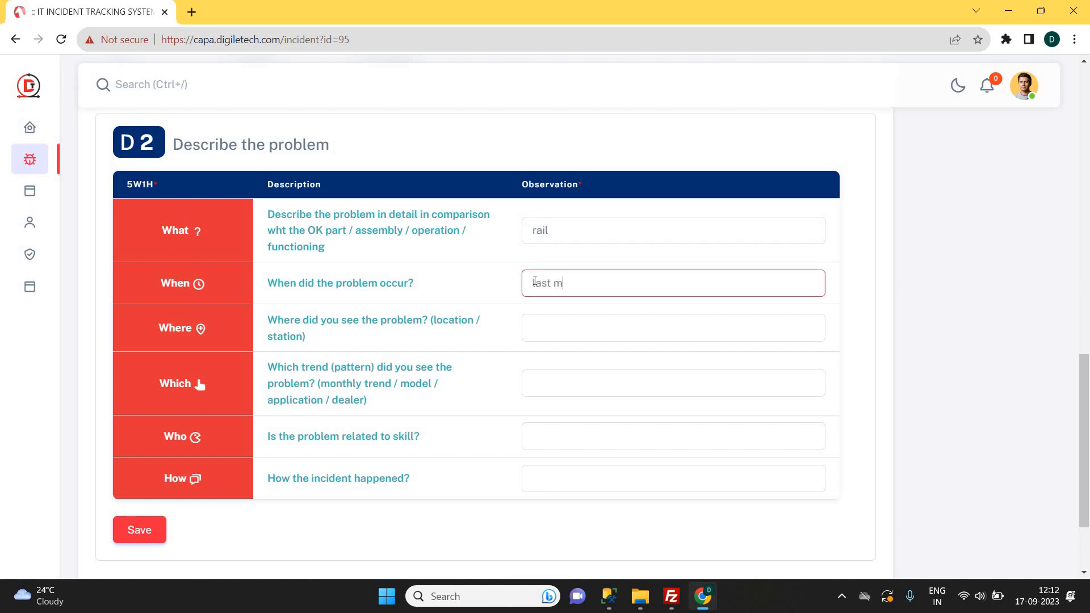
text(onth)
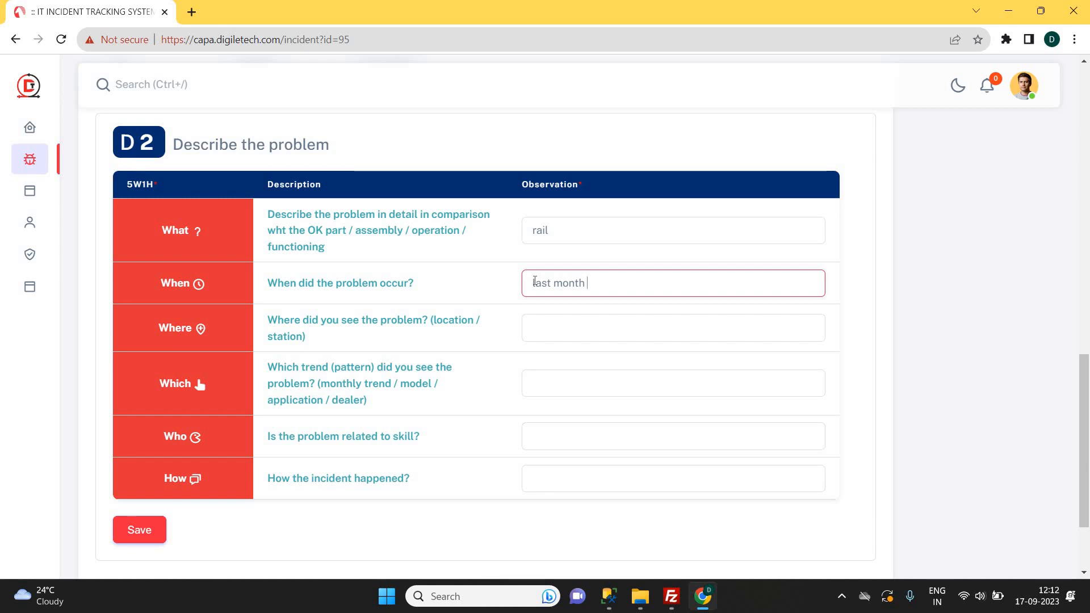
text( aug)
key(Tab)
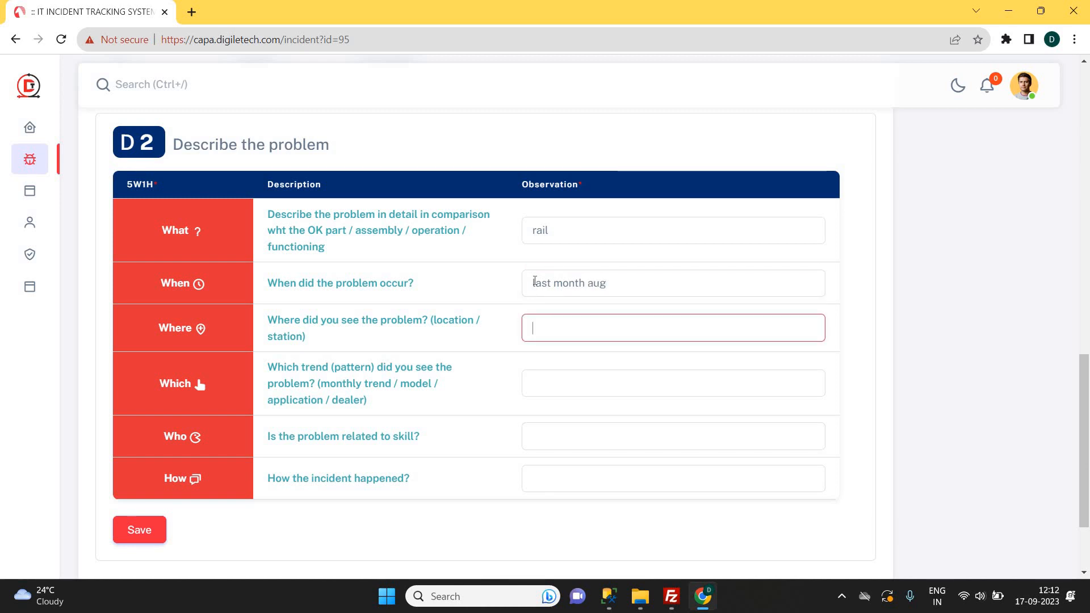
text(bottom left)
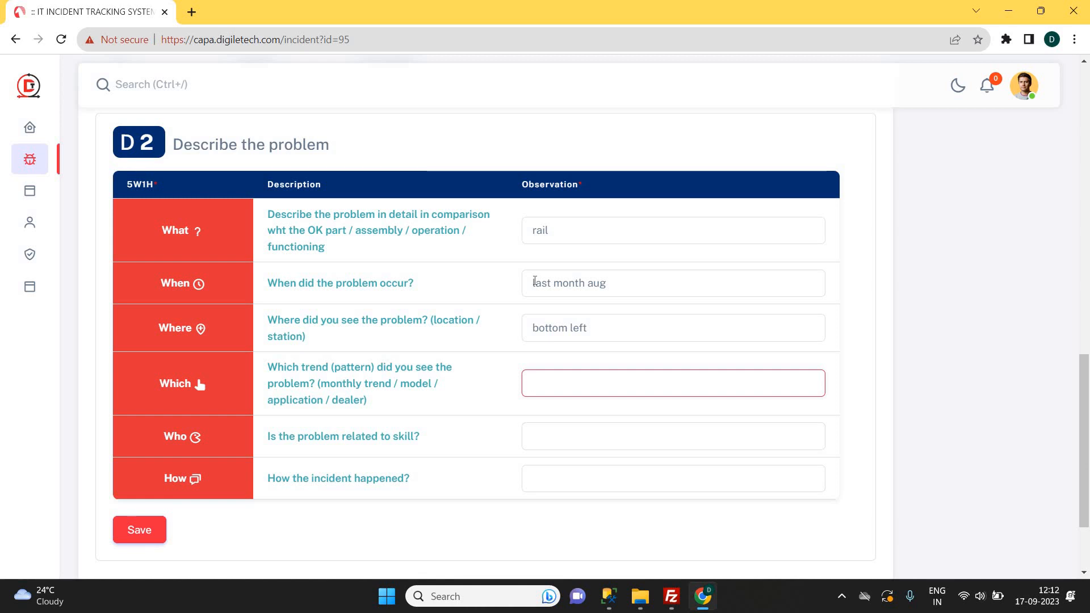
text(general)
key(Tab)
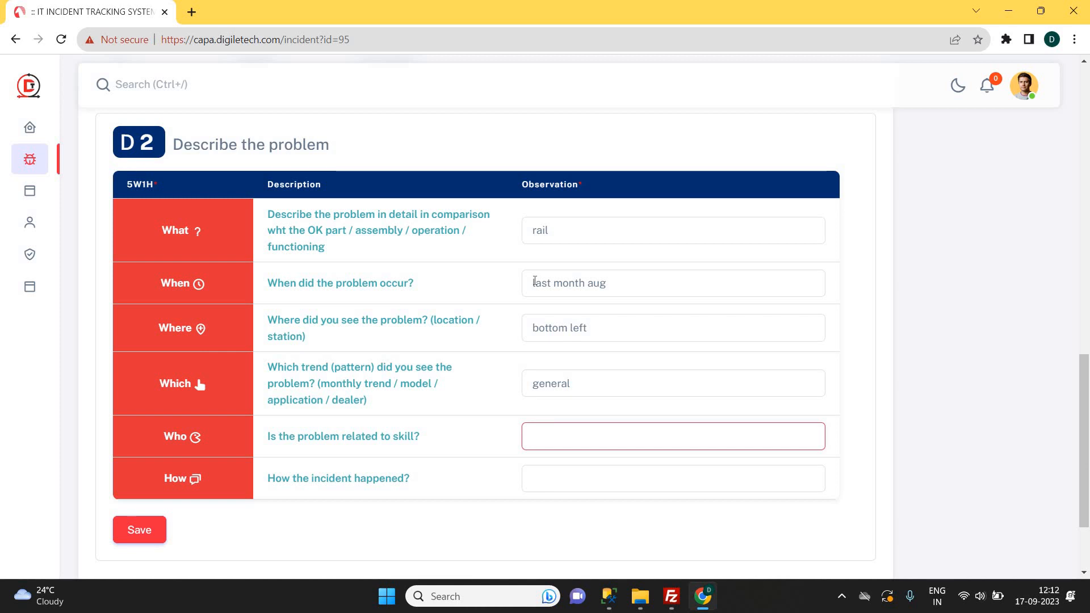
text(no)
key(Tab)
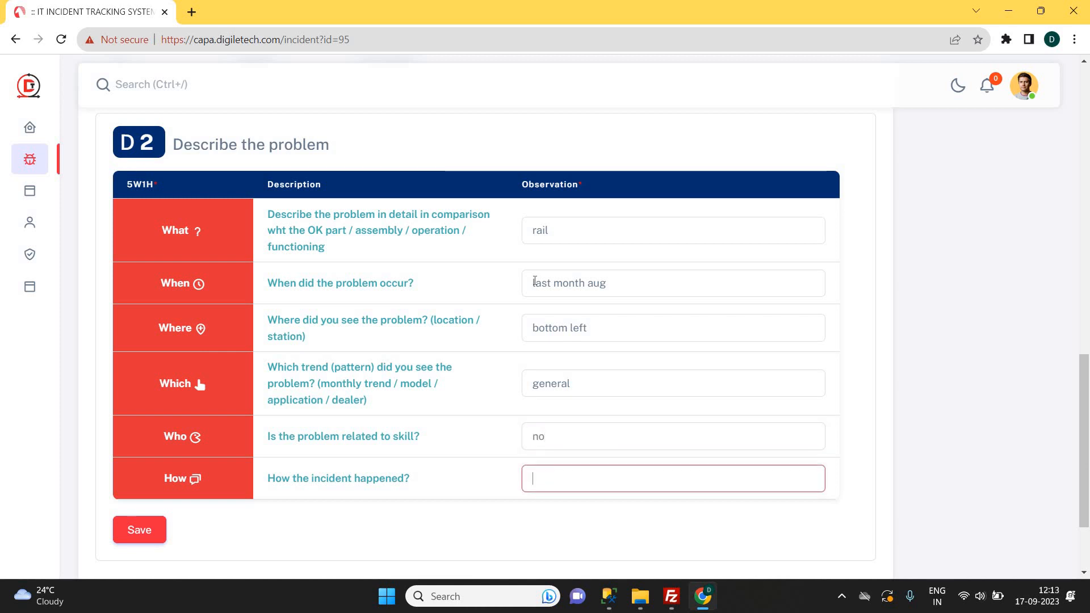
scroll(455, 397, down, 1)
scroll(191, 166, up, 1)
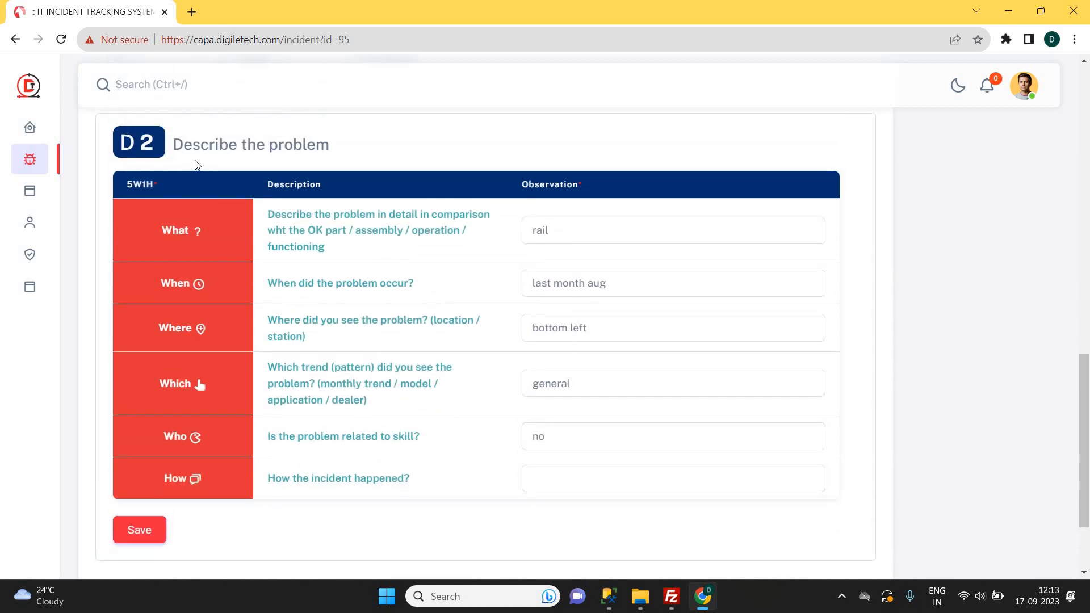
click(142, 530)
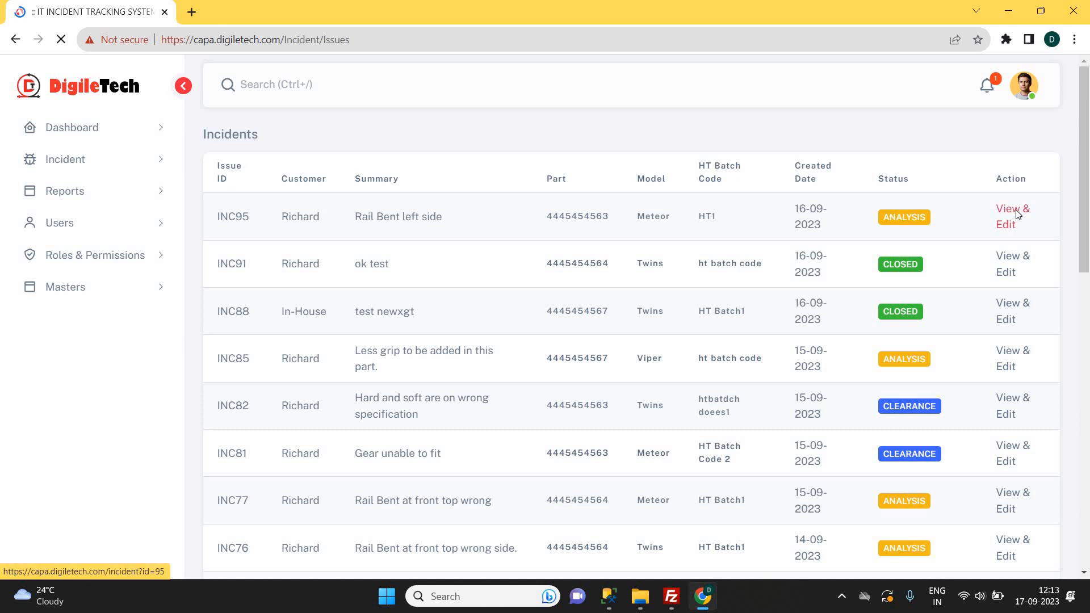
Reopen INC95, enter the How observation 'during operation', correcting the typo, and save.
click(1017, 199)
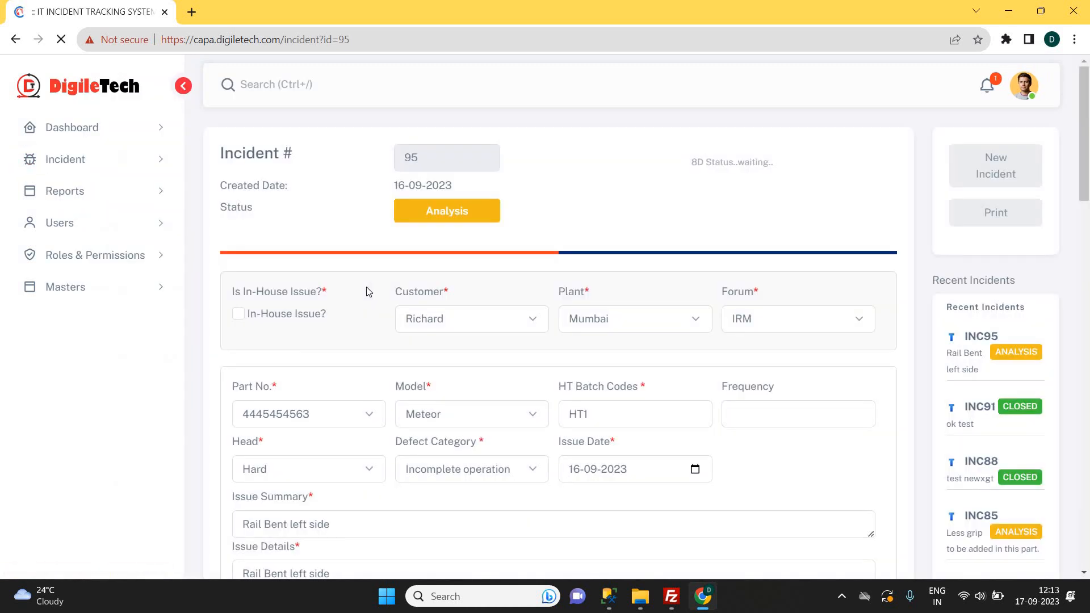
scroll(366, 290, down, 15)
scroll(371, 292, down, 5)
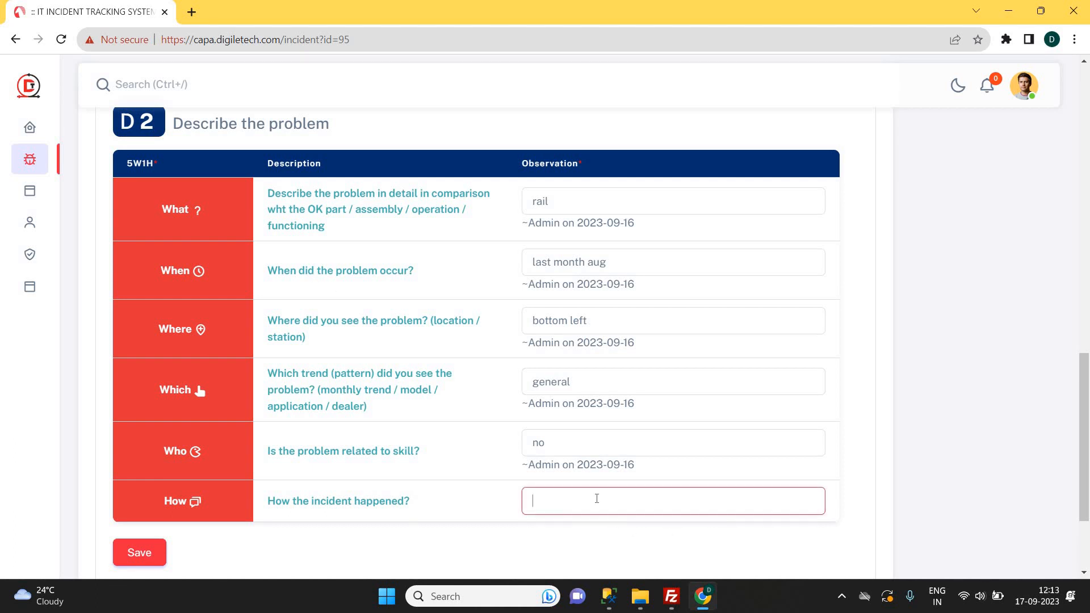
text(during operaion)
double_click(591, 496)
text(operation)
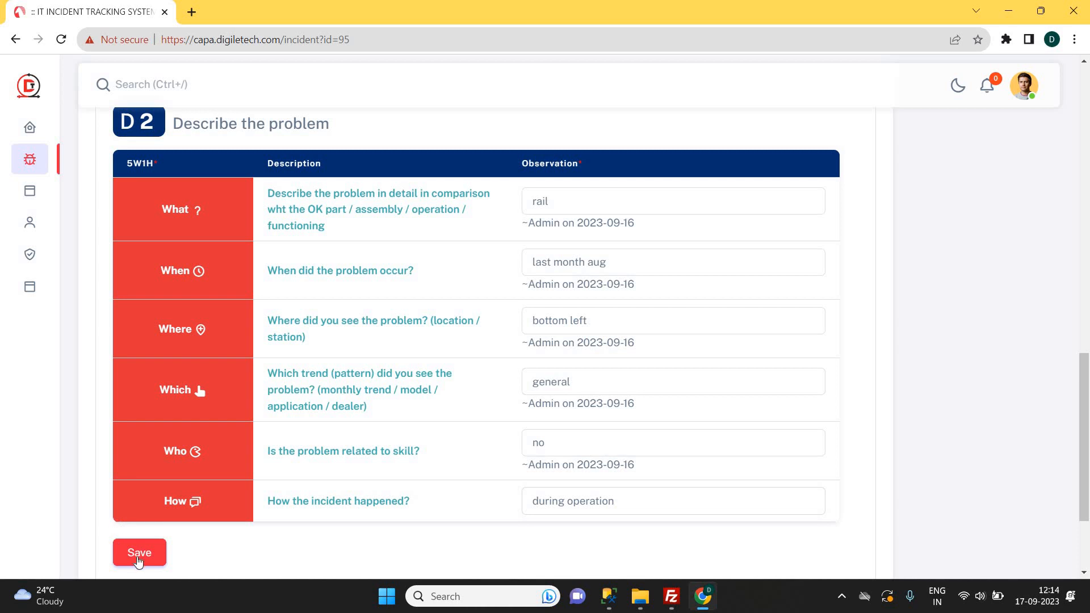
click(138, 559)
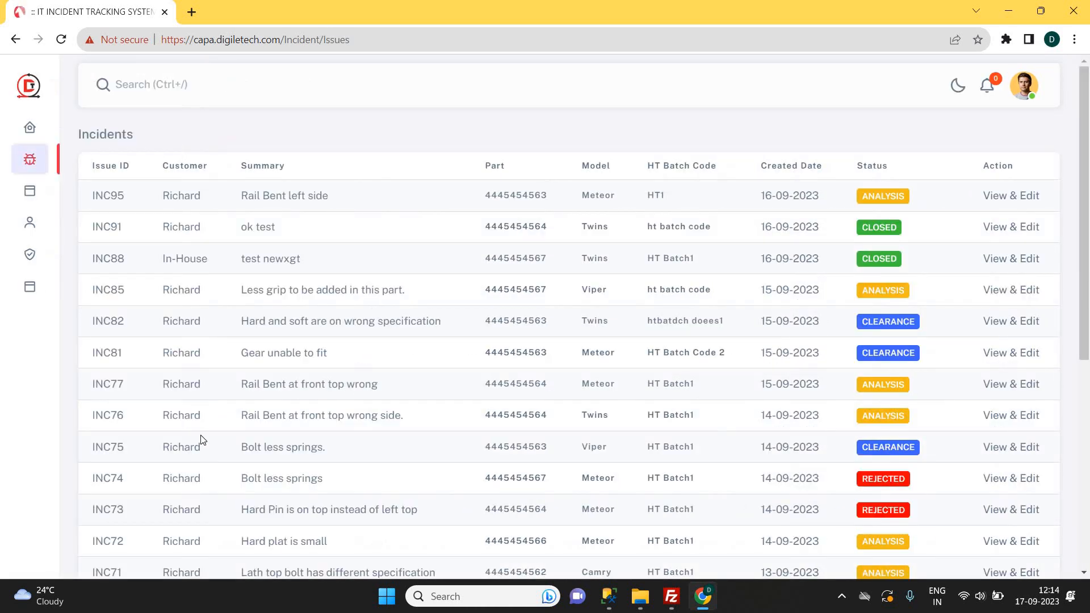
Reopen INC95 and scroll past the saved D2 answers to the empty D3 containment form.
click(1003, 201)
scroll(503, 373, down, 8)
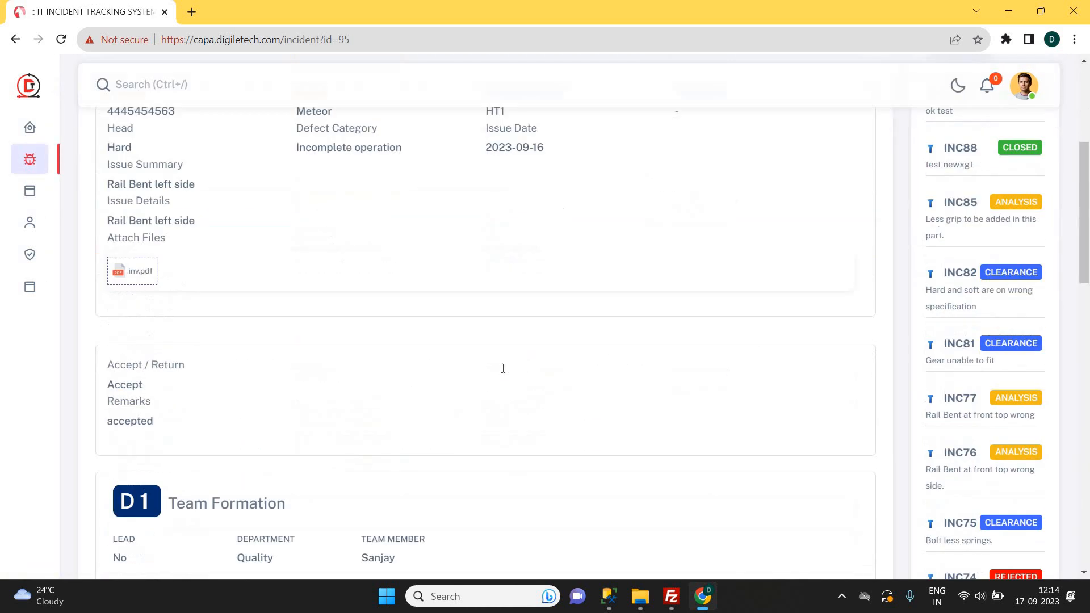
scroll(503, 373, down, 6)
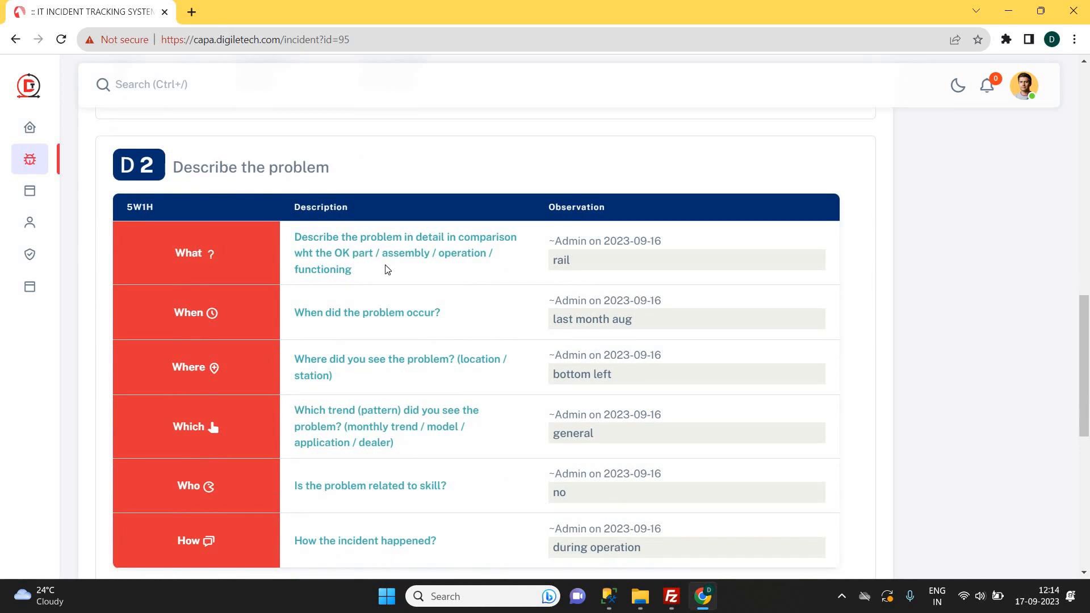
scroll(385, 267, down, 1)
scroll(294, 248, up, 1)
drag(1086, 333, 1087, 423)
scroll(1087, 426, down, 2)
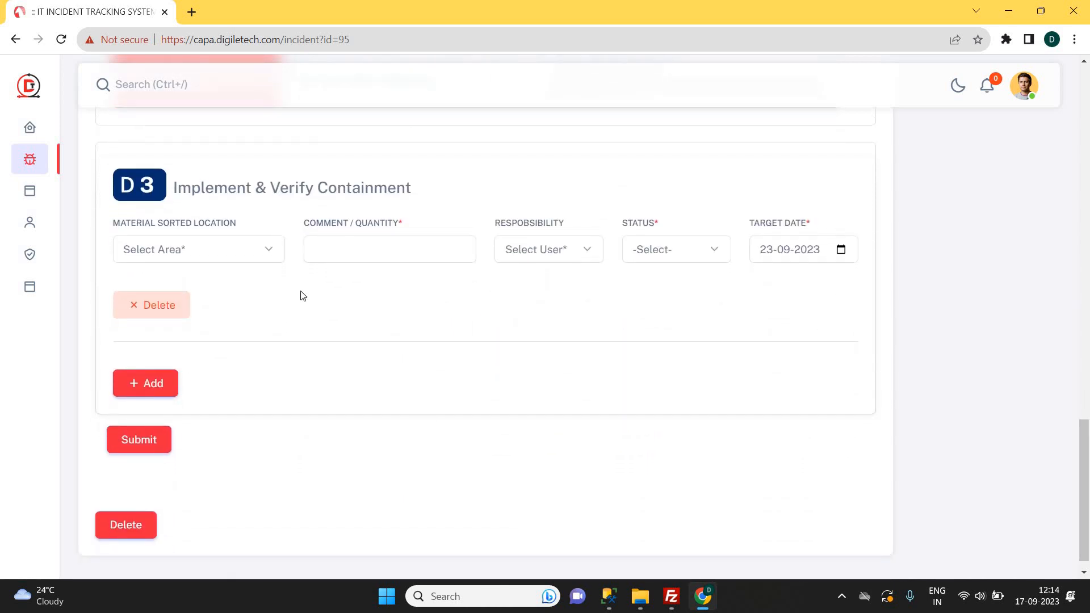
Fill the first D3 row: location Customer, comment 'comment1', first team member responsible, status Pending.
click(215, 252)
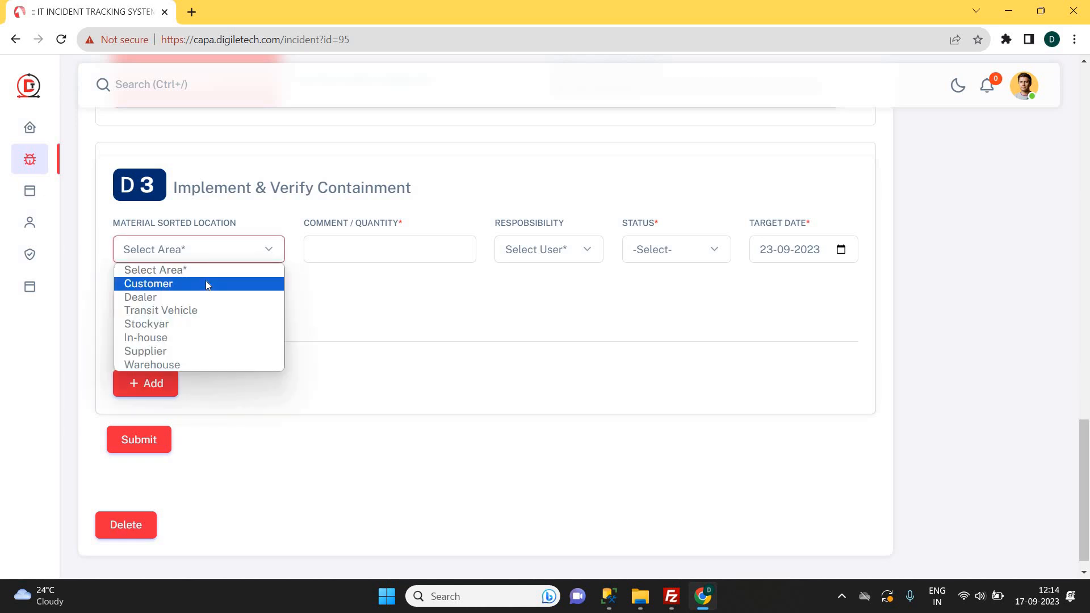
click(207, 284)
click(396, 248)
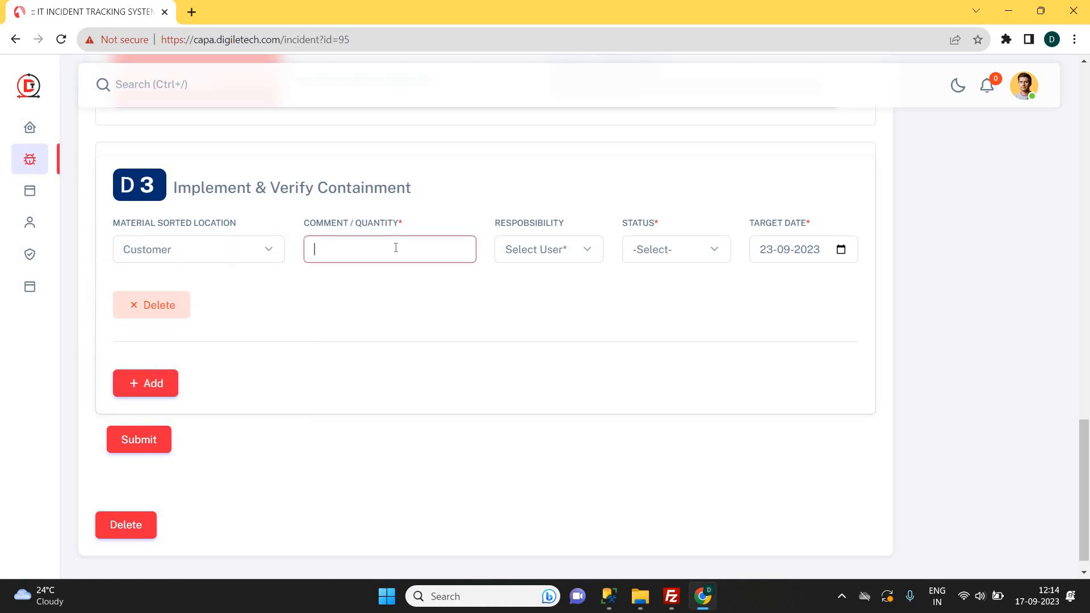
text(comment1)
click(538, 251)
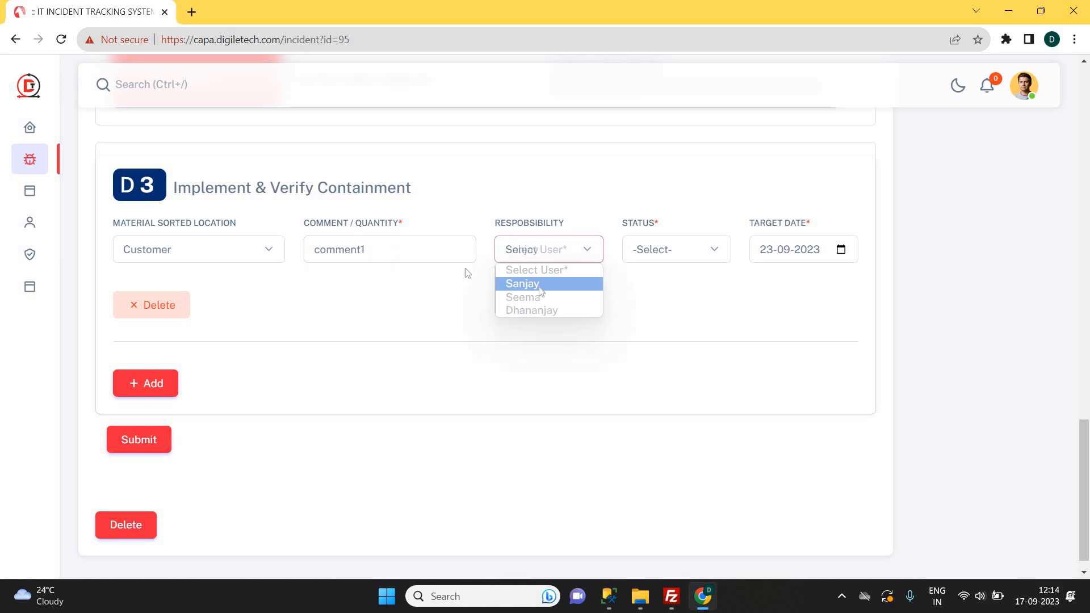
click(541, 288)
click(641, 250)
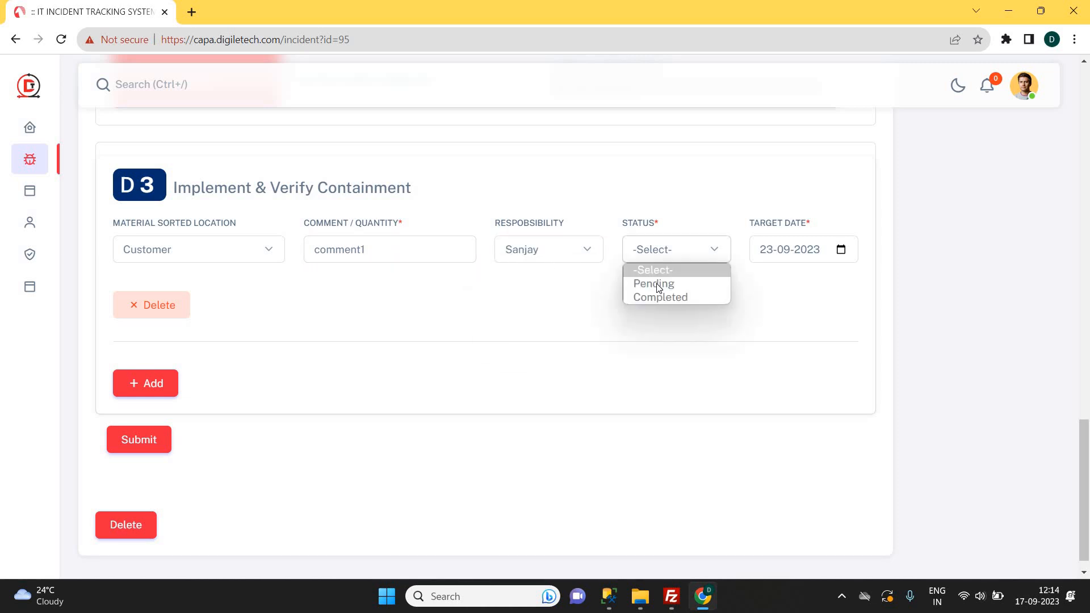
click(658, 284)
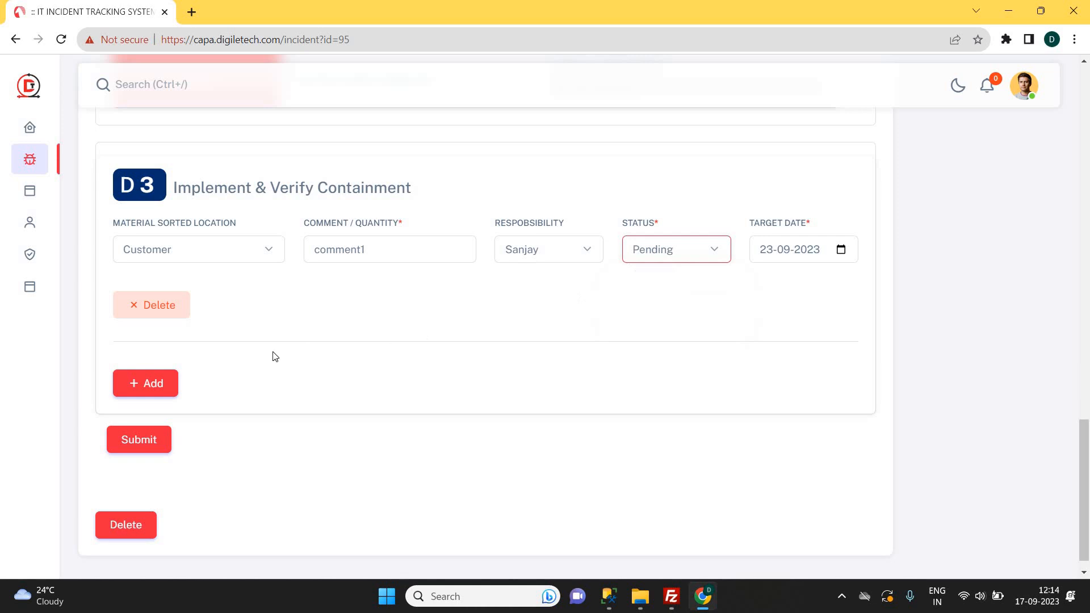
Add a second containment row at location Stockyar with comment 'comment2'.
click(152, 389)
click(210, 390)
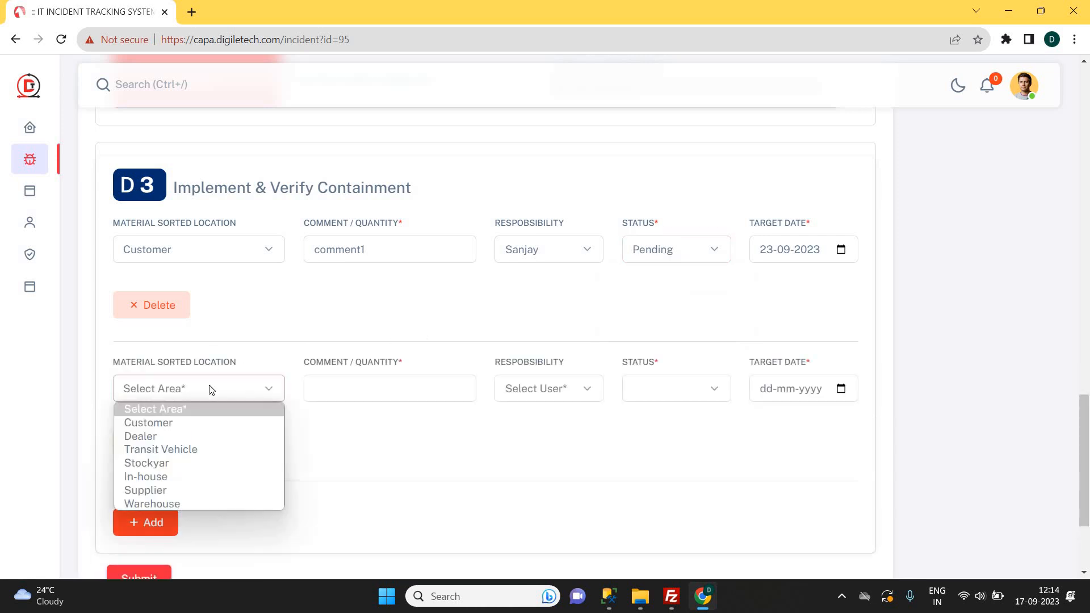
click(256, 460)
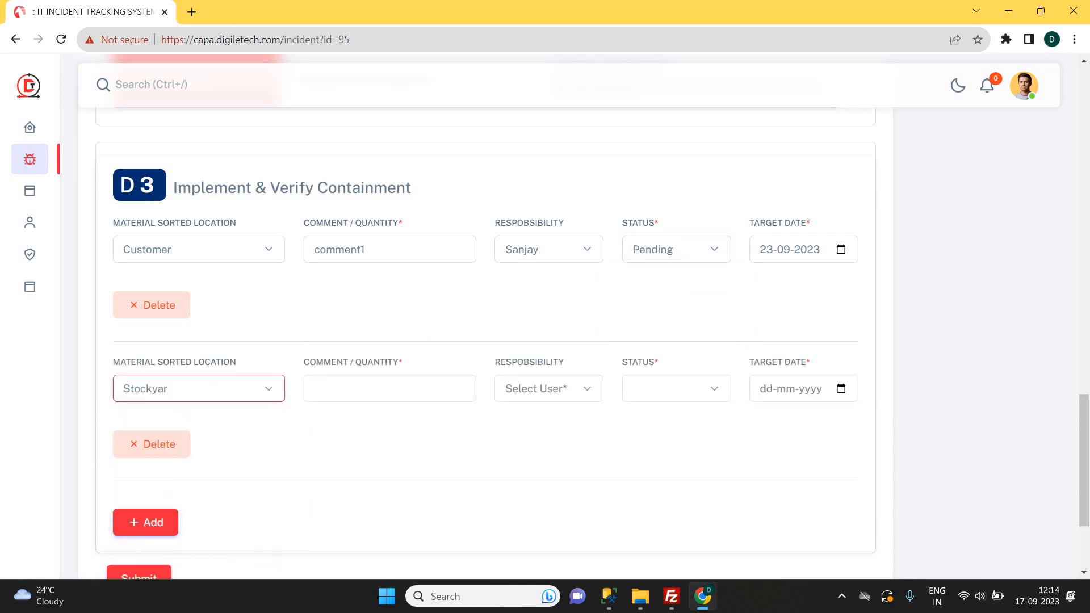
click(418, 396)
text(comment1)
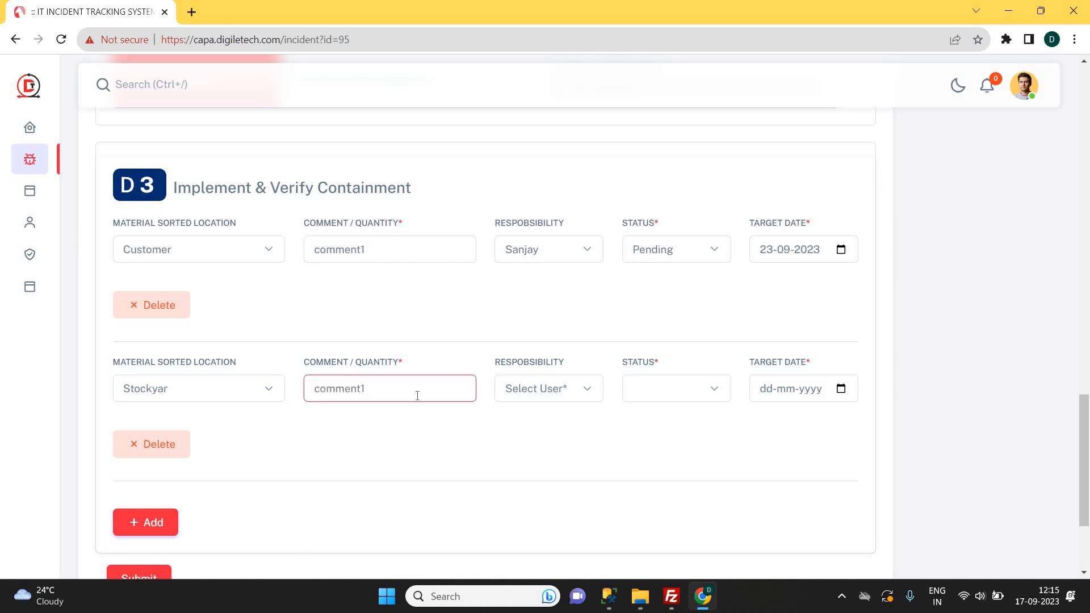
key(BackSpace)
text(2)
Assign the second row's responsible member, status Pending, target date 22-09-2023, and submit D3.
click(559, 390)
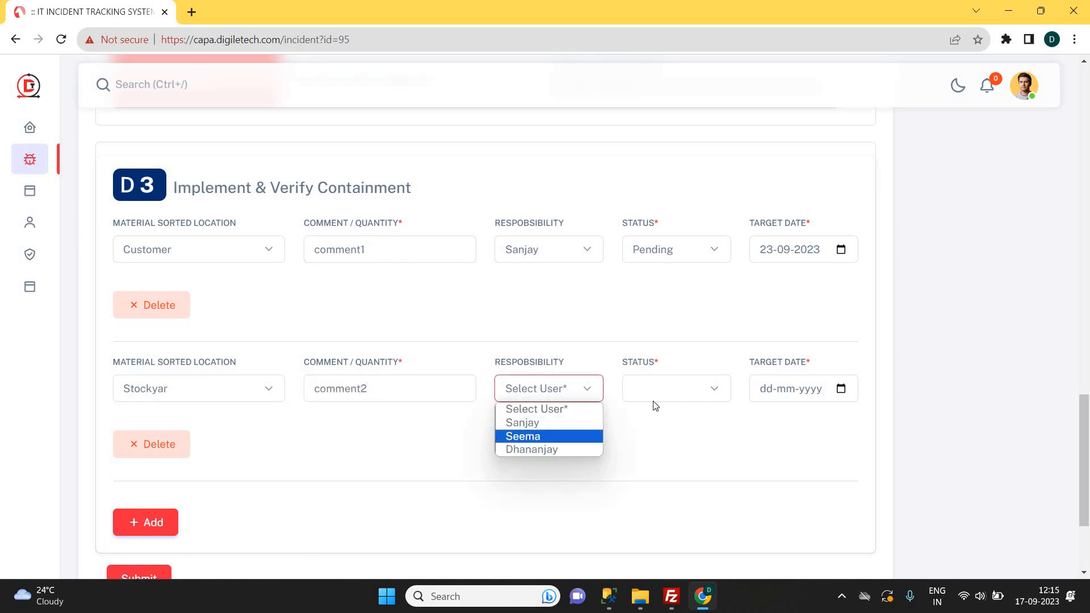
click(532, 450)
click(670, 390)
click(681, 421)
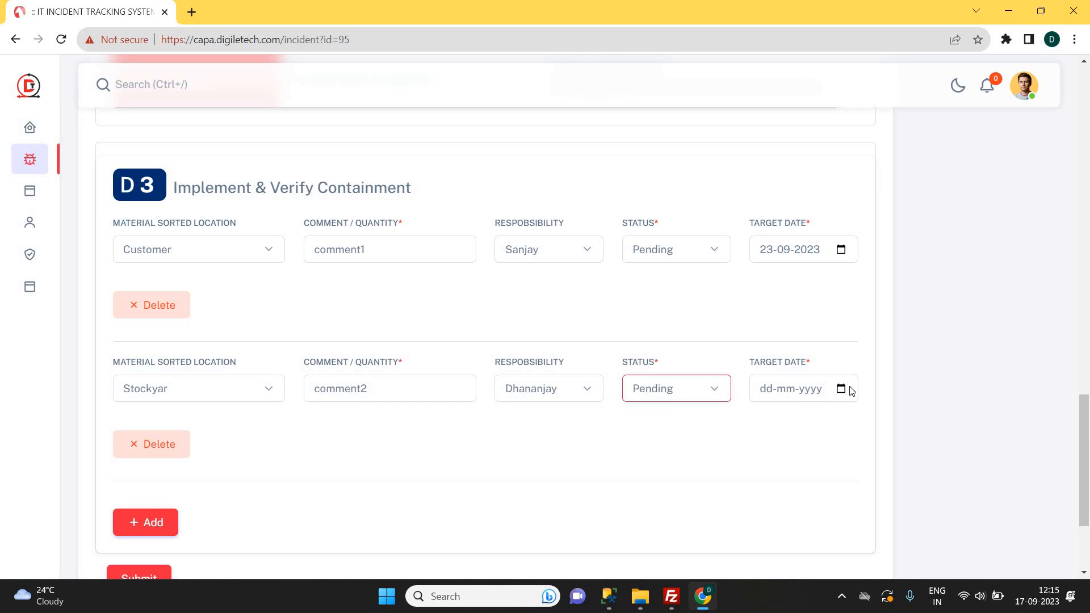
click(842, 390)
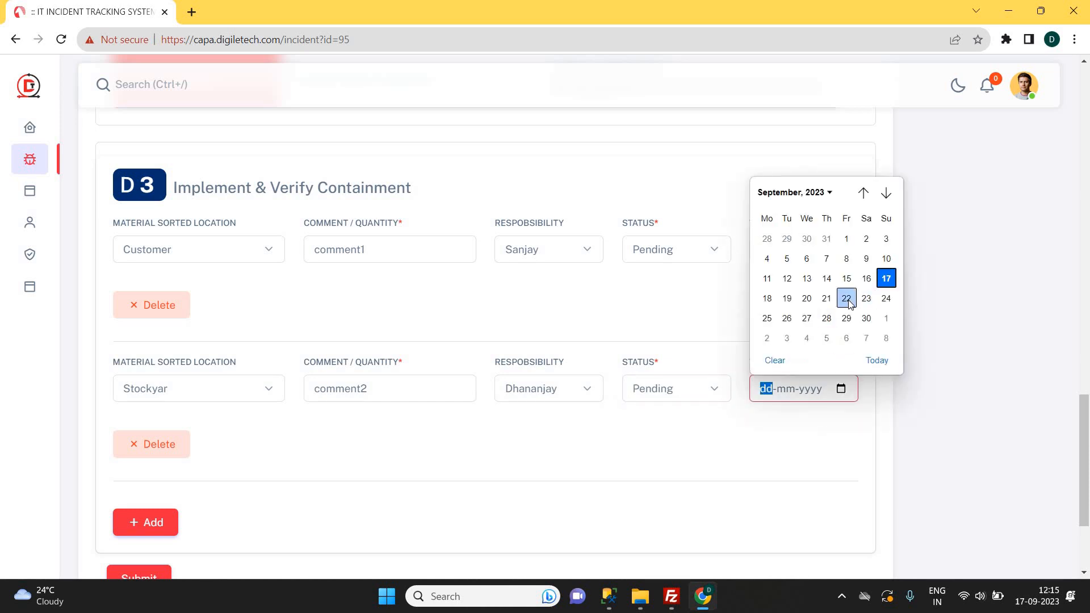
click(847, 298)
scroll(187, 510, down, 1)
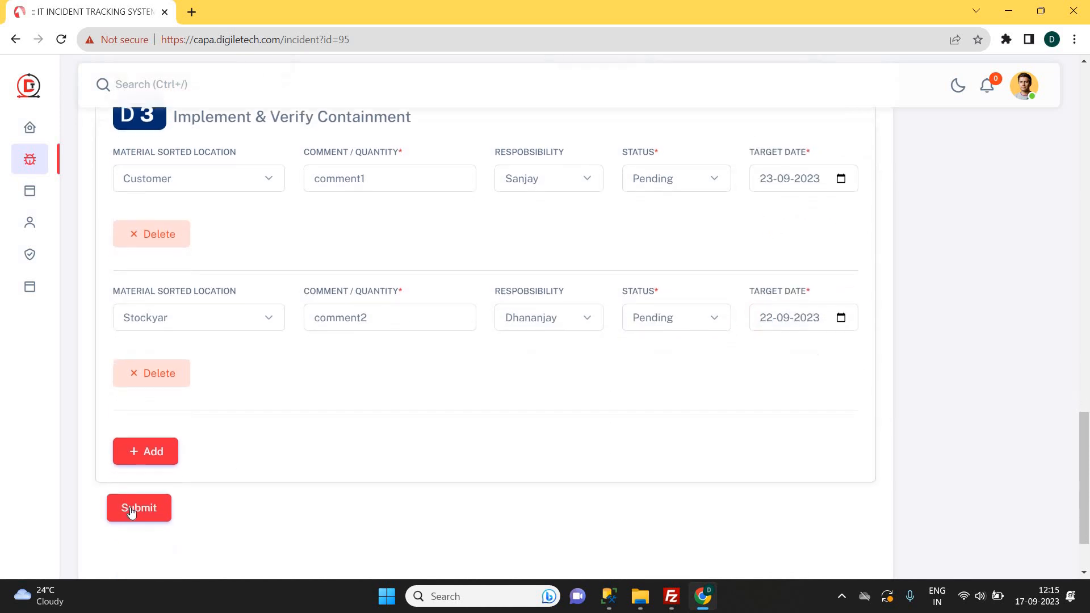
click(132, 512)
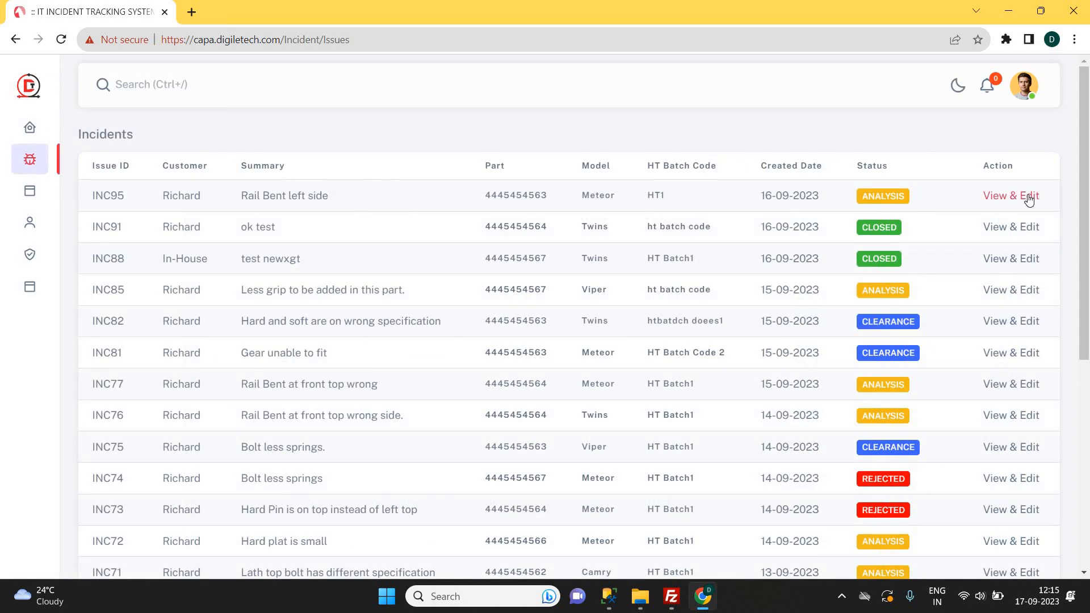
click(1029, 196)
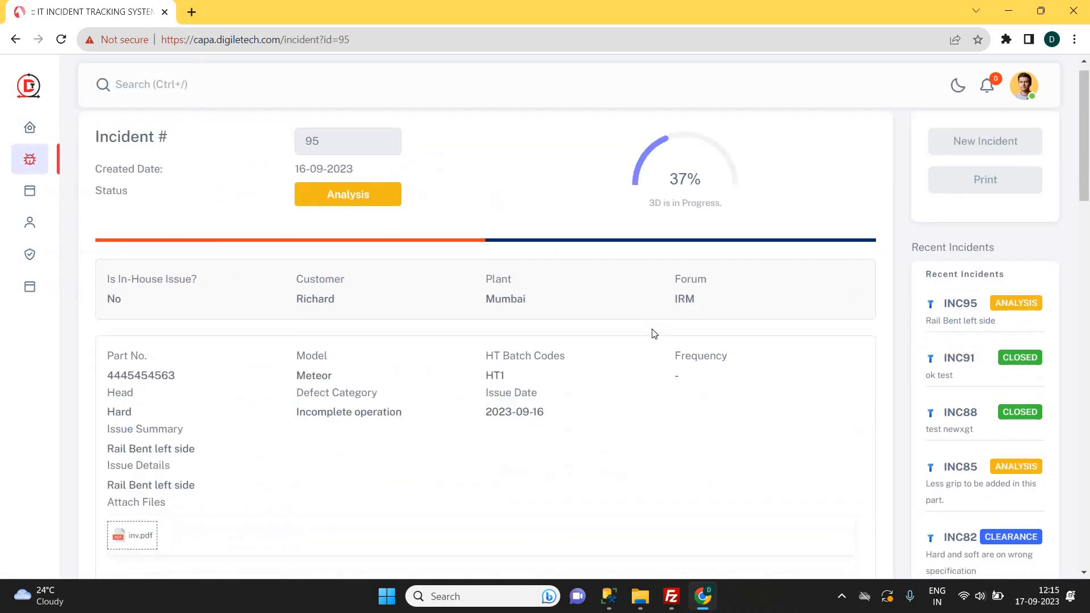
Give the first D3 containment row the remark 'this is done' and status Completed.
scroll(652, 334, down, 7)
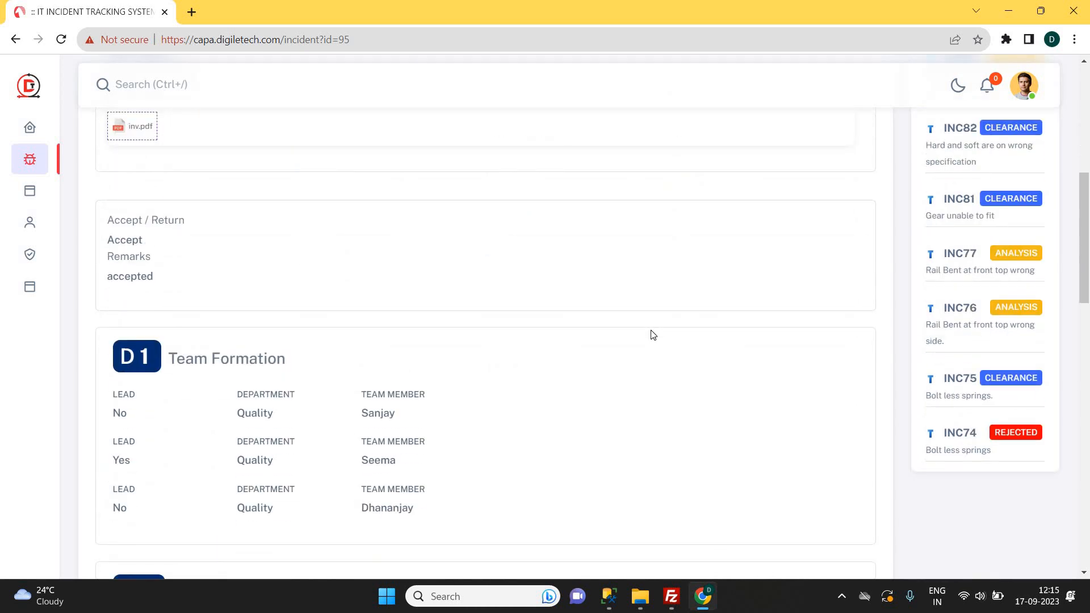
scroll(653, 335, down, 5)
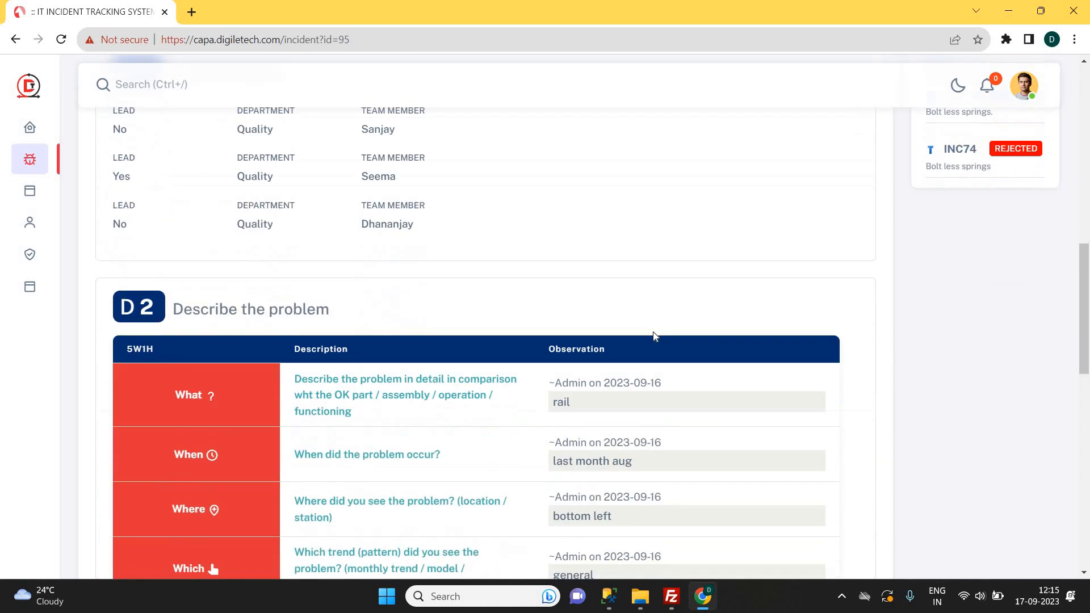
scroll(653, 335, down, 10)
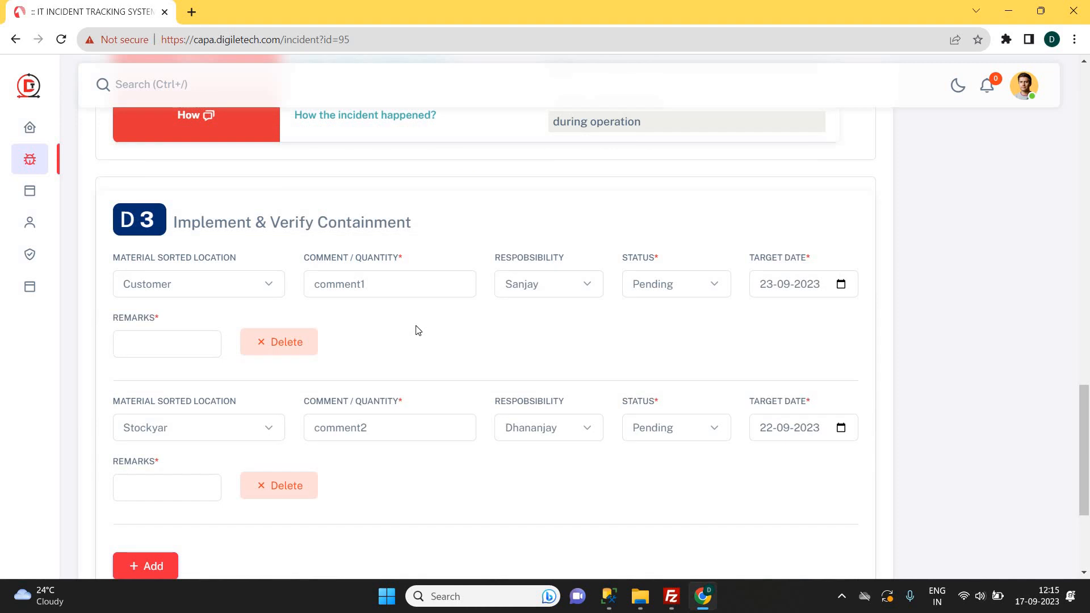
click(143, 341)
text(this is done)
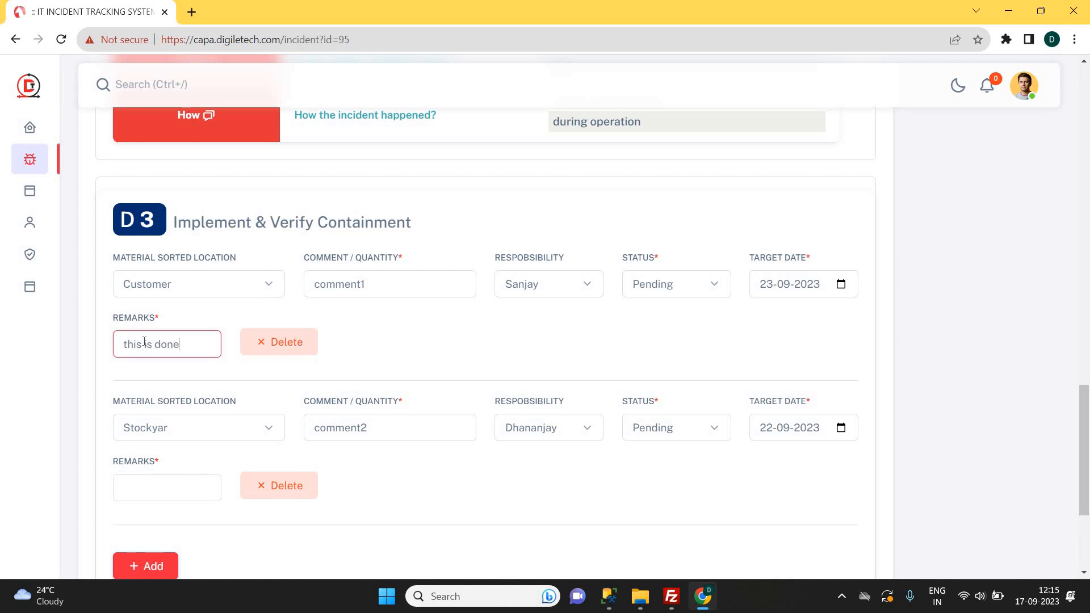
triple_click(144, 341)
click(649, 289)
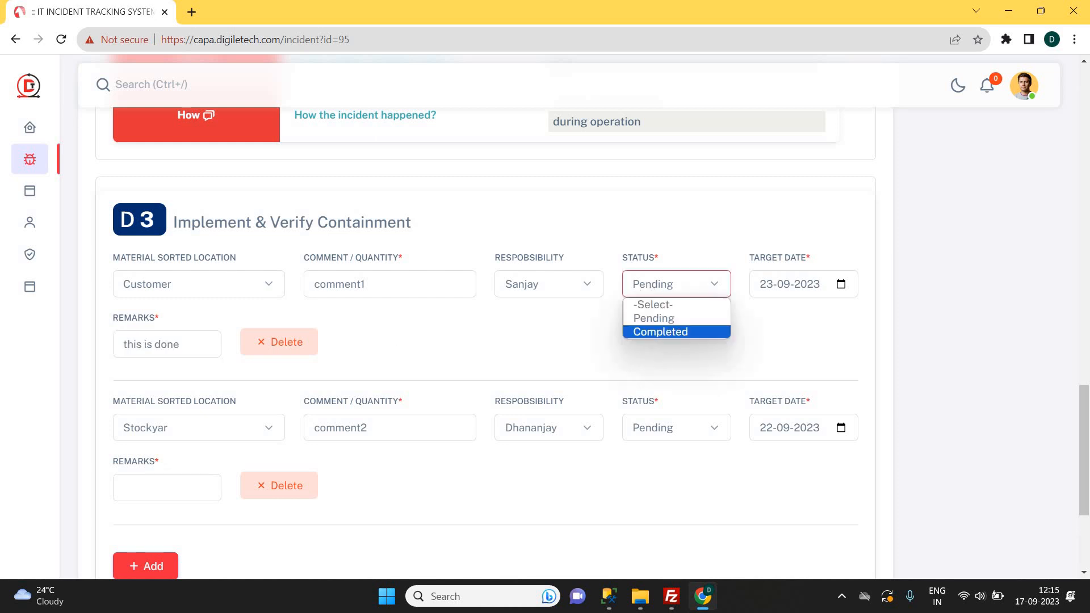
click(658, 333)
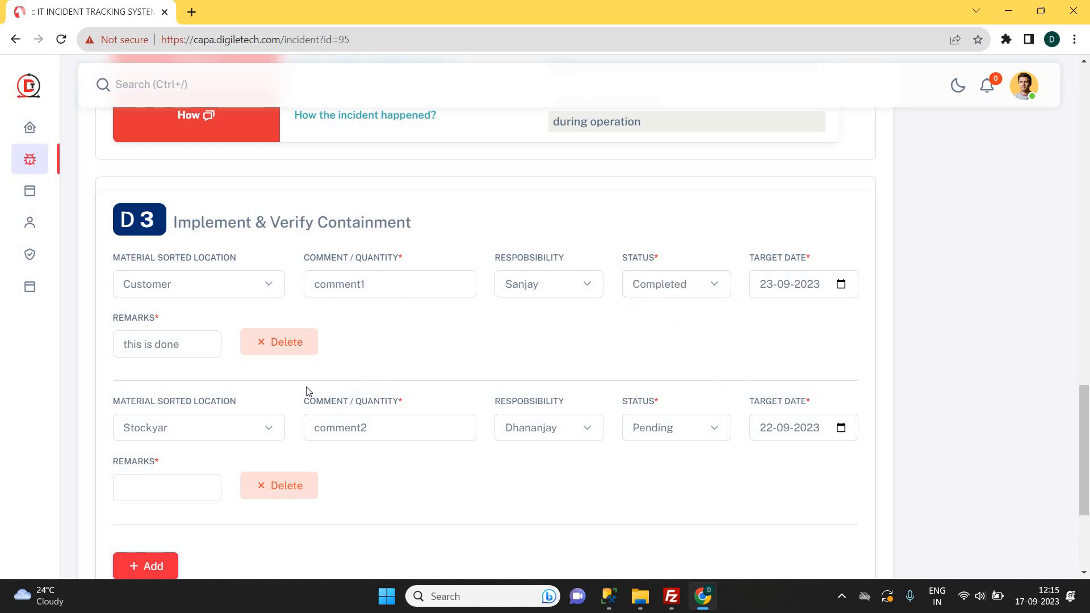
Mark the second containment row Completed with remark 'done' and submit D3.
click(665, 429)
click(668, 476)
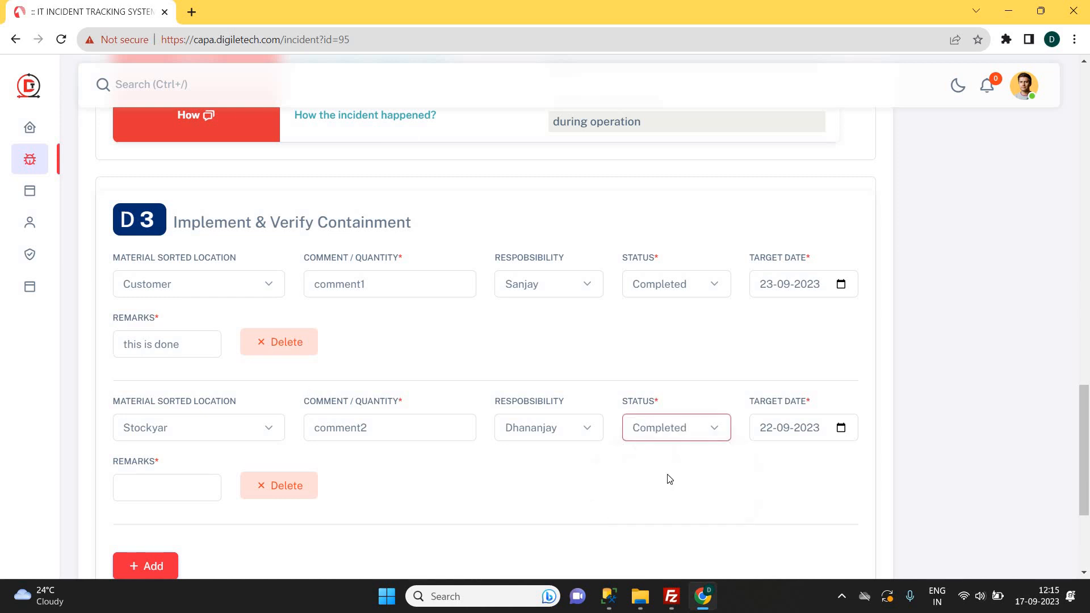
click(167, 486)
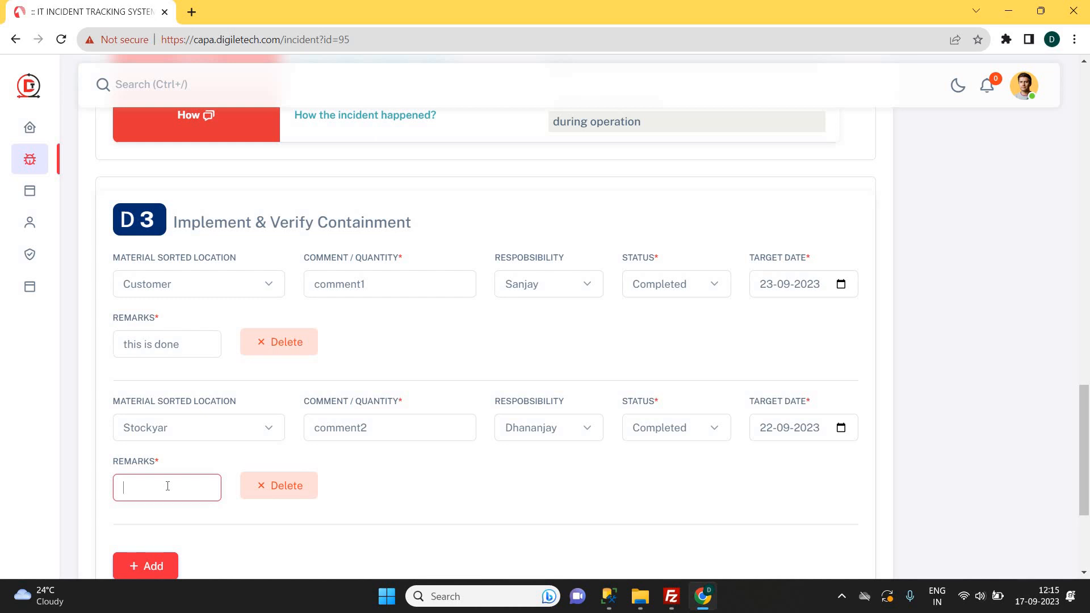
text(done)
click(685, 356)
scroll(632, 420, down, 1)
click(132, 550)
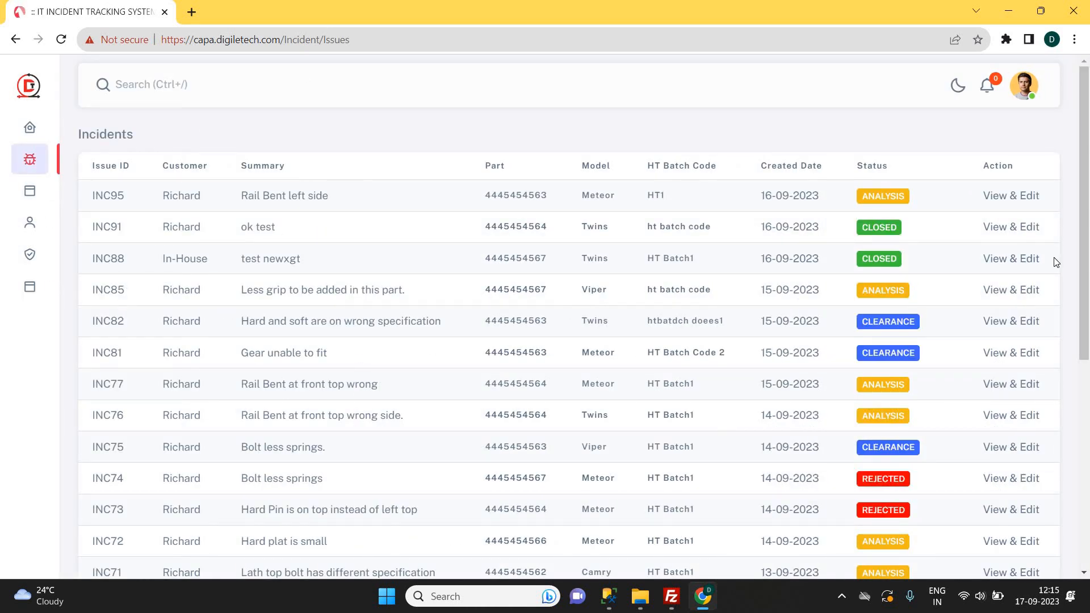
Reopen INC95, scroll to D4, and enter Why-1 as 'find cause 1'.
click(1006, 199)
scroll(448, 295, down, 8)
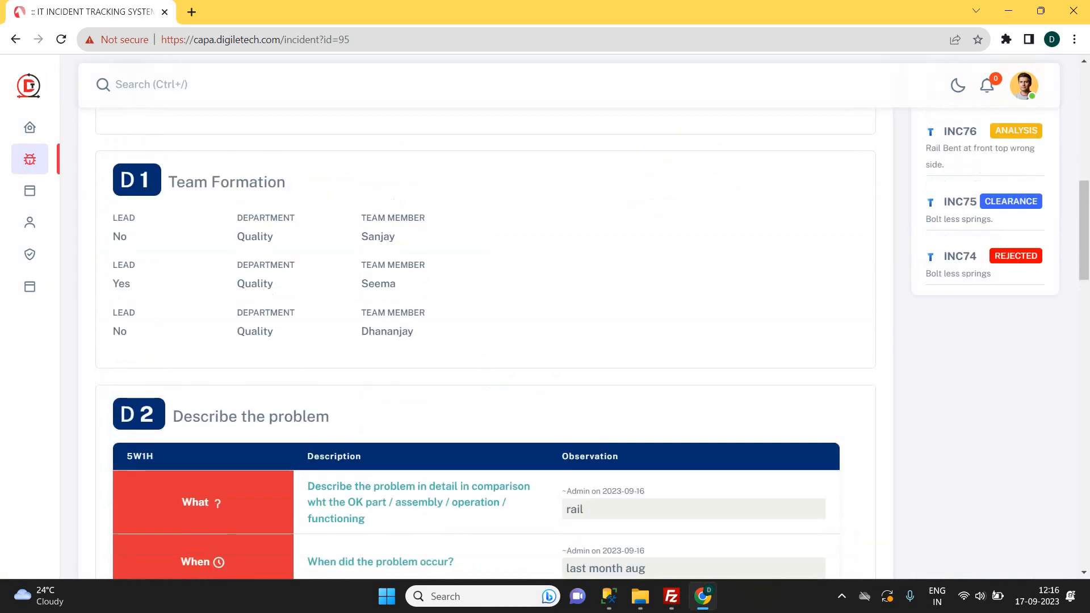
scroll(450, 300, down, 15)
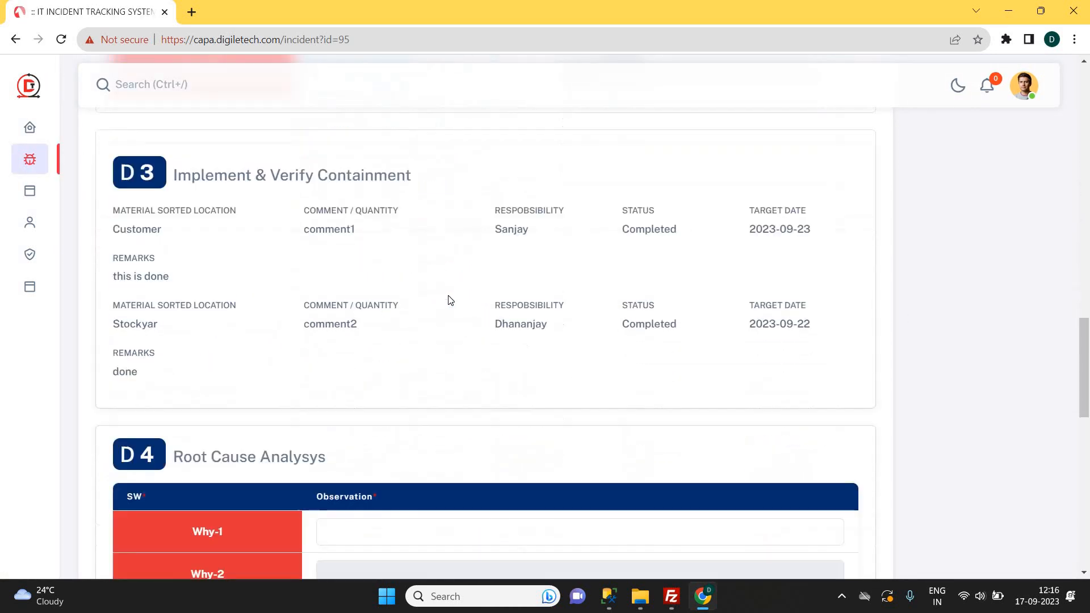
scroll(451, 300, up, 3)
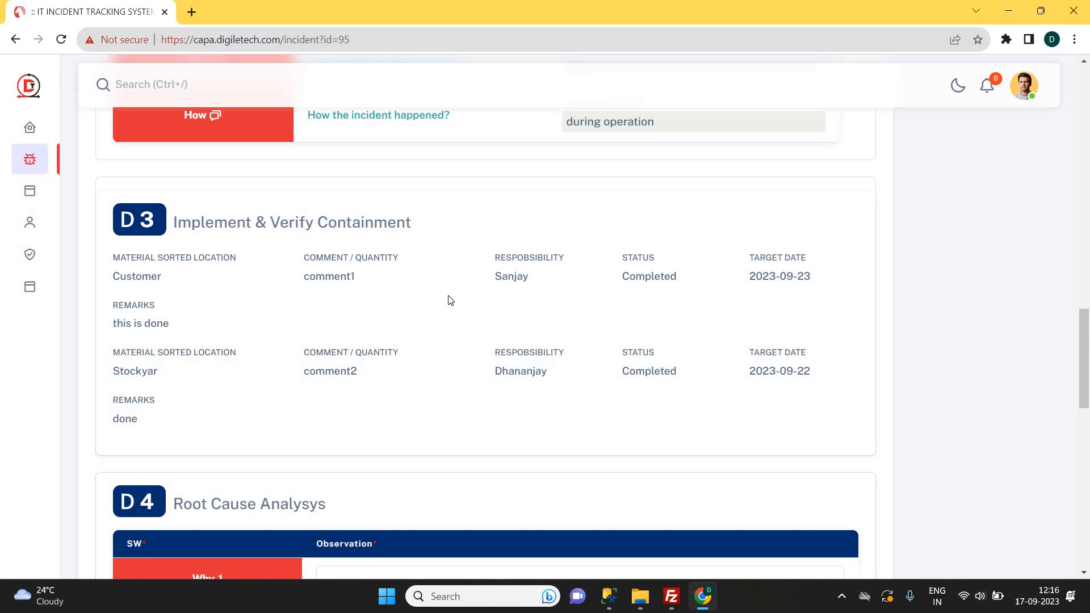
scroll(450, 300, down, 5)
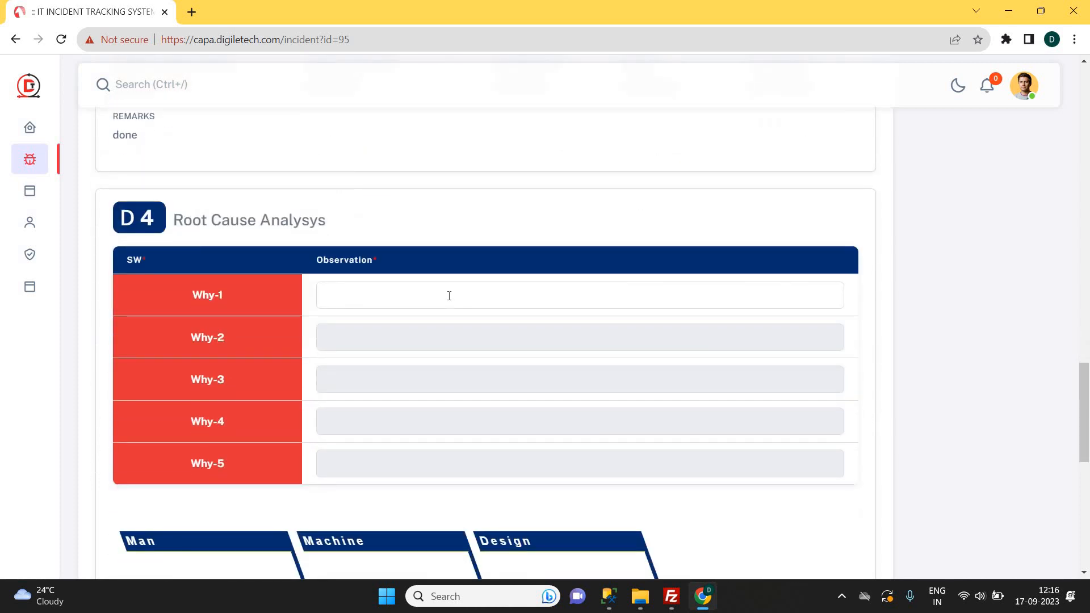
click(449, 295)
scroll(450, 295, down, 1)
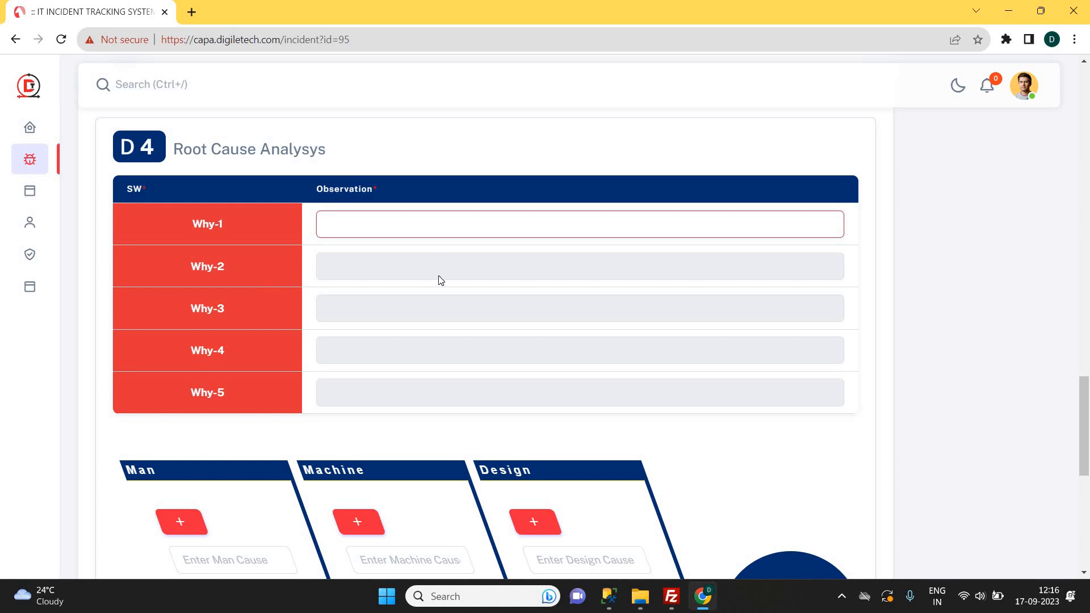
click(407, 299)
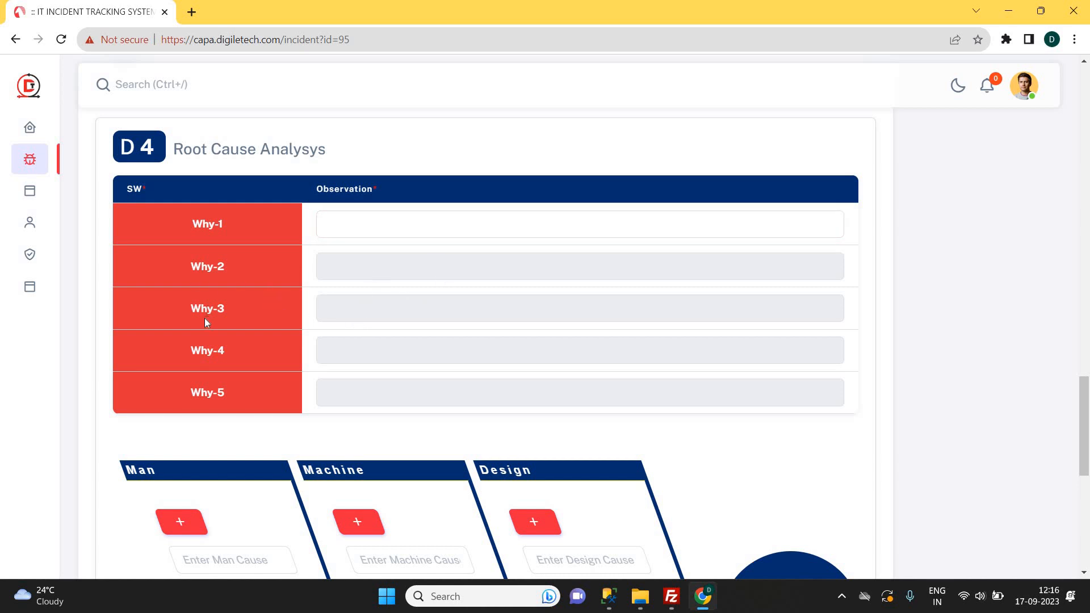
click(344, 225)
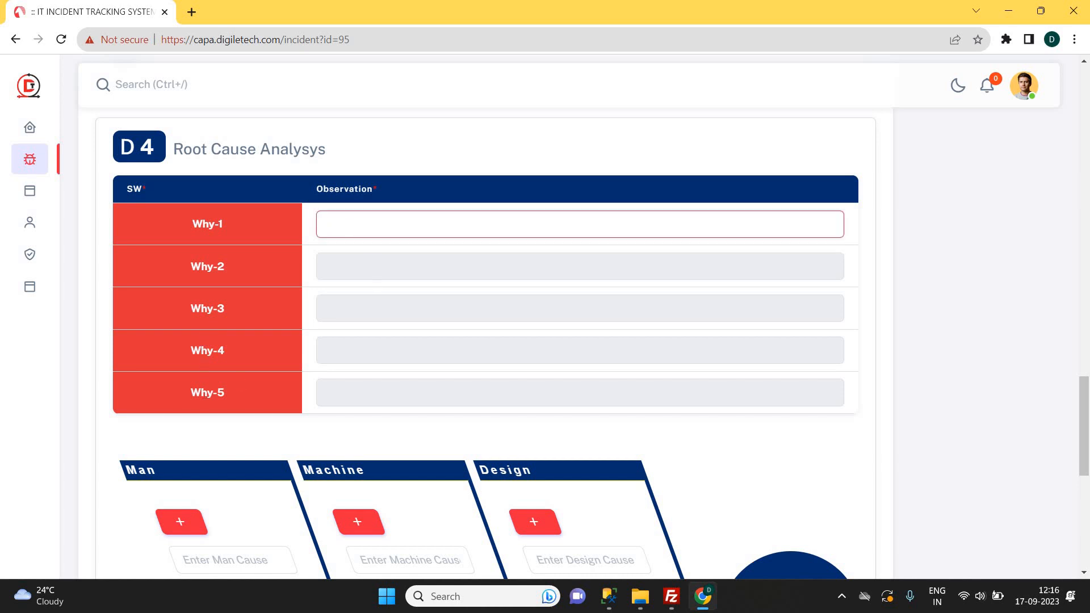
text(find cause 1)
key(ctrl+a)
key(ctrl+c)
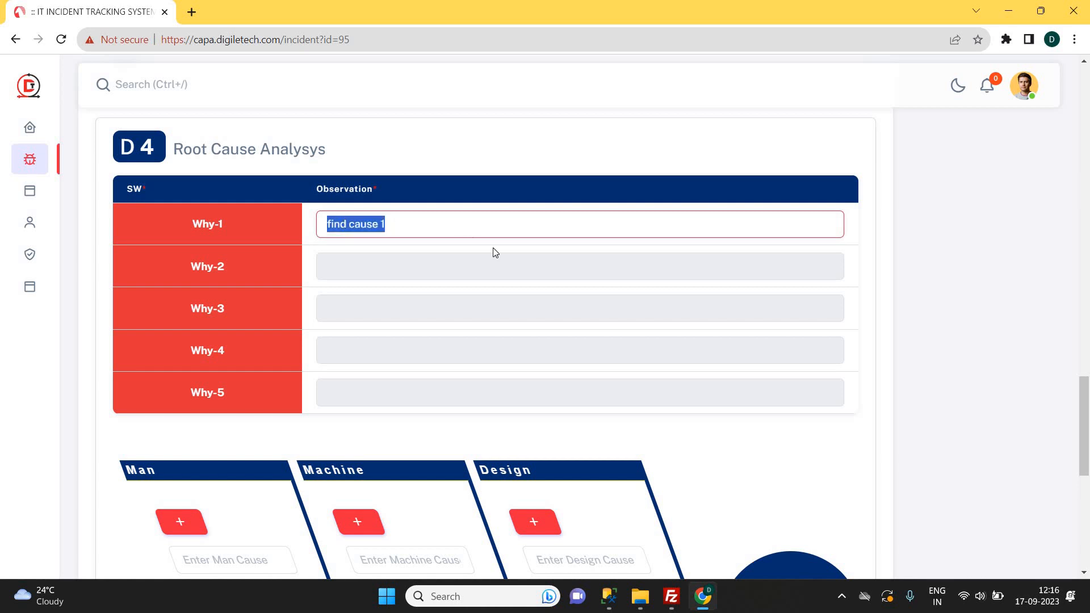
Fill Why-2 with 'find cause 2' and Why-3 with 'find cause 5'.
click(437, 260)
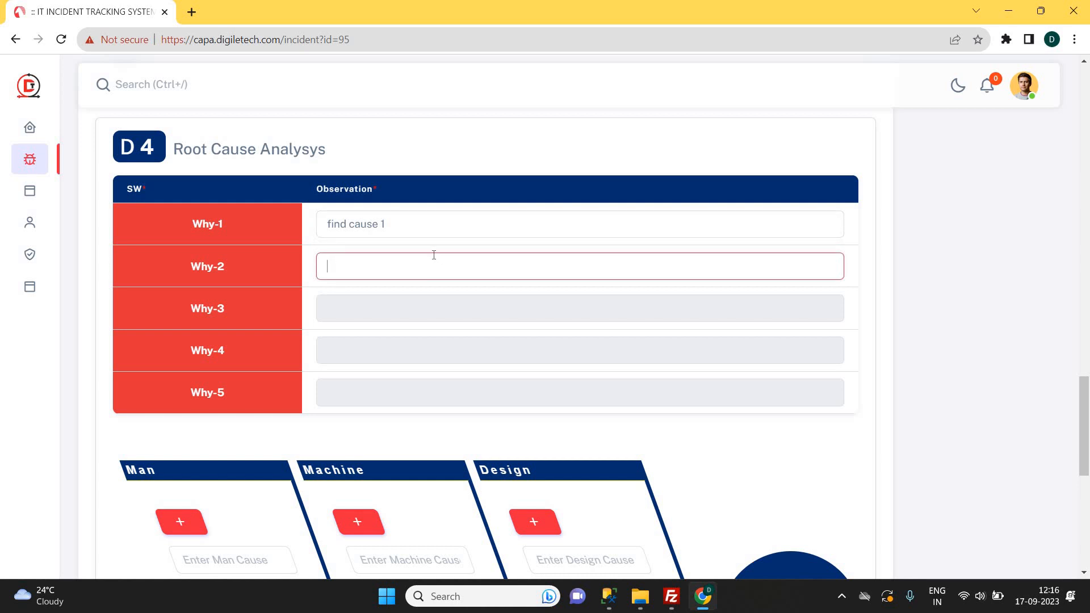
key(ctrl+v)
key(BackSpace)
text(2)
click(432, 311)
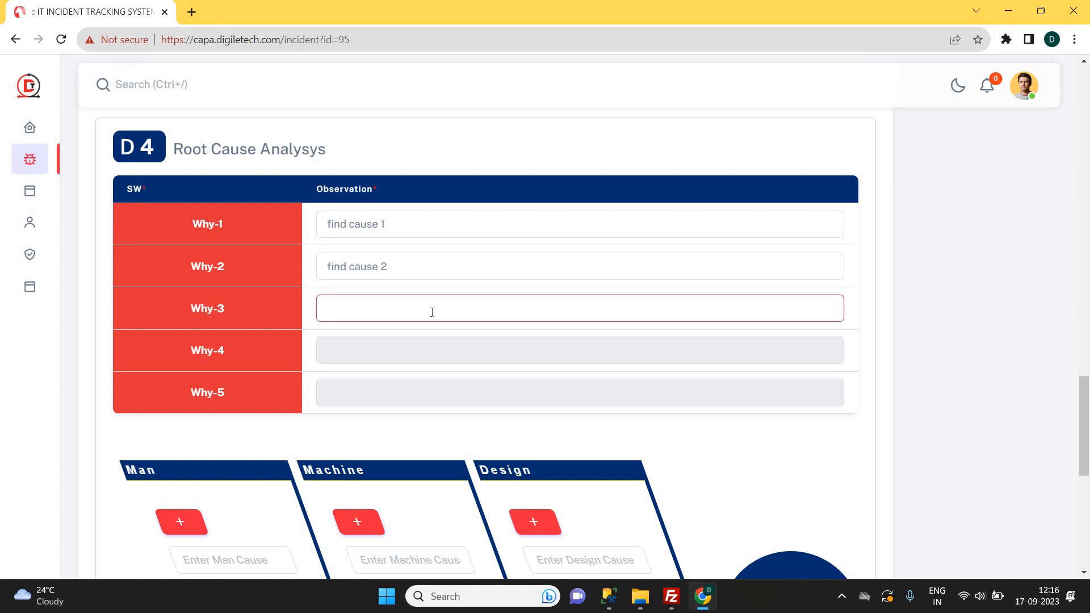
key(ctrl+v)
text(5)
click(862, 282)
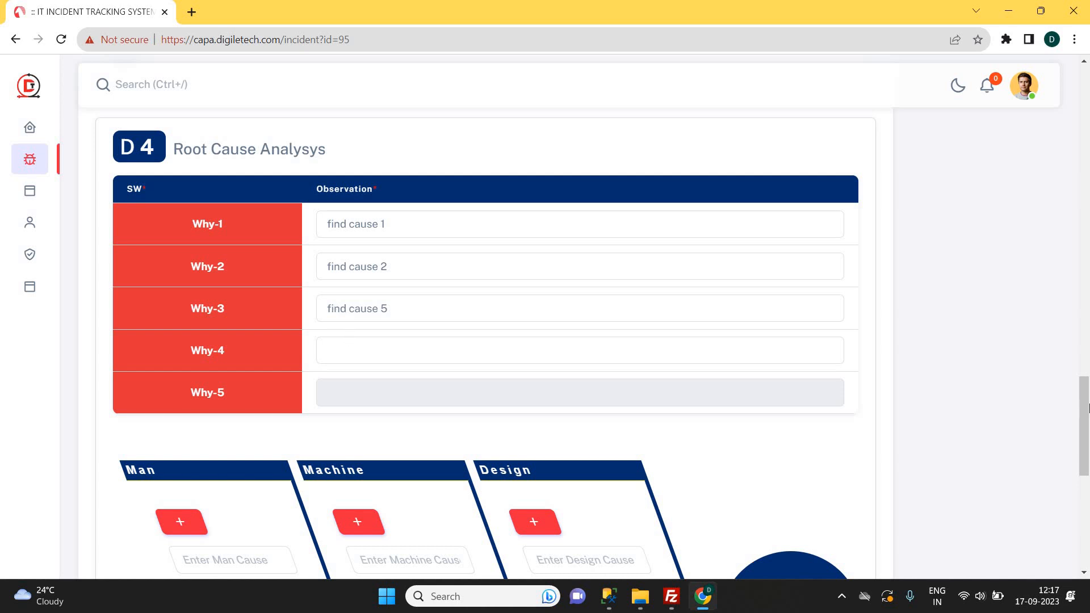
drag(1082, 396, 1083, 458)
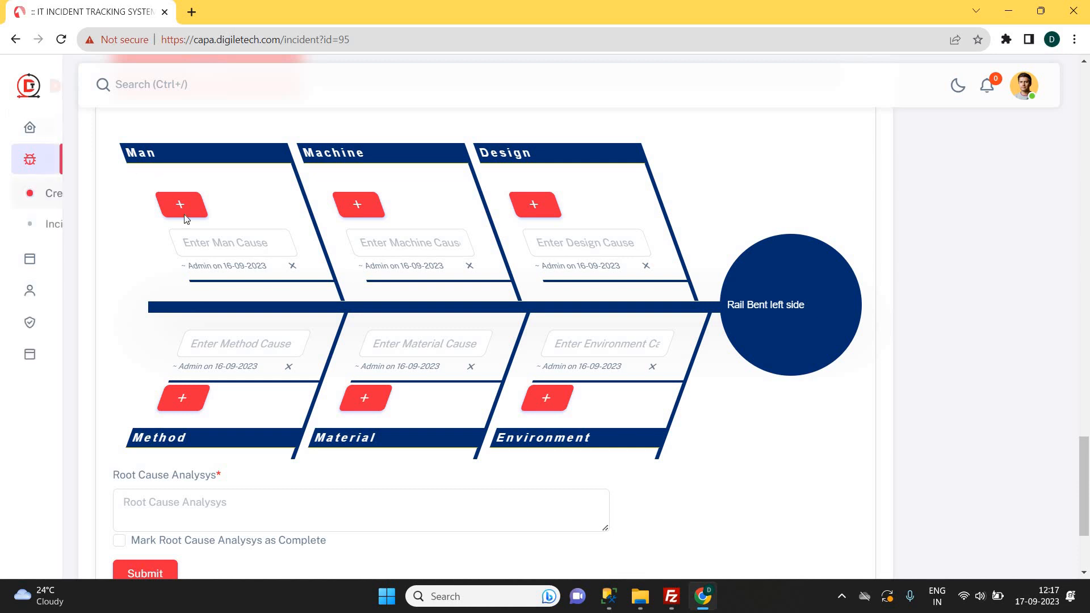
Add fishbone causes: Man 'unskilled person' and Machine 'machine 1 is reason'.
click(244, 242)
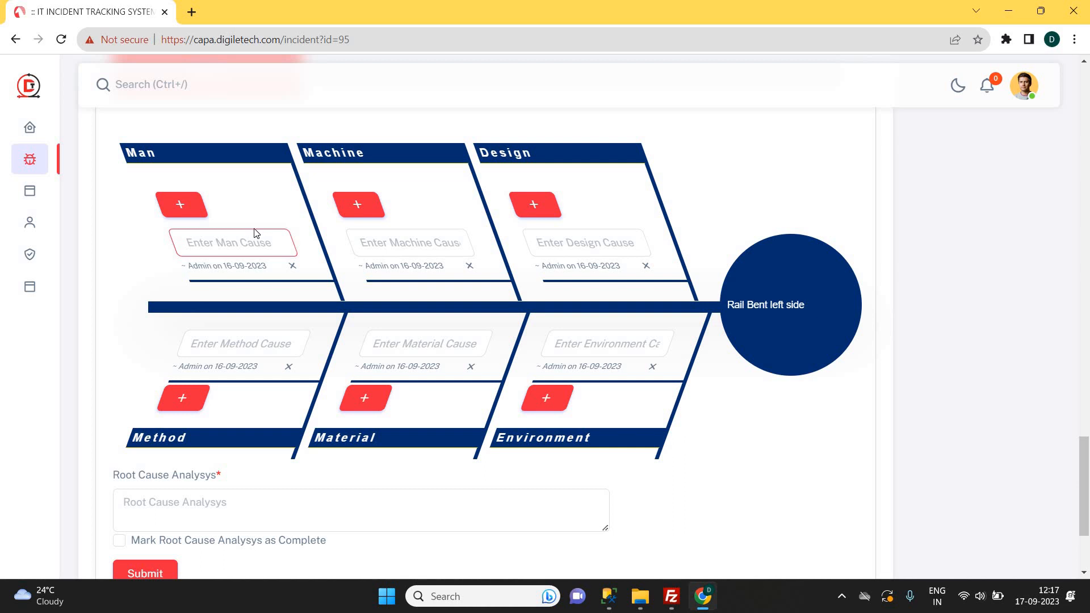
text(unskilled persion)
key(BackSpace)
key(BackSpace)
text(on)
click(258, 212)
click(384, 237)
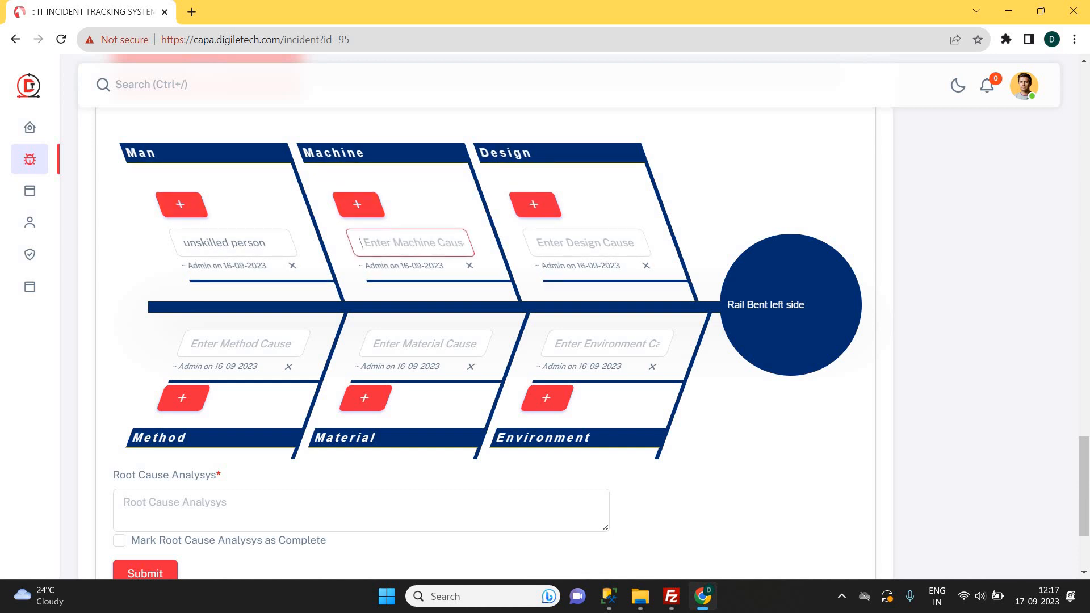
text(mache)
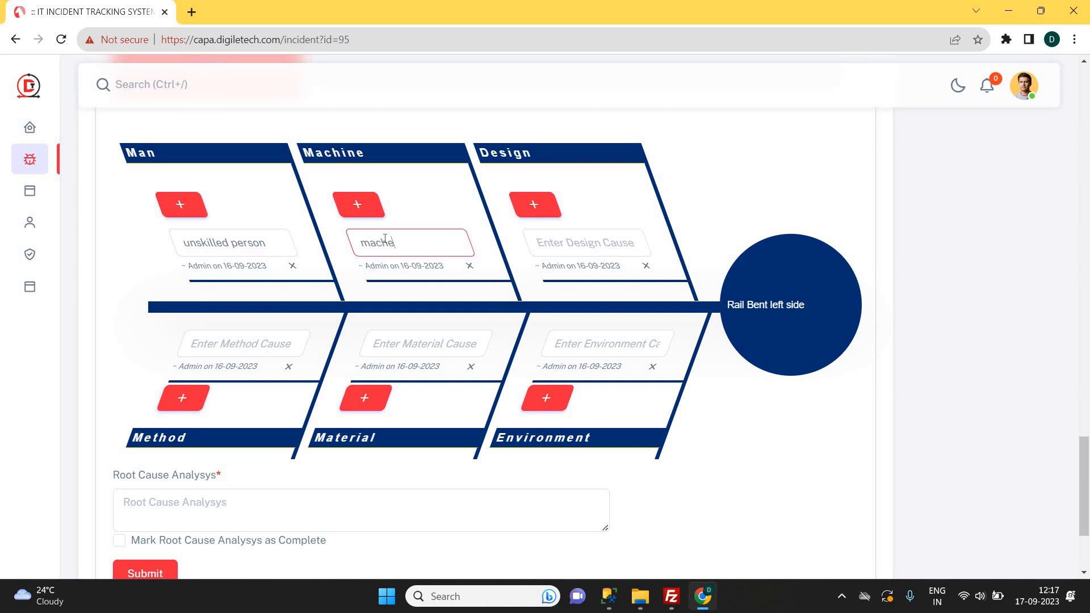
key(BackSpace)
text(ine 1 is reason)
key(ctrl+a)
key(ctrl+c)
click(414, 211)
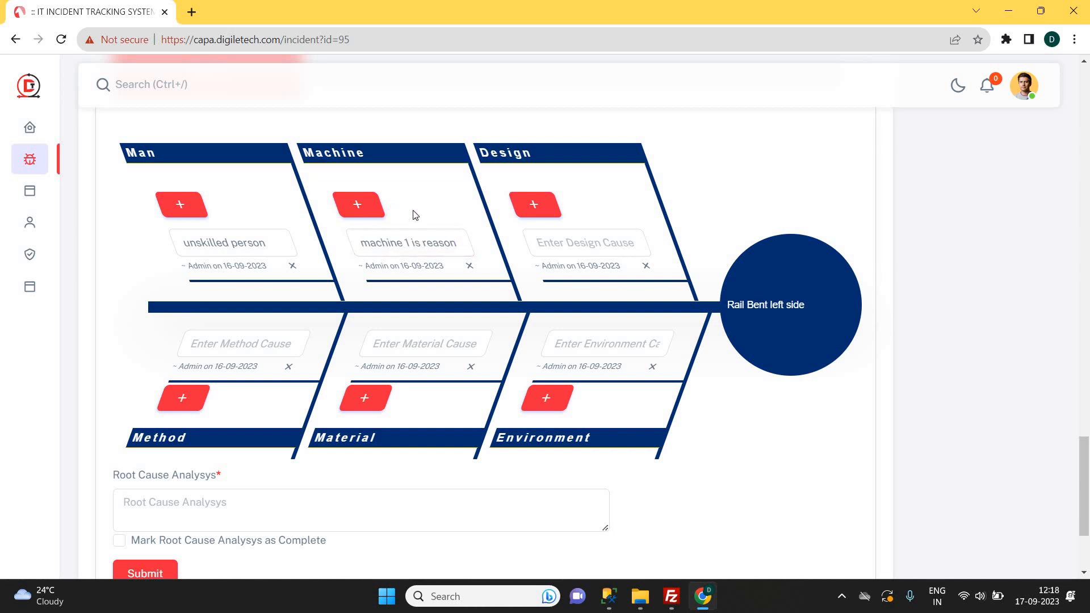
Add a second Machine cause 'machine 2 is reason' and an Environment cause 'high temp'.
click(368, 207)
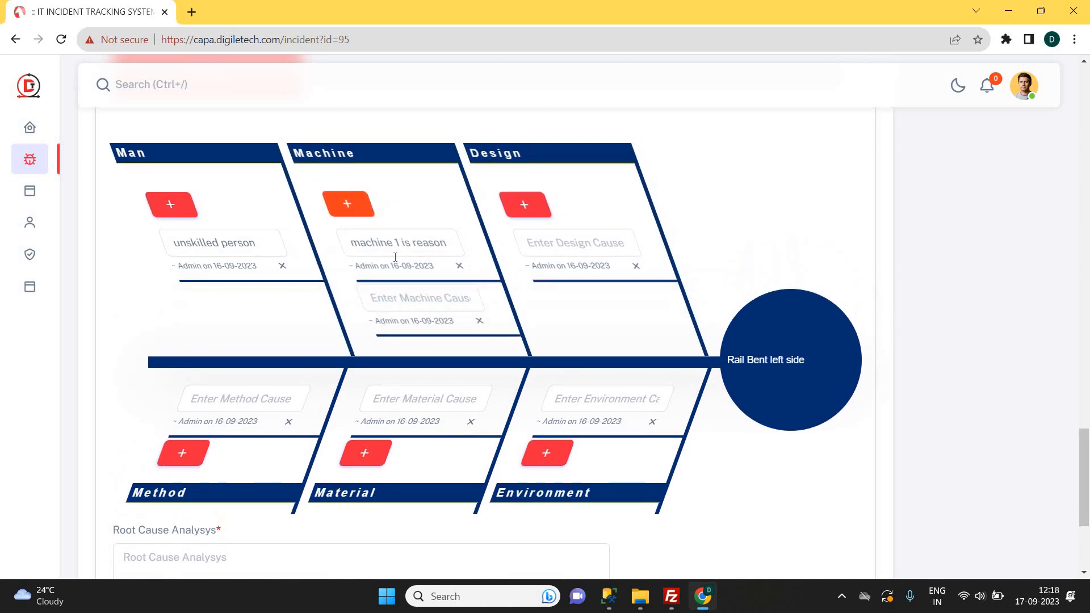
click(404, 299)
key(ctrl+v)
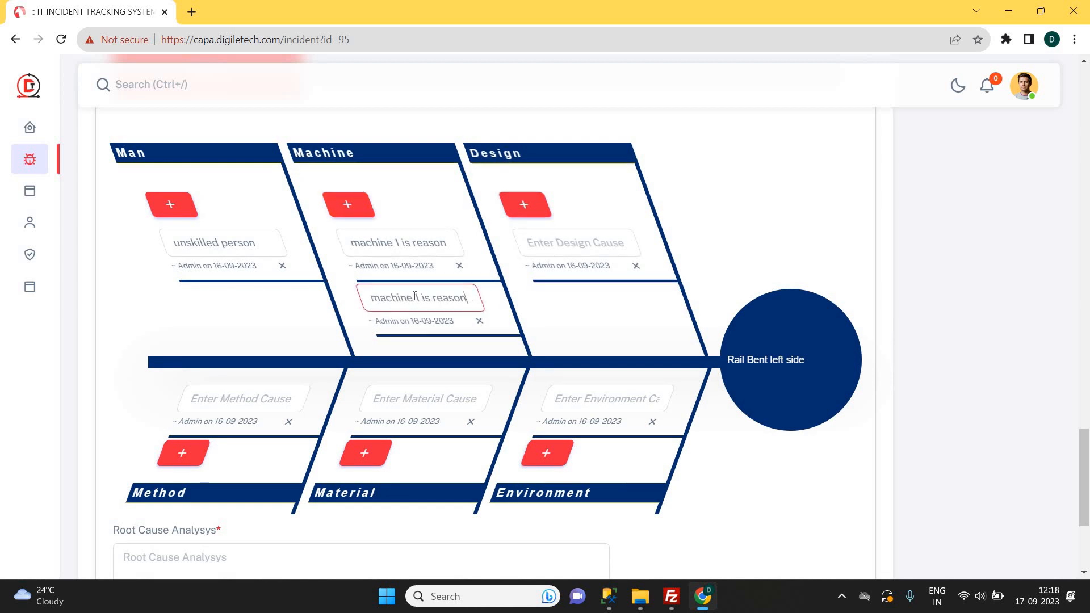
double_click(419, 297)
text(2)
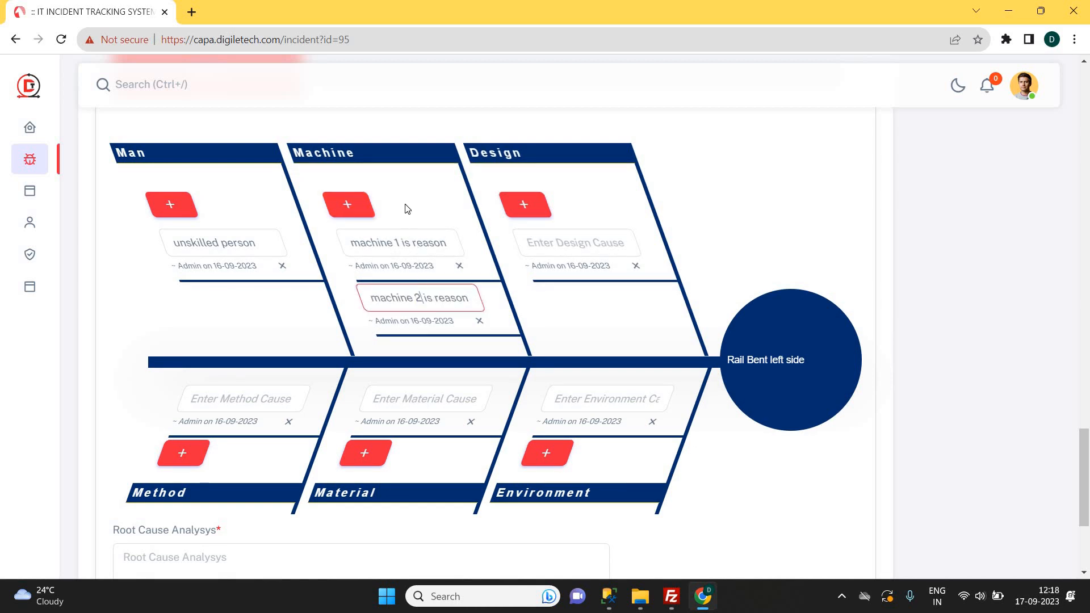
click(407, 208)
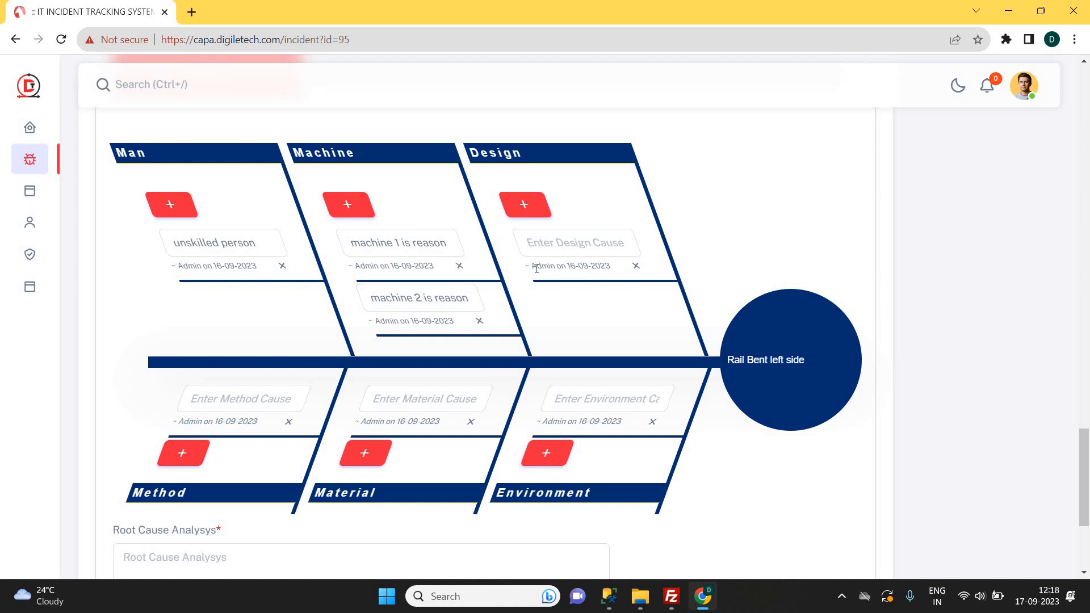
scroll(559, 316, down, 1)
scroll(557, 318, up, 1)
click(582, 404)
text(hi)
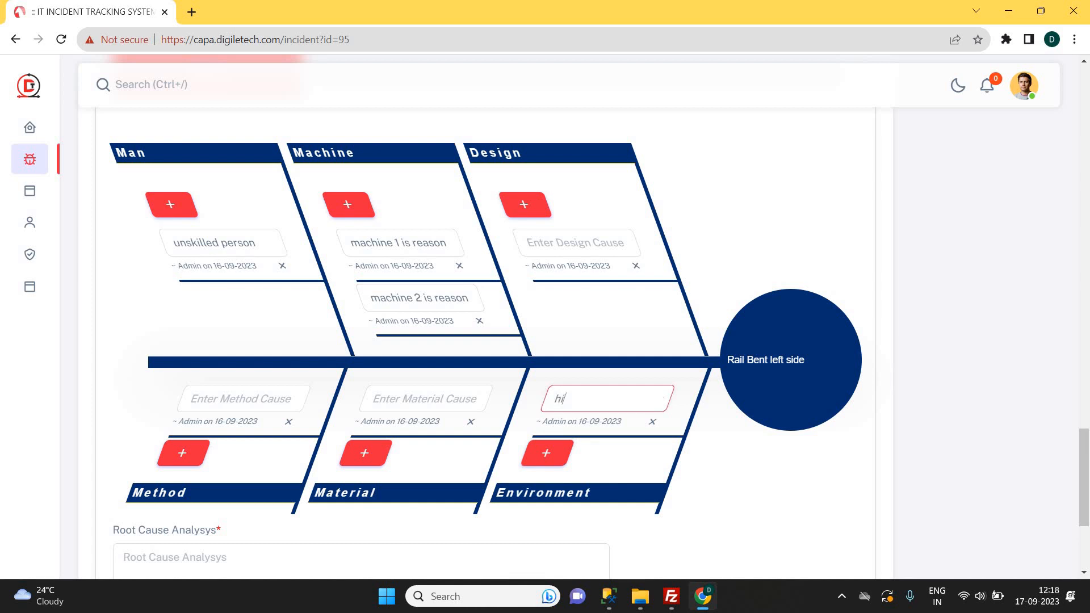
text(gh tempe)
click(435, 435)
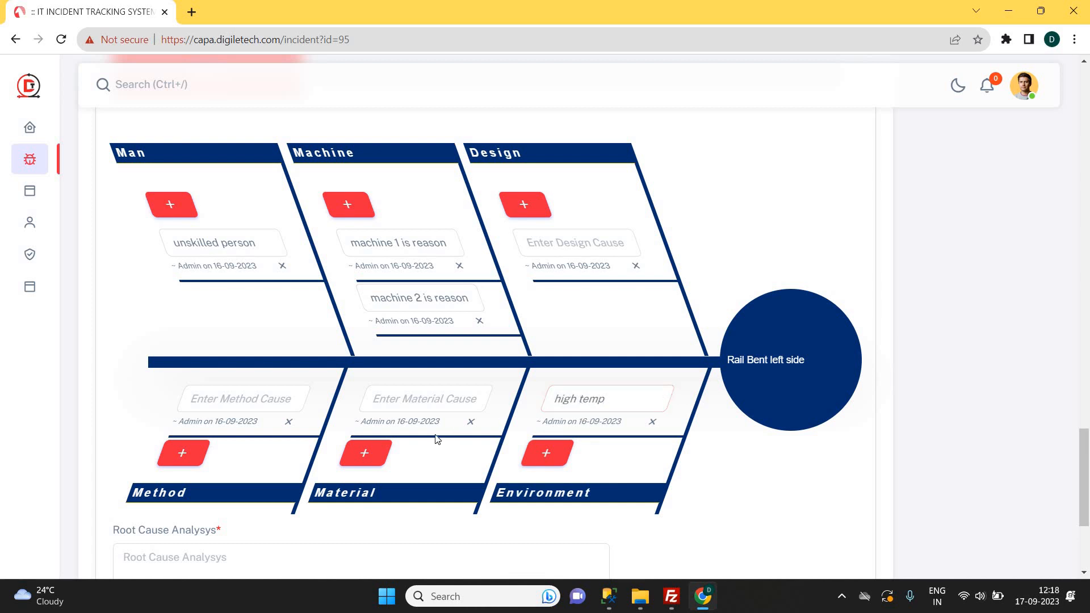
click(372, 457)
Add the Method cause 'old method folloed' and delete the extra empty Method row.
click(223, 392)
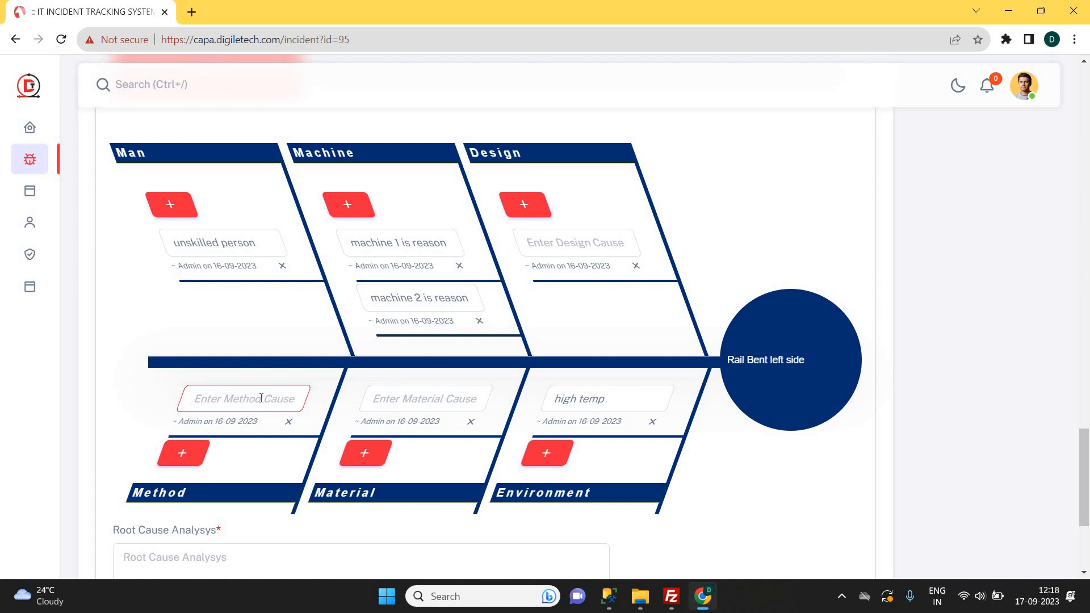
text(old method folloed)
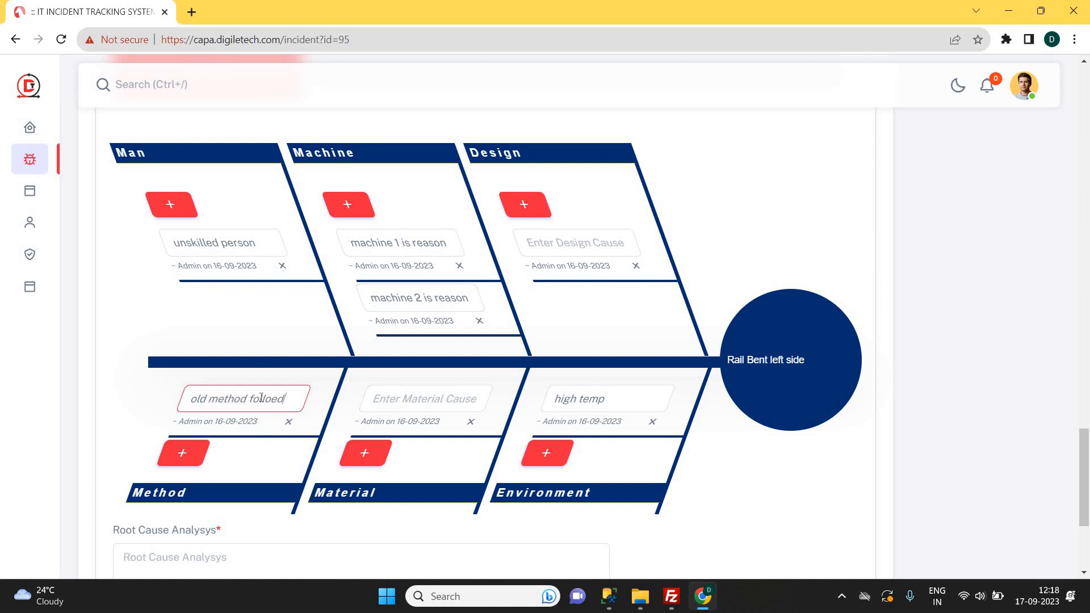
click(155, 424)
scroll(155, 424, down, 1)
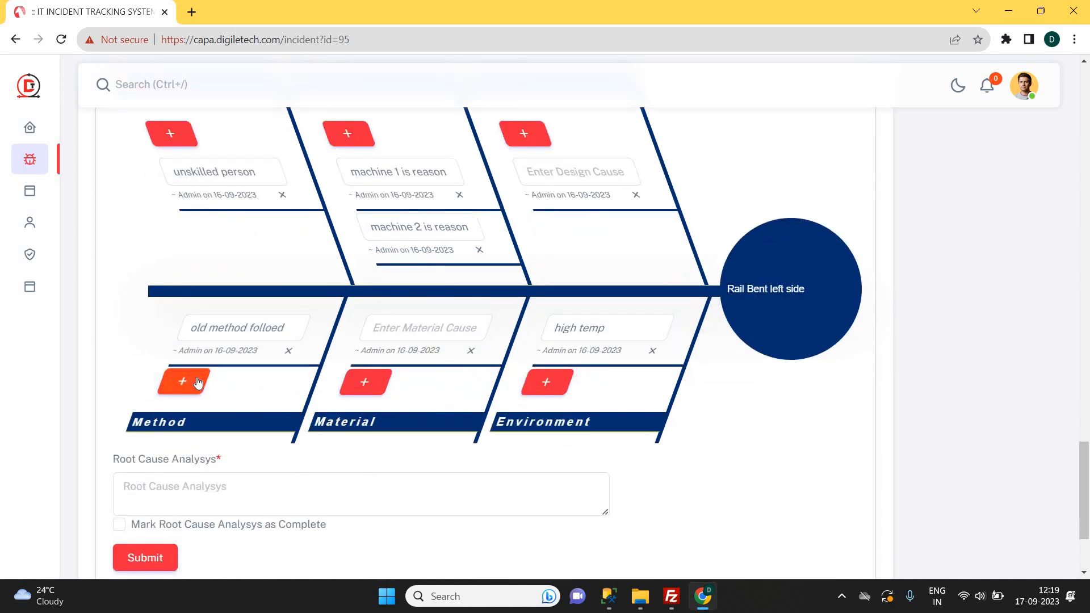
click(198, 383)
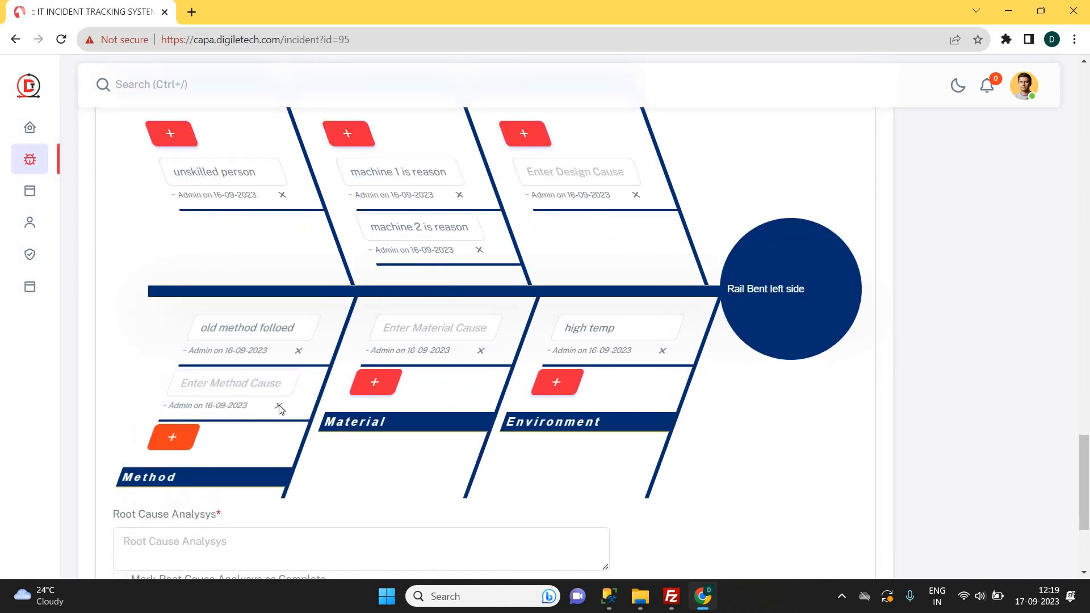
click(279, 408)
key(Return)
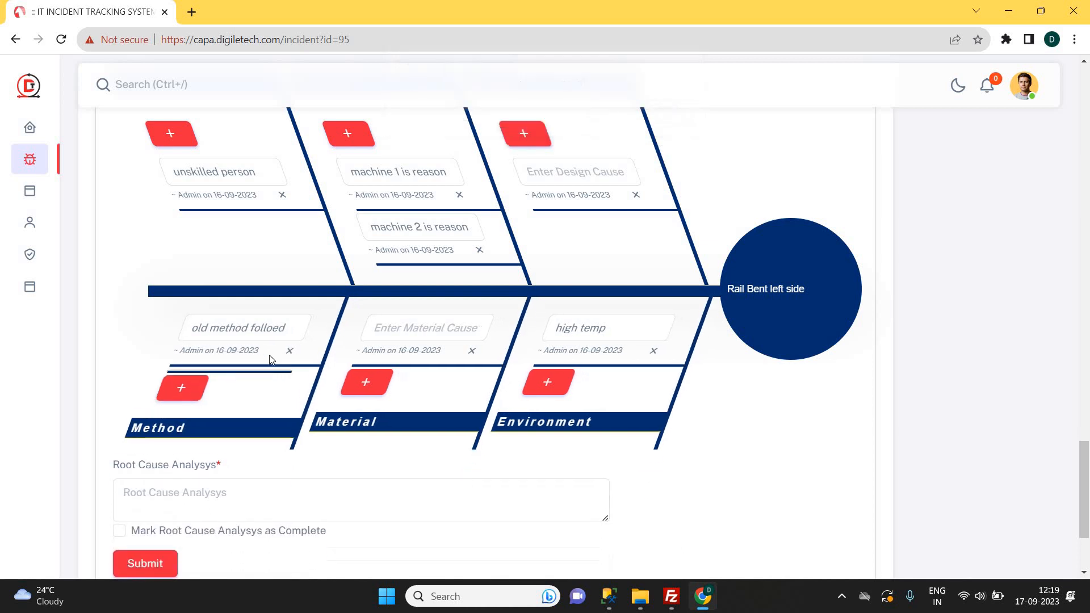
Submit the fishbone causes and reopen INC95 from the Incidents list.
scroll(290, 282, up, 1)
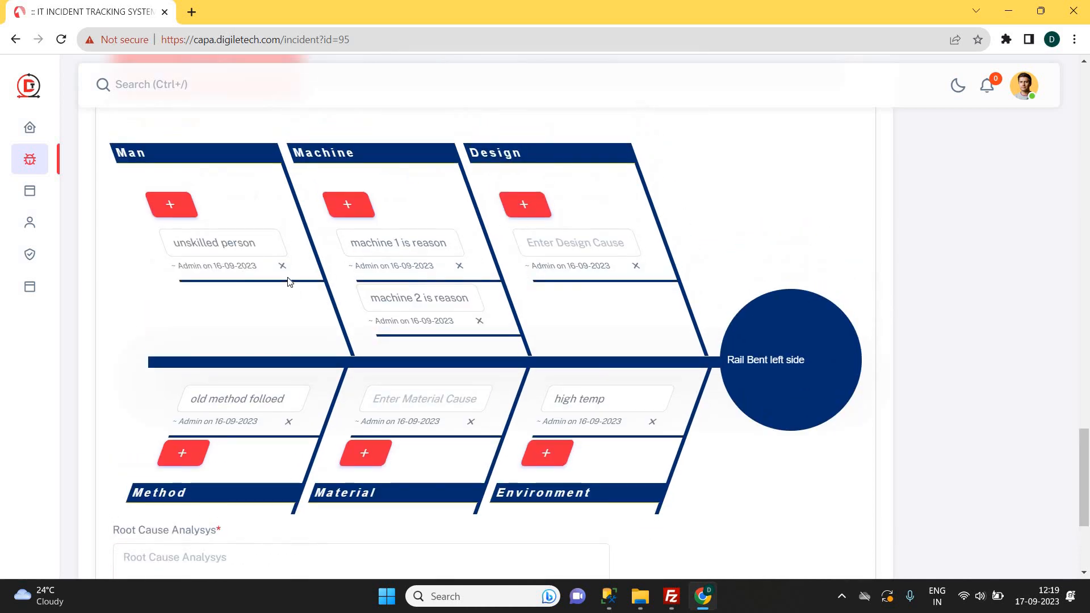
scroll(278, 304, down, 1)
scroll(224, 404, down, 2)
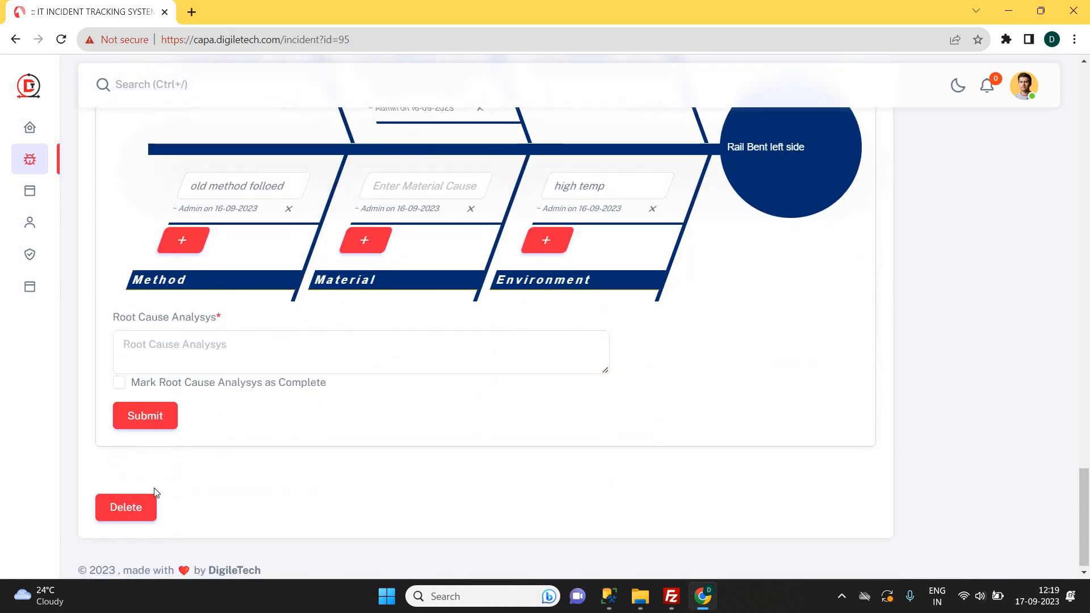
click(145, 419)
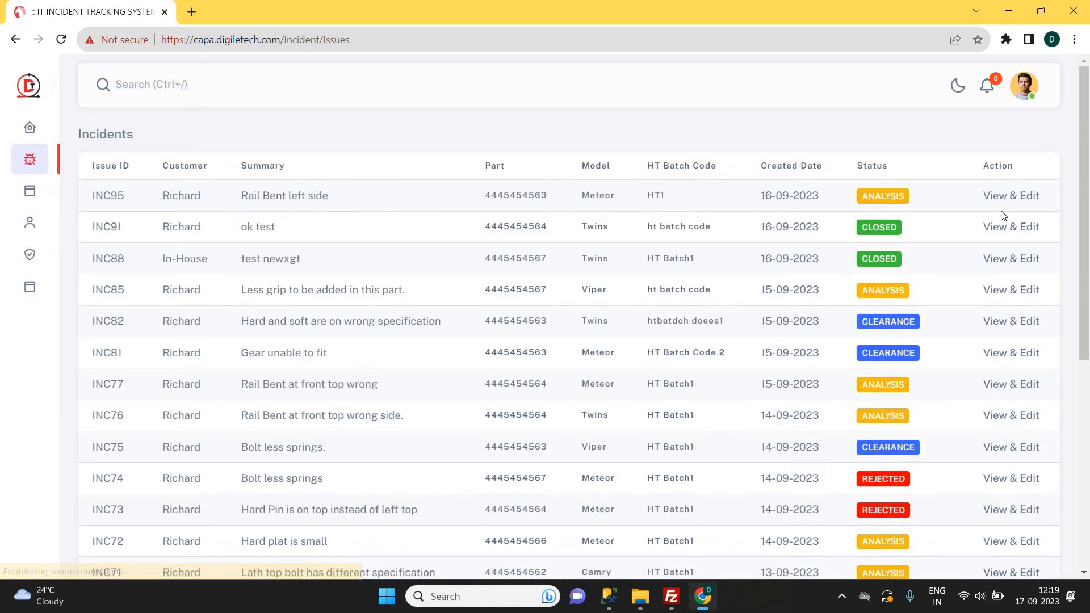
click(1031, 199)
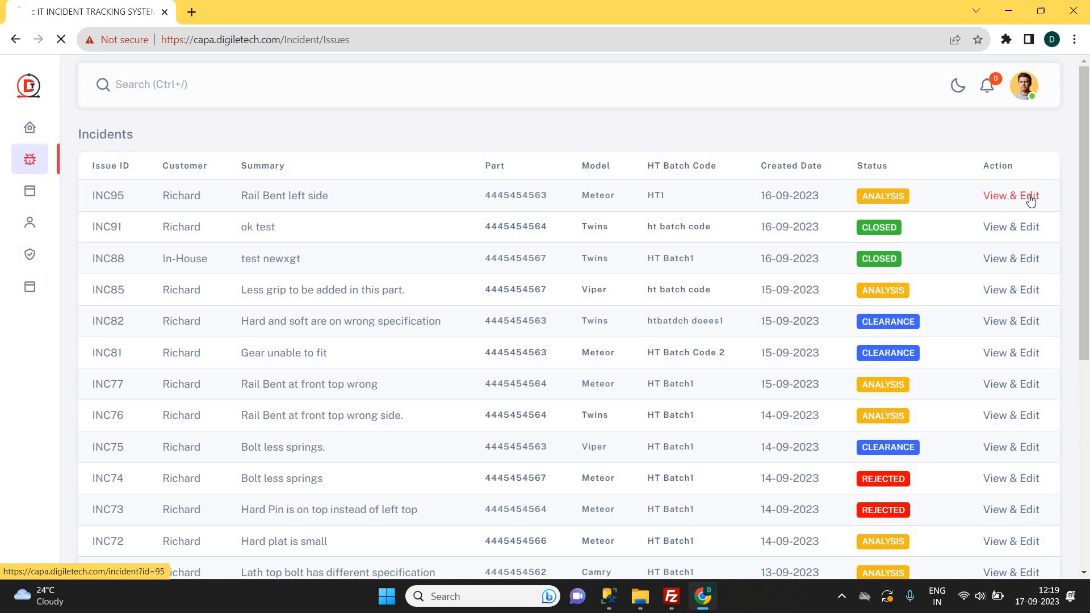
scroll(487, 354, down, 15)
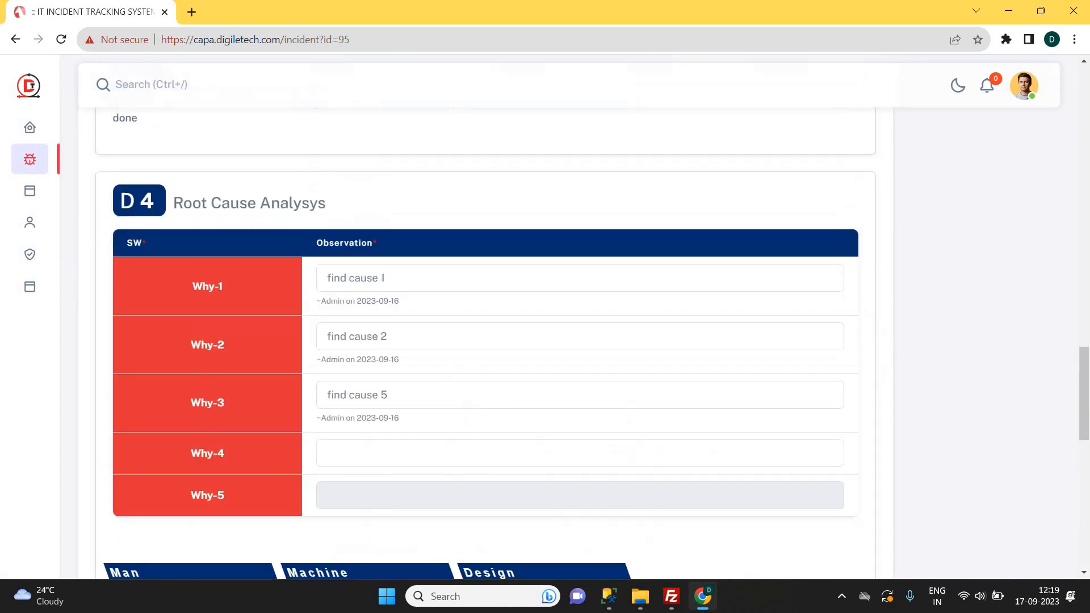
scroll(212, 253, up, 1)
Mark INC95's root cause analysis complete with summary 'completed - found the resson' and submit it.
double_click(220, 220)
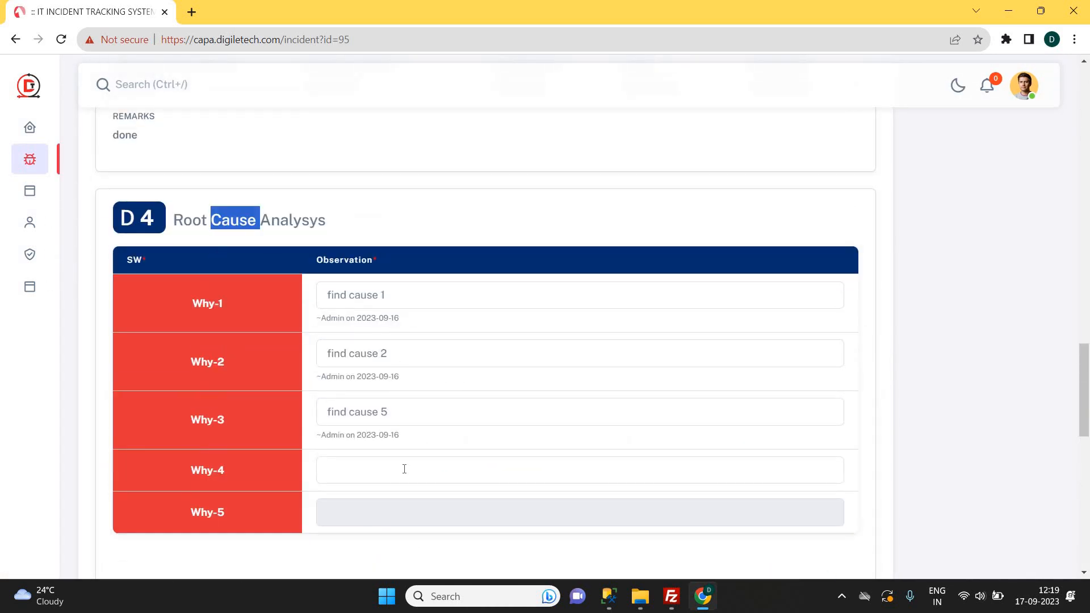
scroll(385, 448, down, 1)
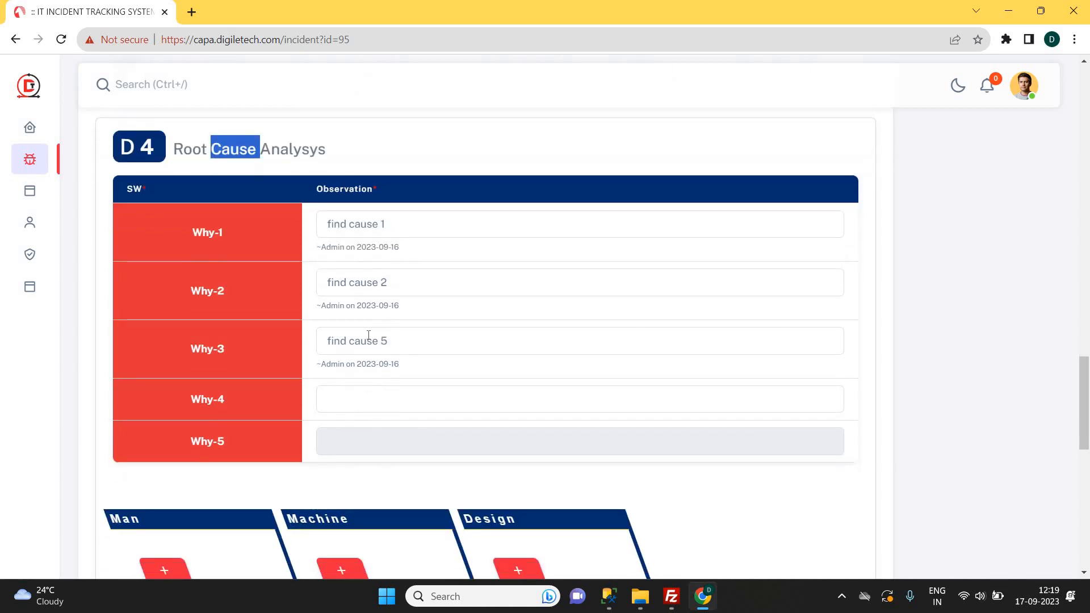
scroll(380, 344, down, 2)
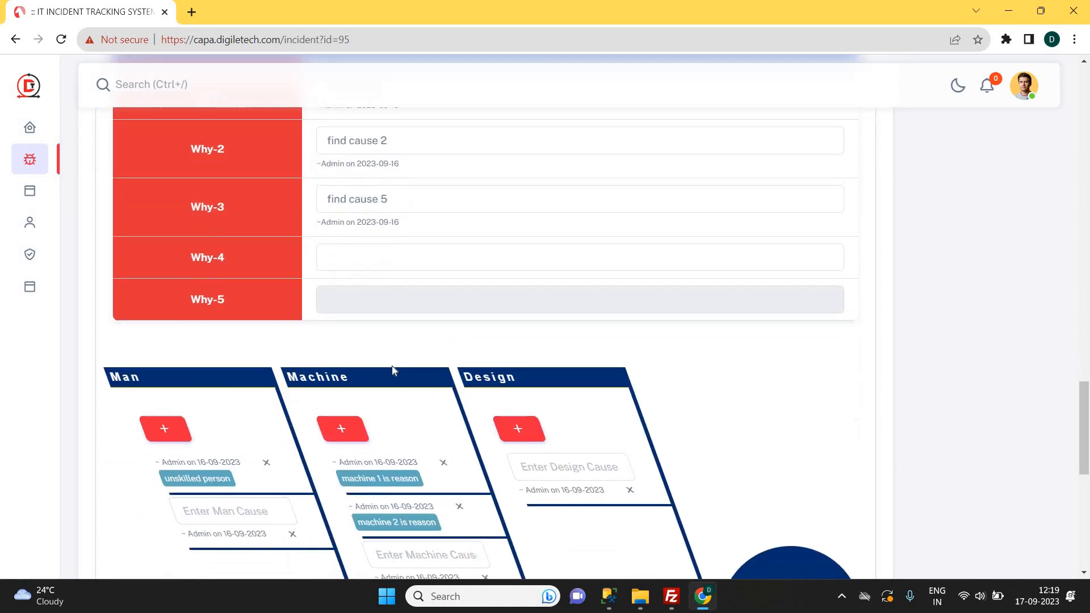
scroll(404, 384, down, 5)
scroll(404, 384, down, 1)
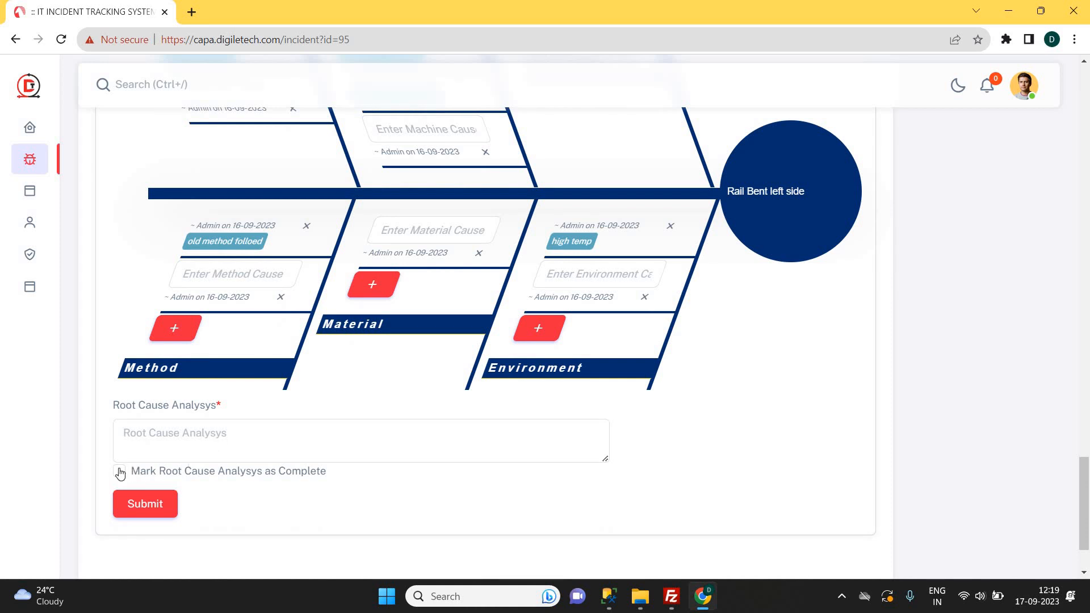
click(202, 463)
click(190, 431)
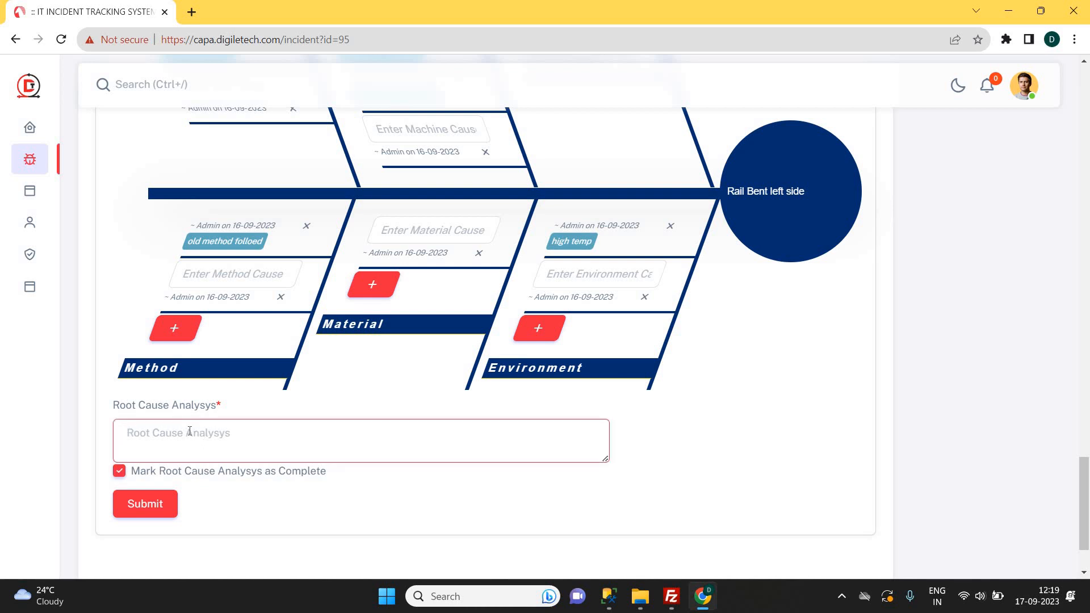
text(completed - found the )
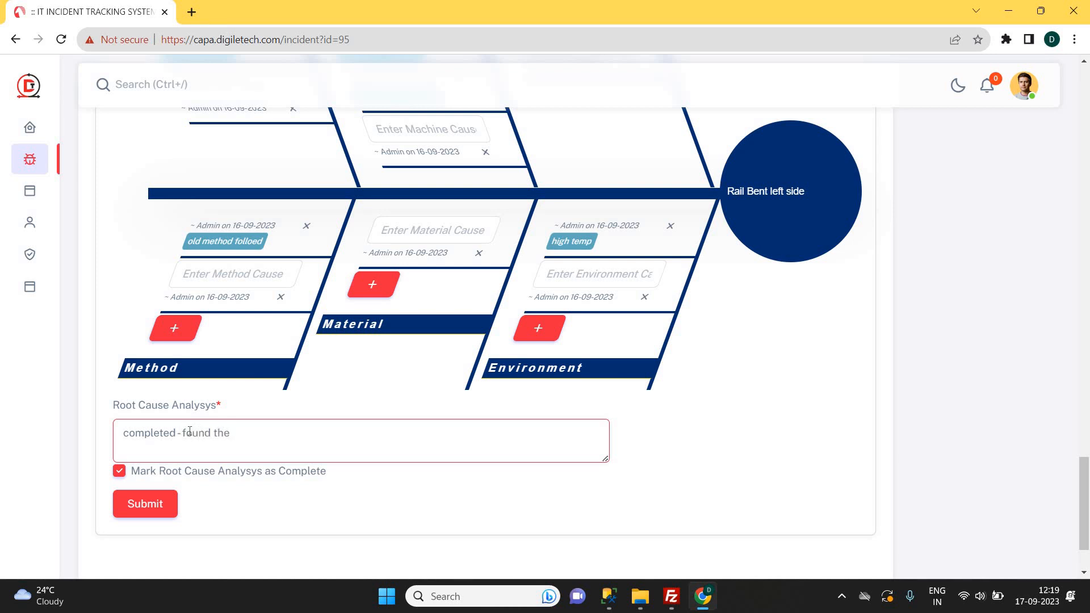
text(res)
text(son)
click(146, 500)
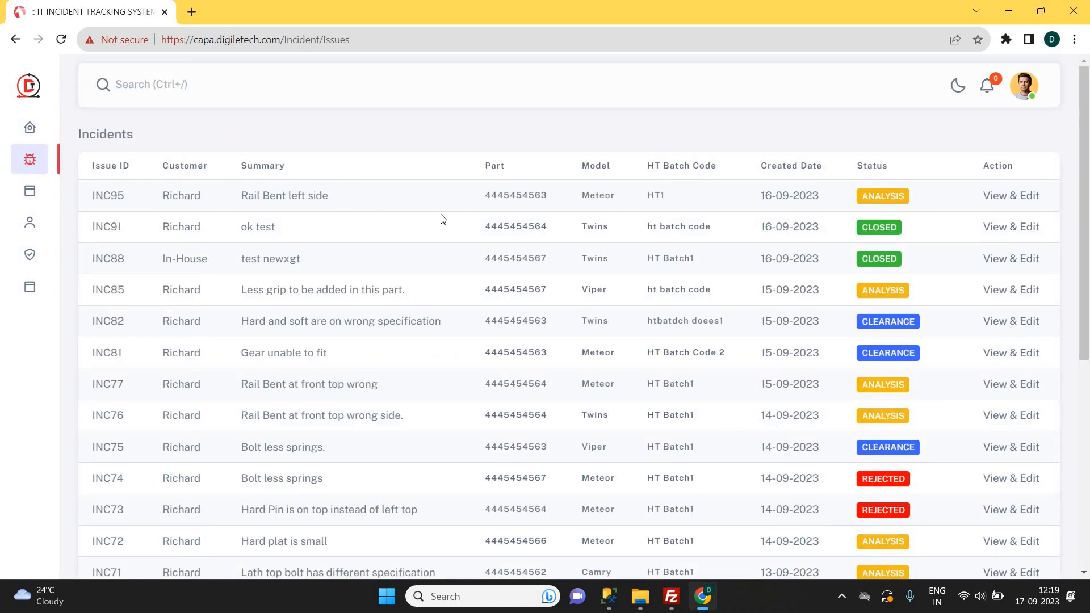
click(1005, 203)
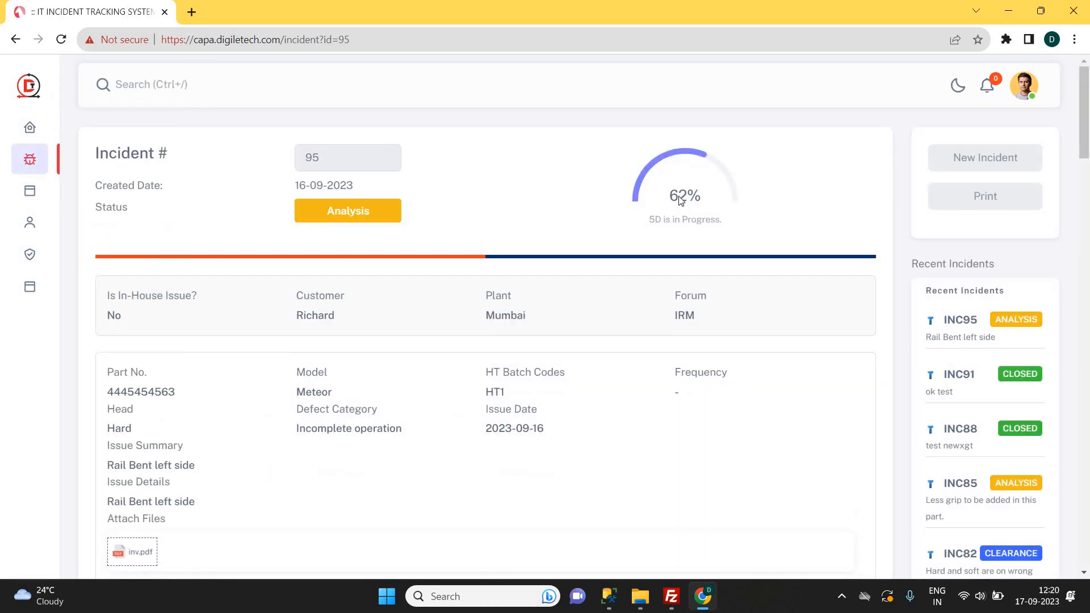
scroll(477, 314, down, 15)
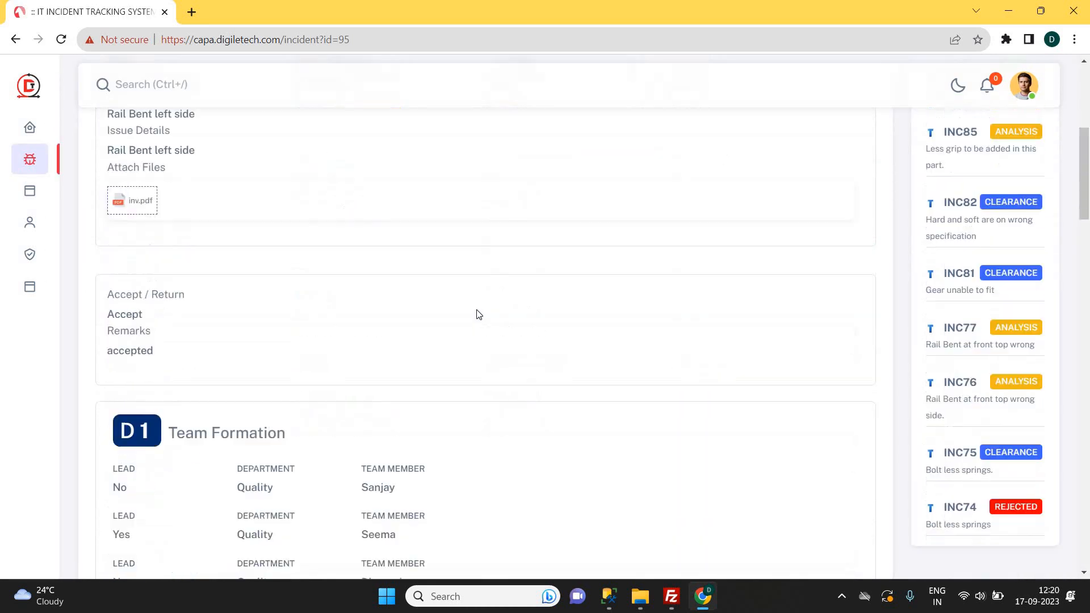
scroll(477, 314, down, 7)
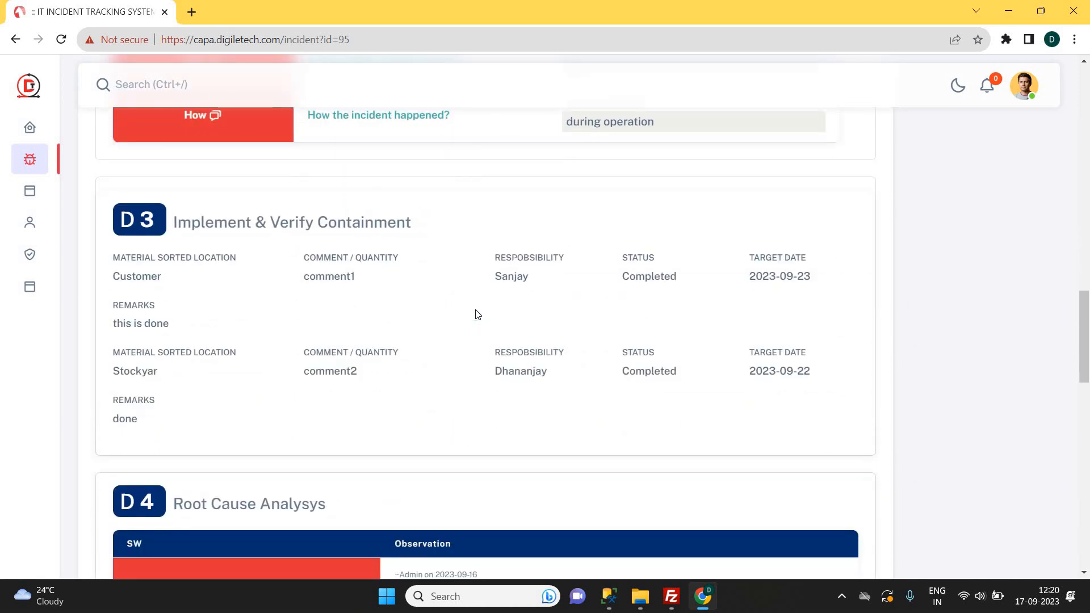
scroll(478, 314, down, 6)
scroll(477, 315, down, 5)
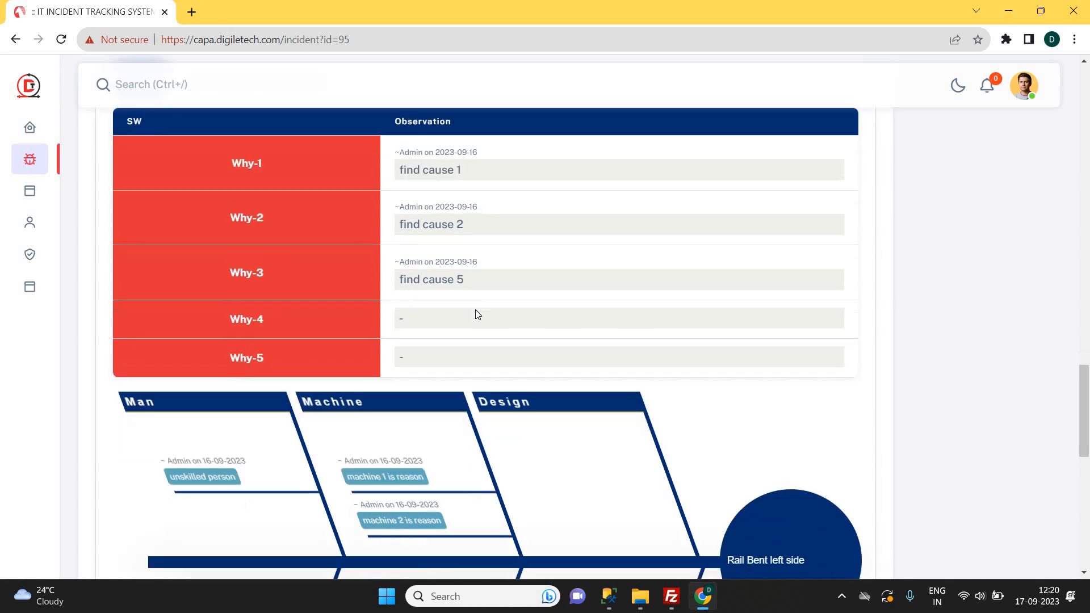
scroll(475, 309, up, 1)
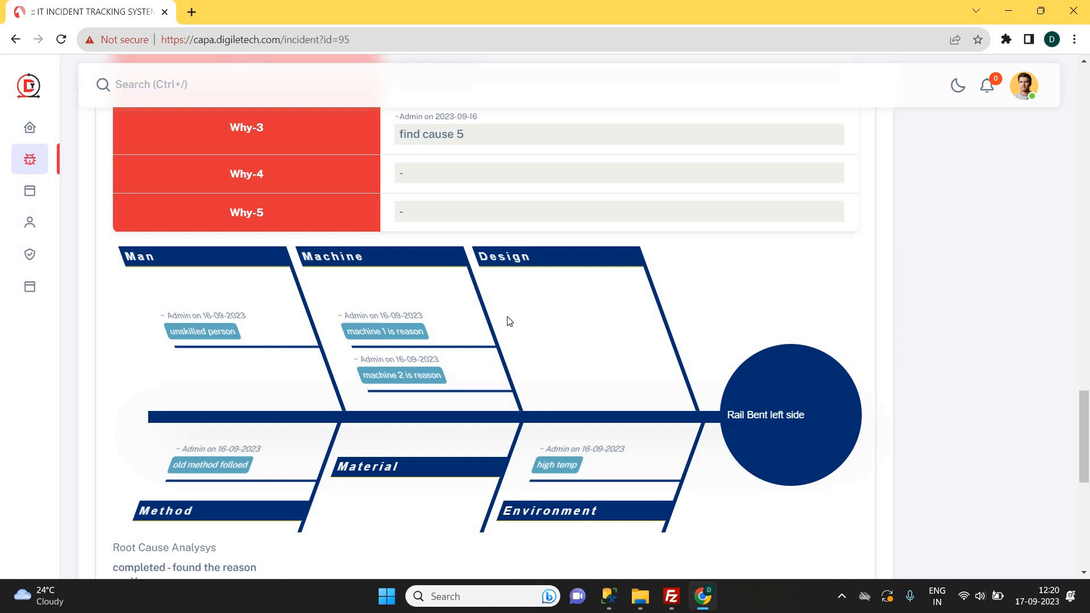
scroll(509, 321, down, 5)
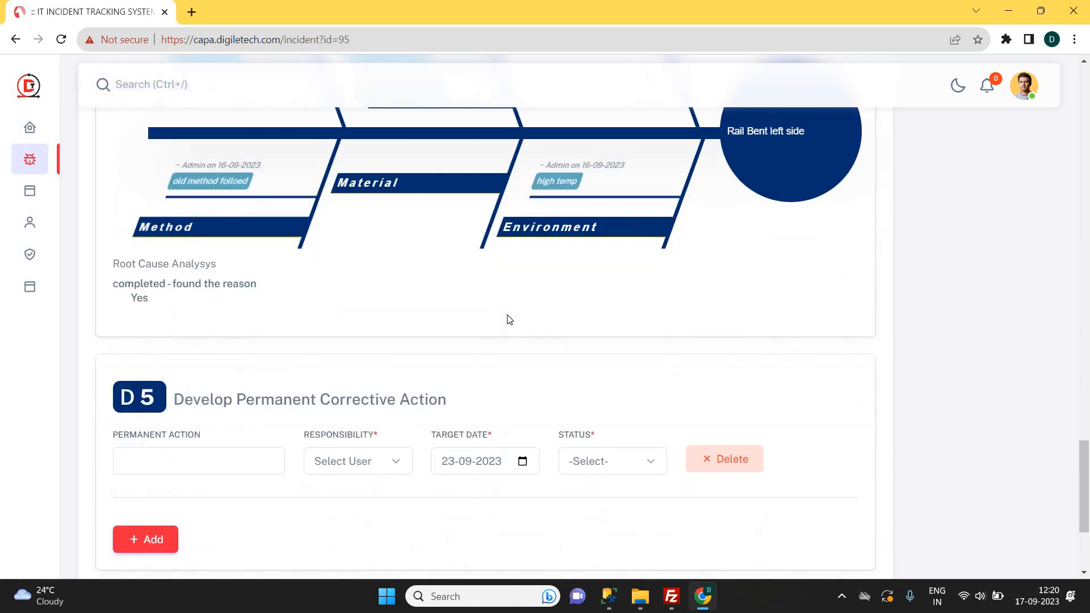
scroll(509, 319, up, 1)
scroll(503, 329, down, 4)
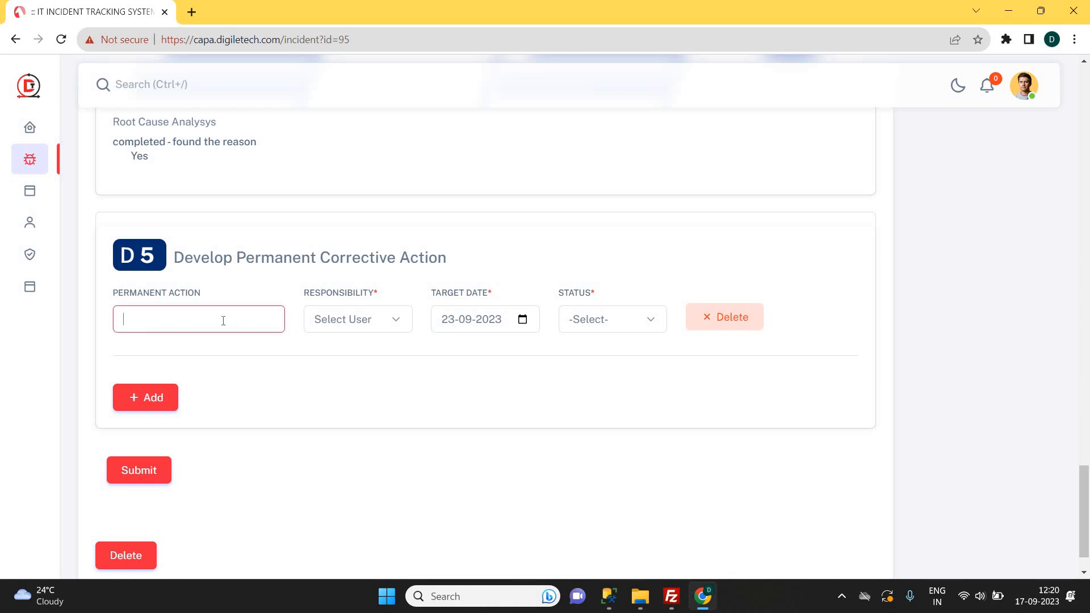
Enter permanent action 'action 1' and assign it a responsible team member.
text(action 1)
click(349, 324)
click(365, 351)
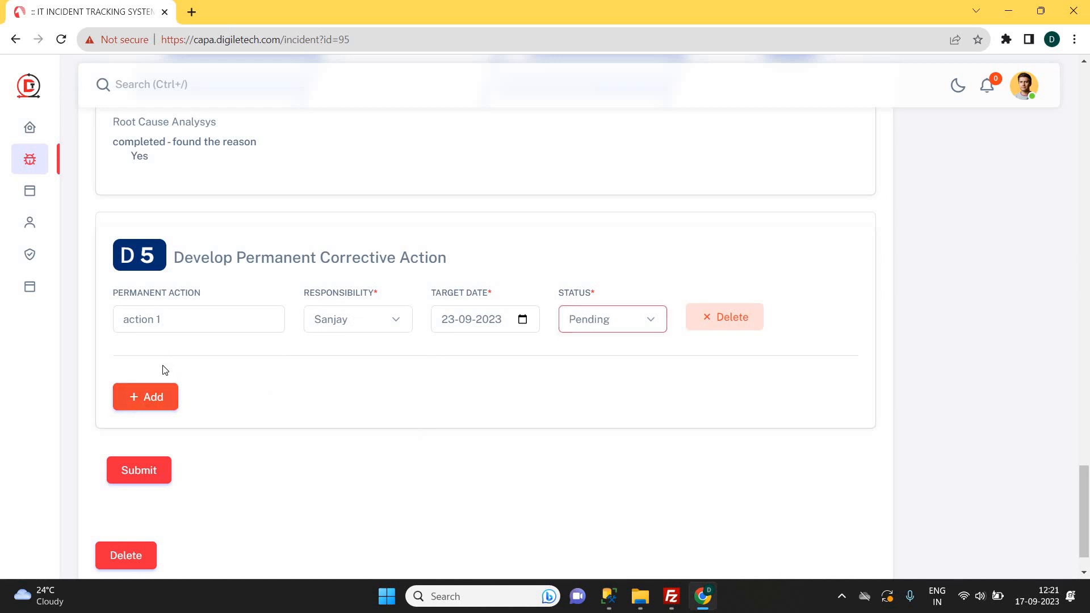
Add 'action 2' with another responsible team member and target date 29-09-2023.
click(158, 397)
click(159, 402)
text(a)
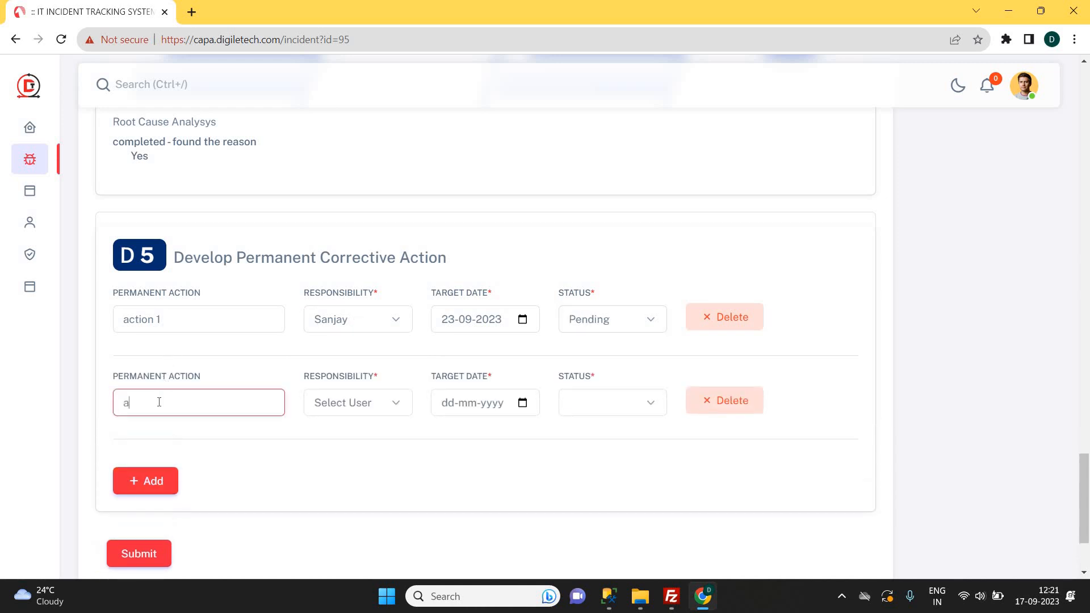
text(ction 2)
key(ctrl+a)
click(343, 410)
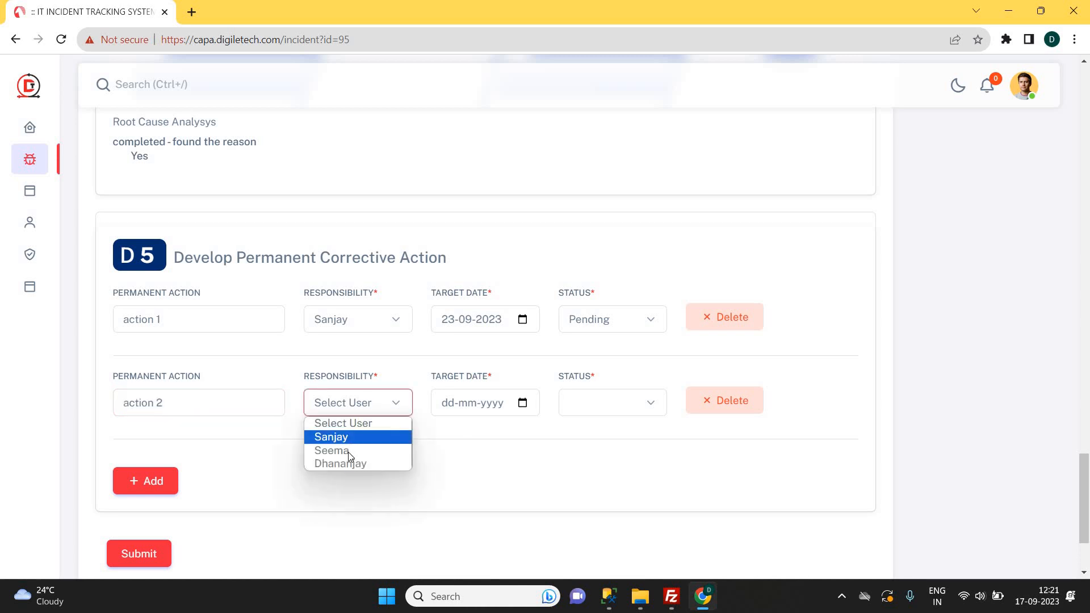
click(357, 465)
click(523, 403)
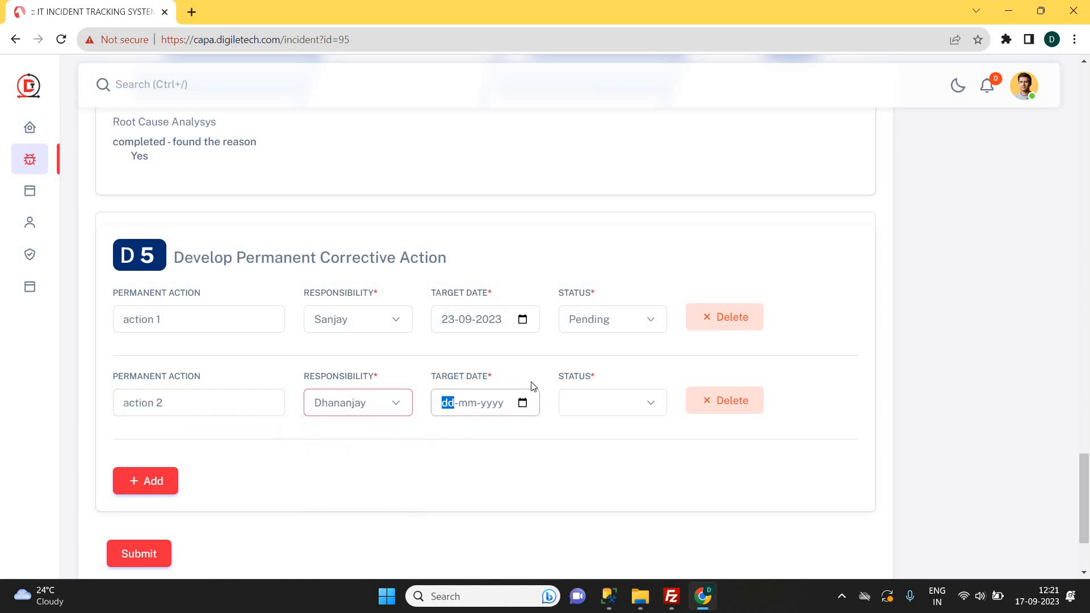
click(530, 335)
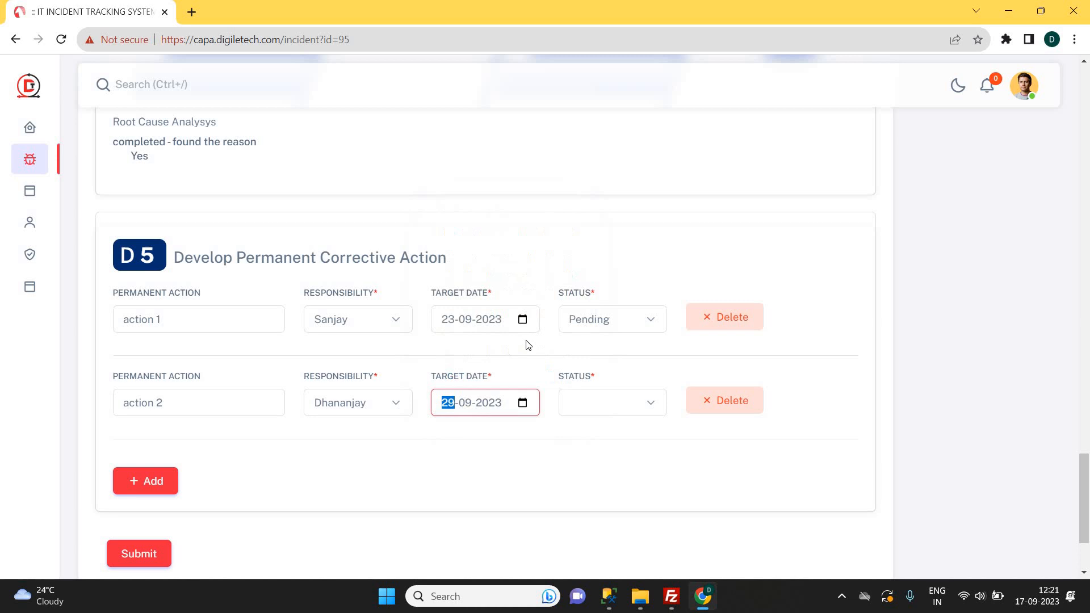
click(373, 487)
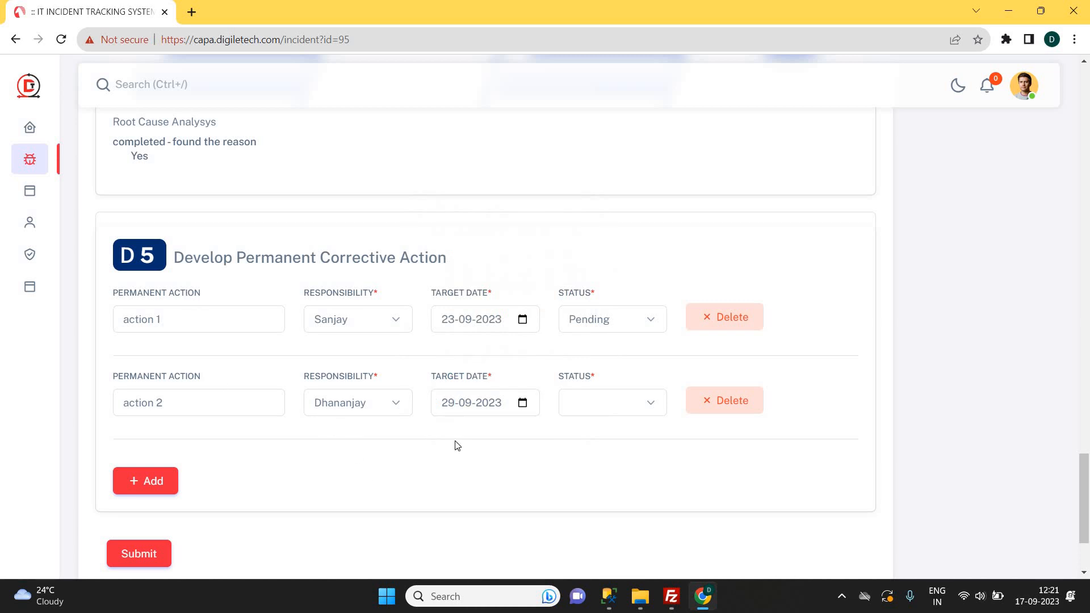
Delete the extra empty action row, set action 2 to Pending, and save the incident.
click(159, 481)
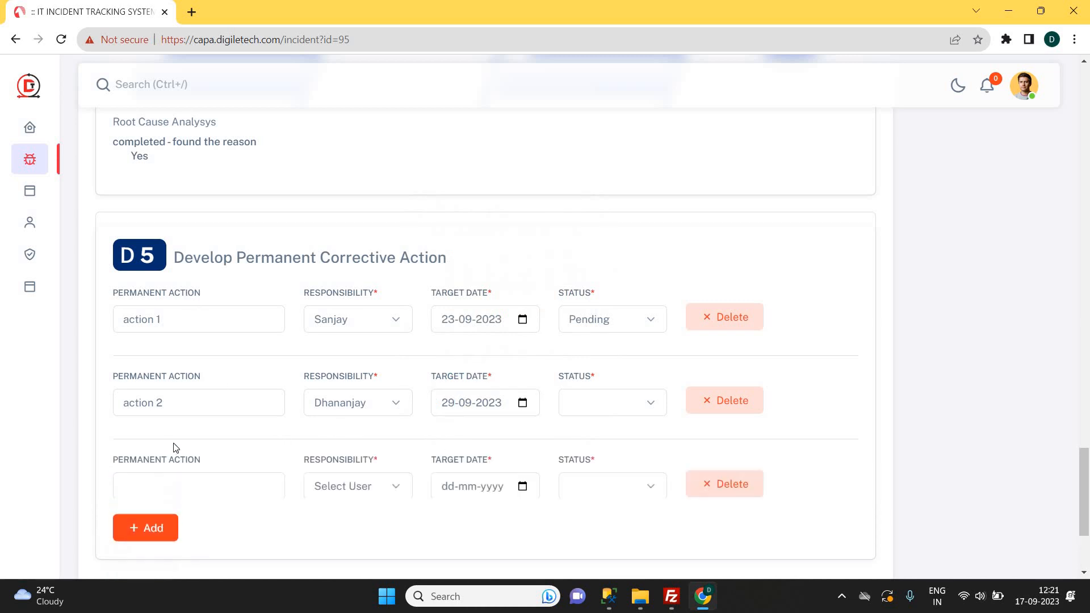
click(730, 484)
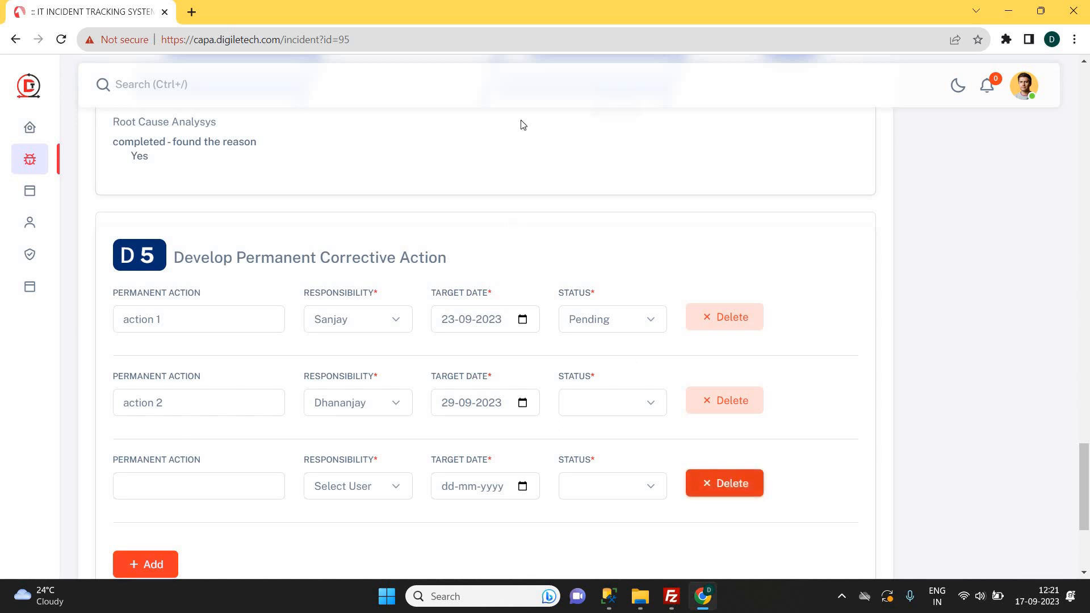
click(612, 126)
click(607, 397)
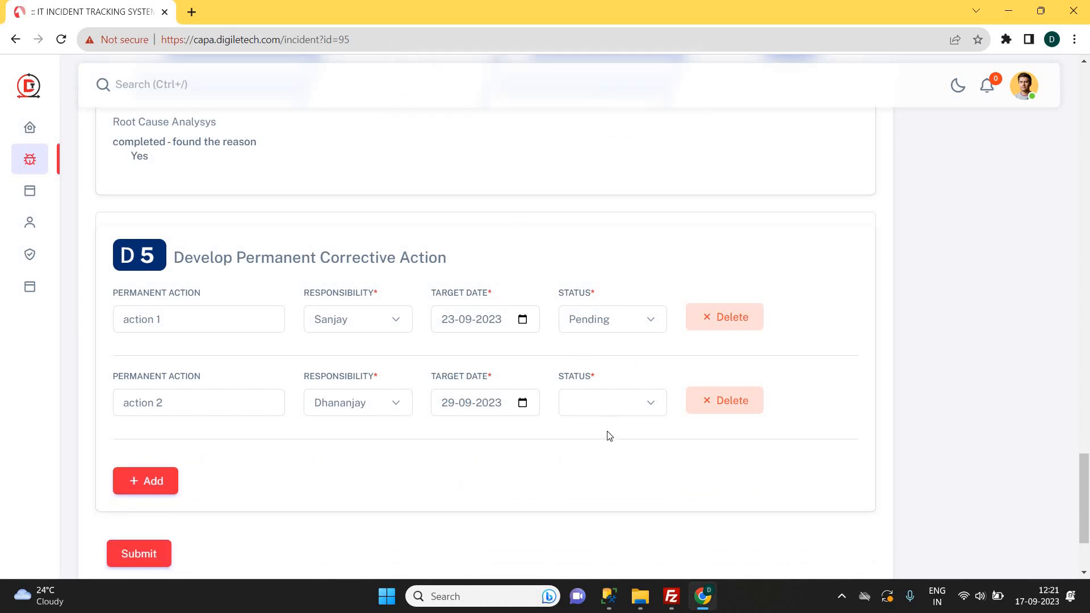
click(607, 437)
click(134, 552)
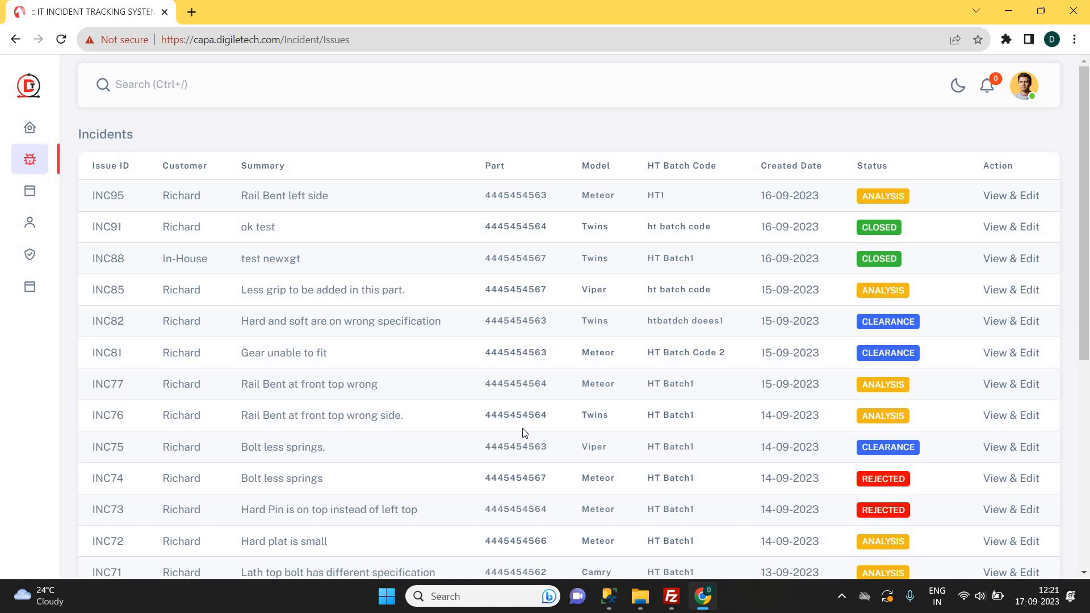
Reopen INC95 and mark action 1 Completed with the remark 'completed'.
click(1015, 201)
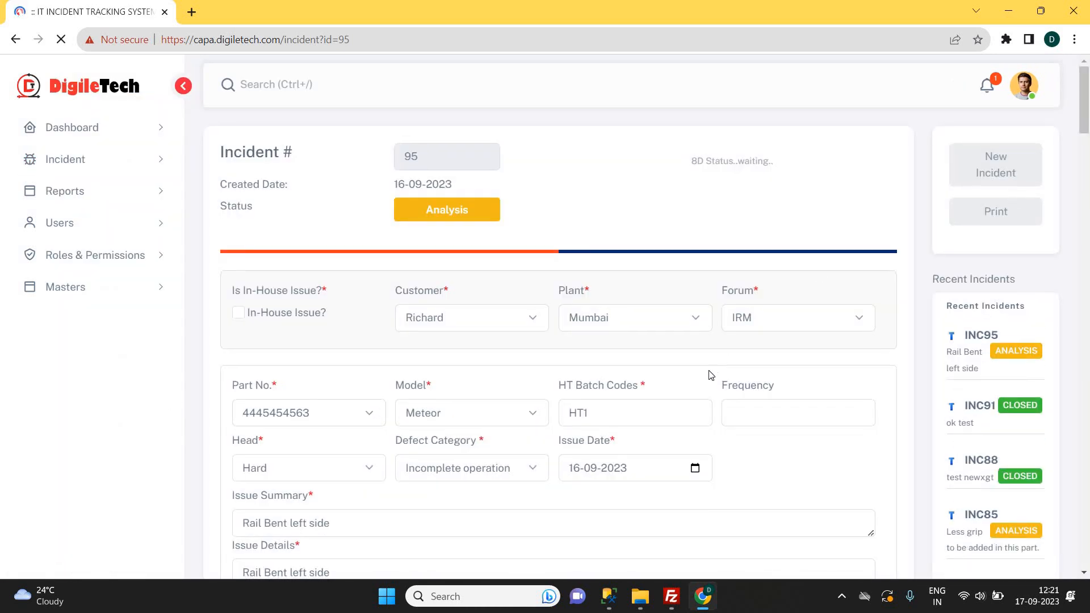
scroll(684, 409, down, 20)
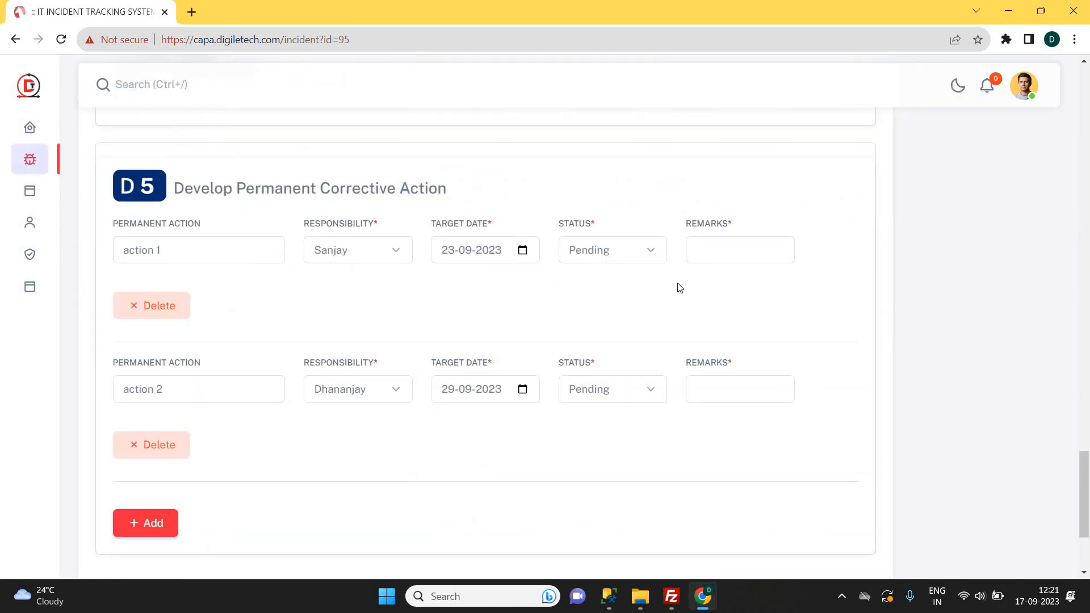
click(601, 255)
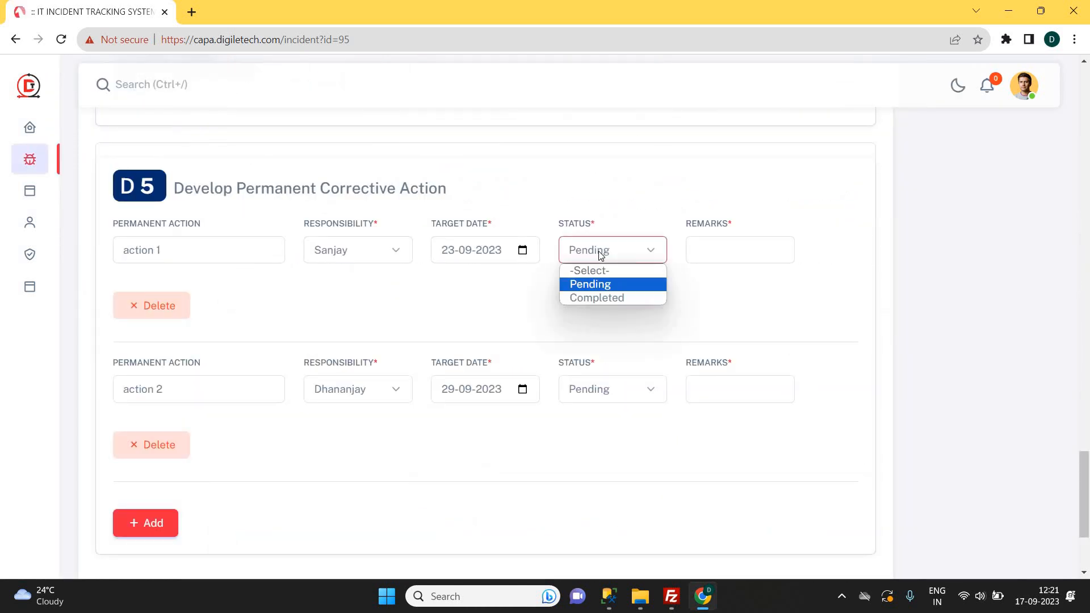
click(601, 254)
click(602, 253)
click(597, 298)
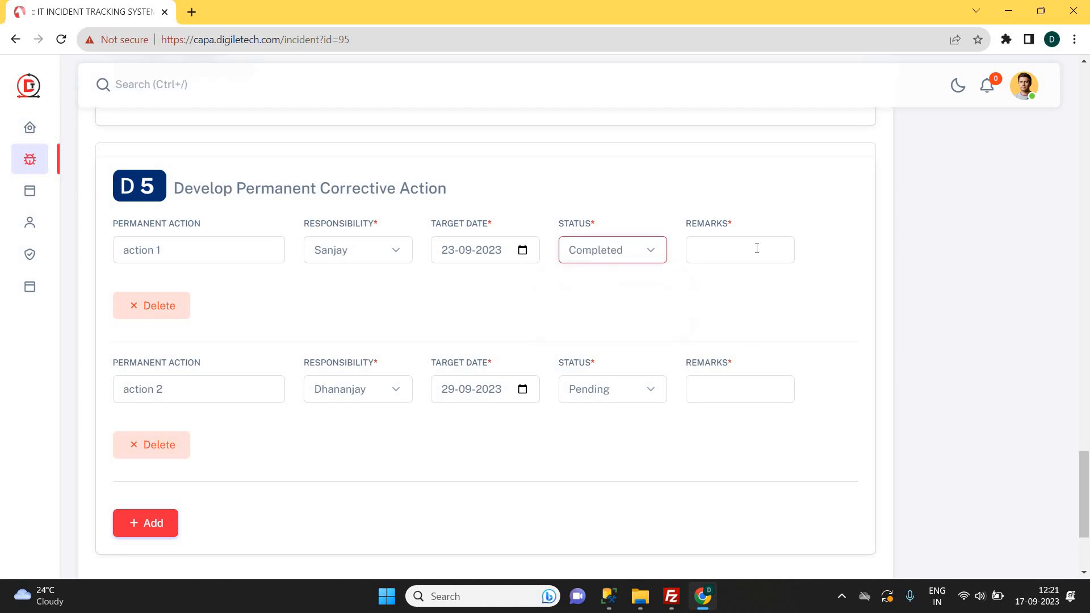
click(757, 248)
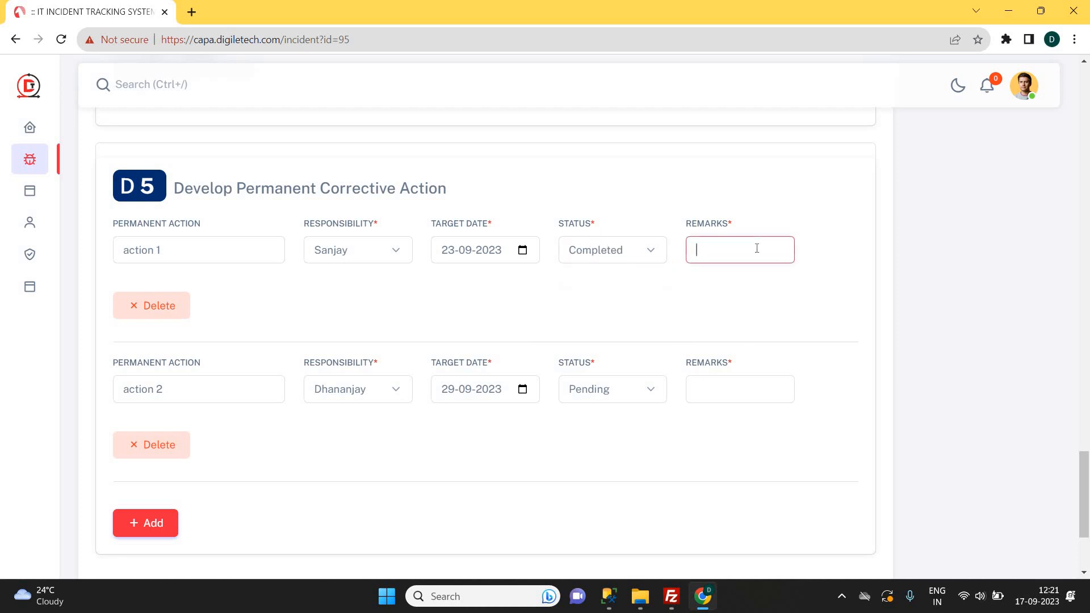
text(completed)
click(382, 433)
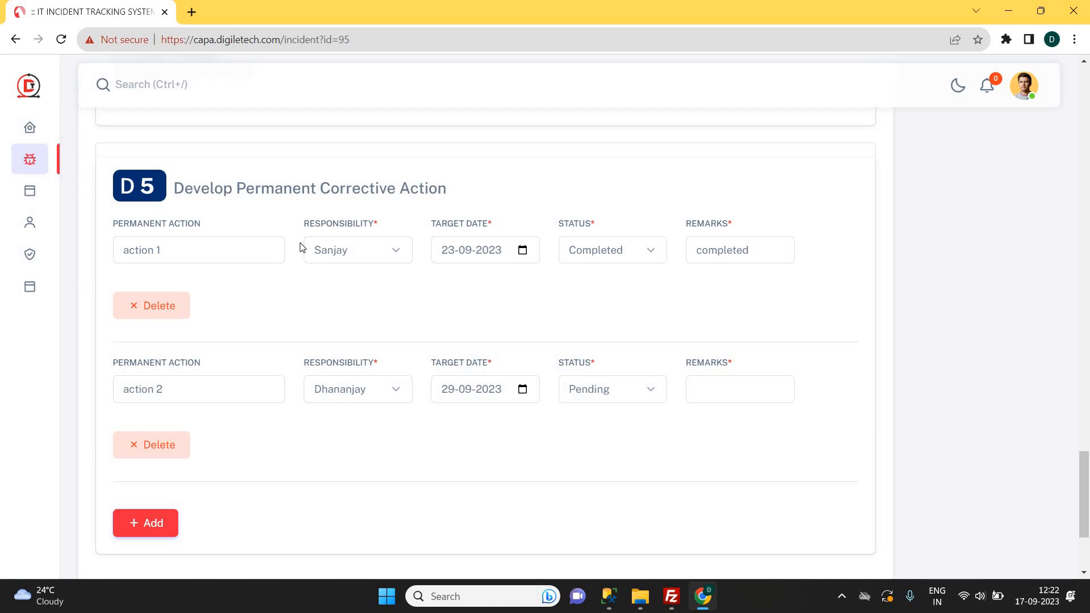
Mark action 2 Completed with the remark 'completed' and submit the changes.
click(705, 383)
click(625, 389)
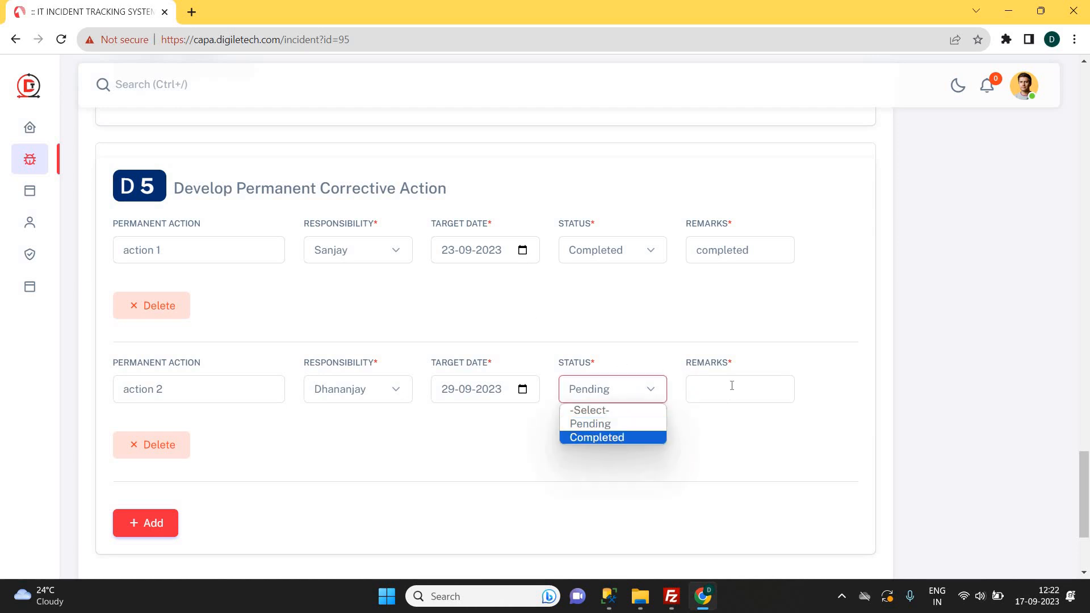
click(619, 437)
click(730, 382)
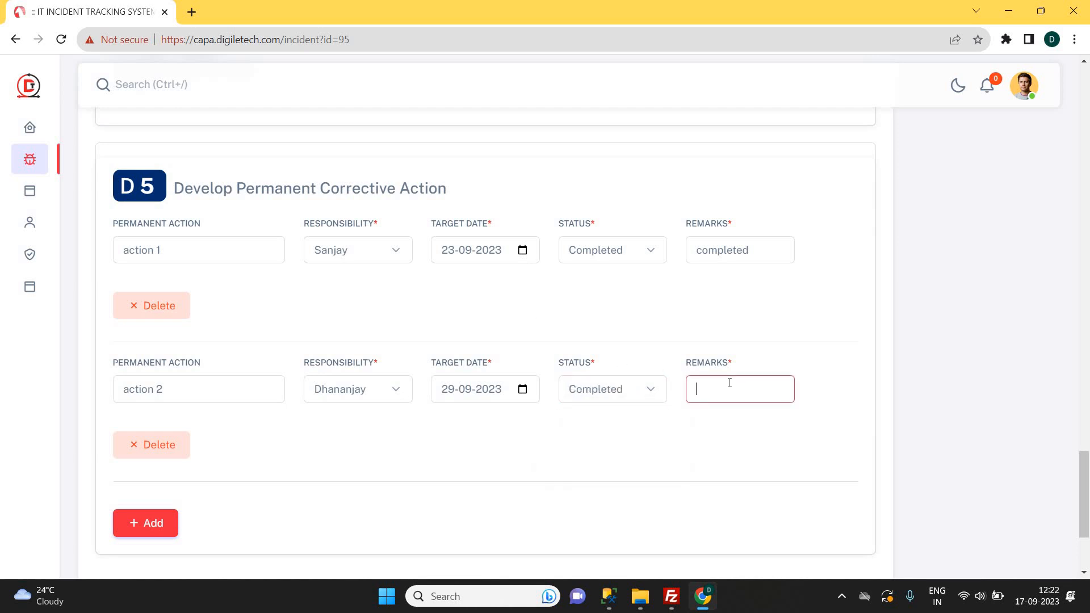
text(completed)
scroll(1067, 226, down, 1)
drag(1086, 476, 1085, 473)
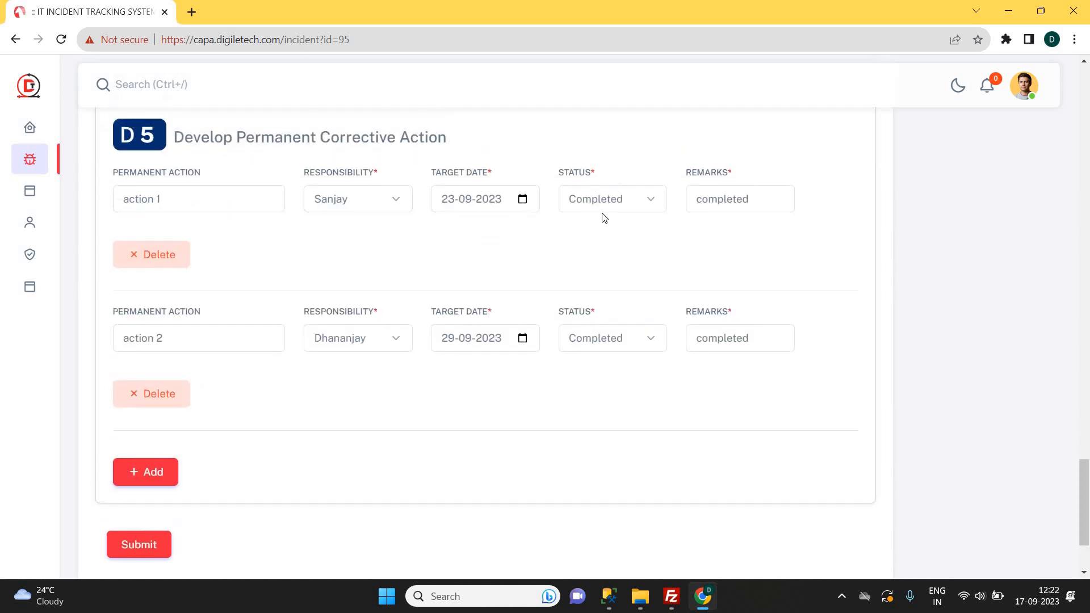
click(139, 552)
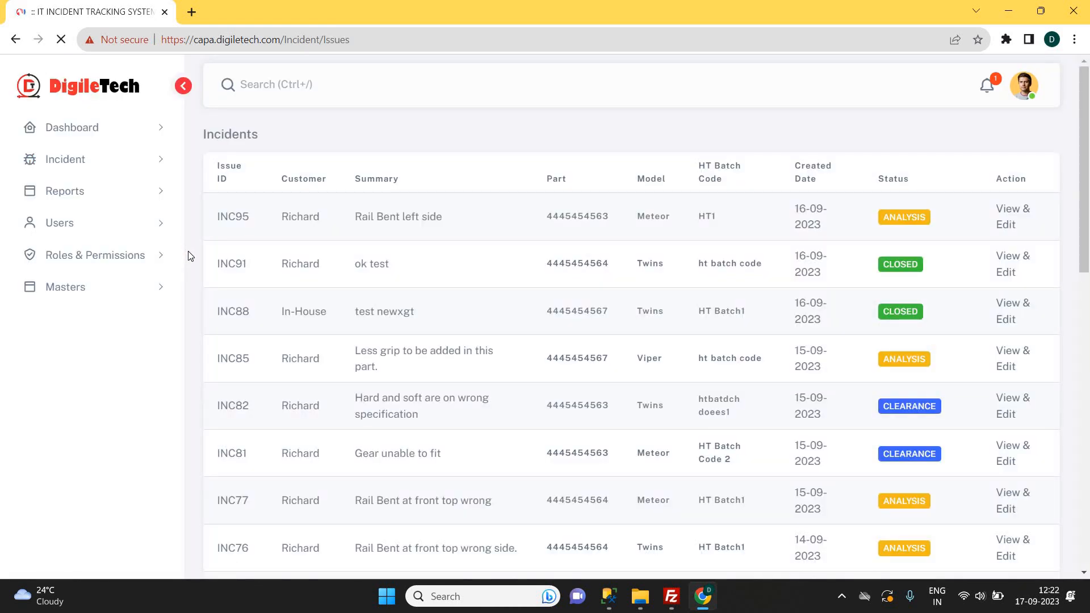
Reopen INC95 and scroll past the completed D5 actions to the D6 validation section.
click(998, 203)
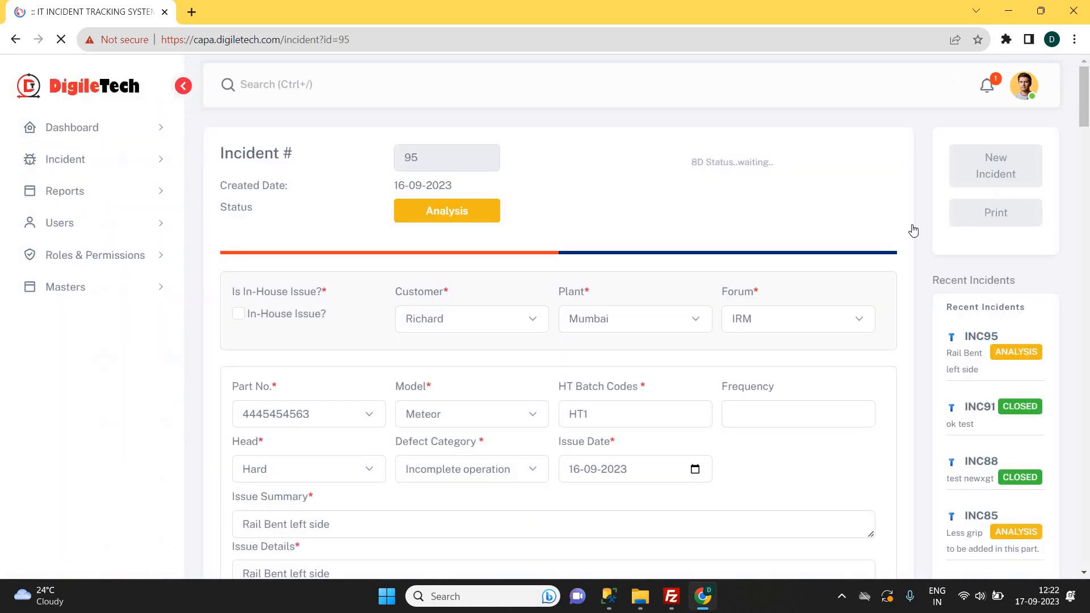
scroll(291, 305, down, 8)
scroll(290, 305, up, 8)
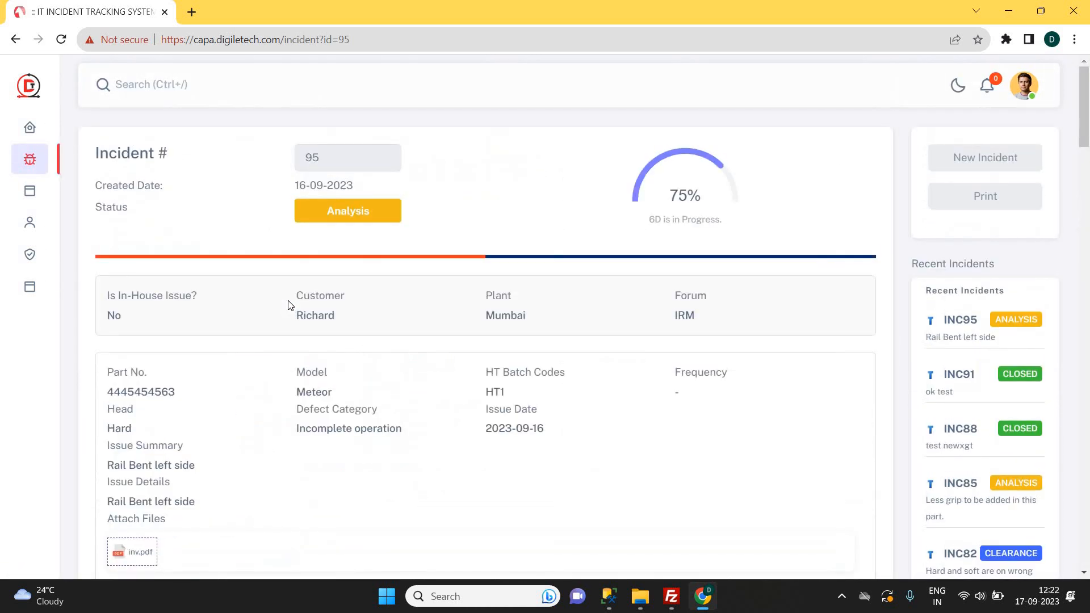
scroll(289, 305, down, 20)
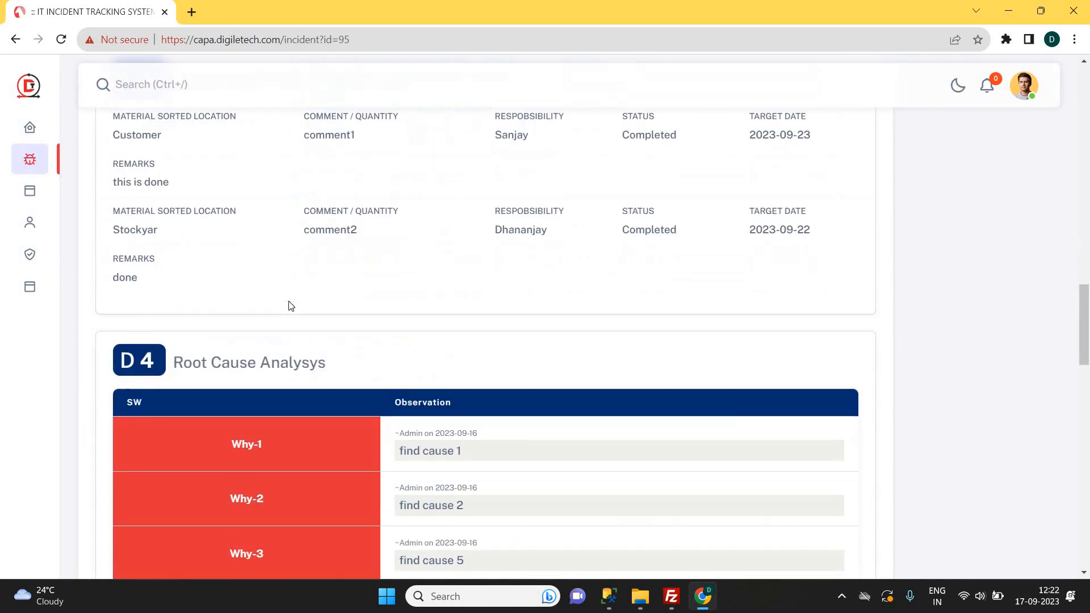
scroll(291, 305, down, 15)
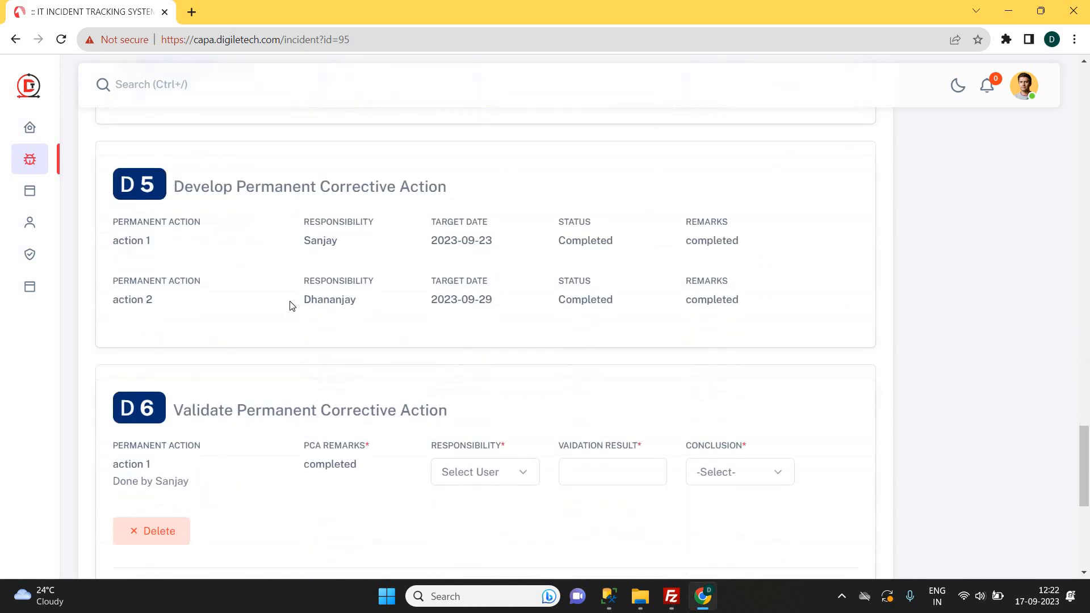
scroll(291, 306, down, 4)
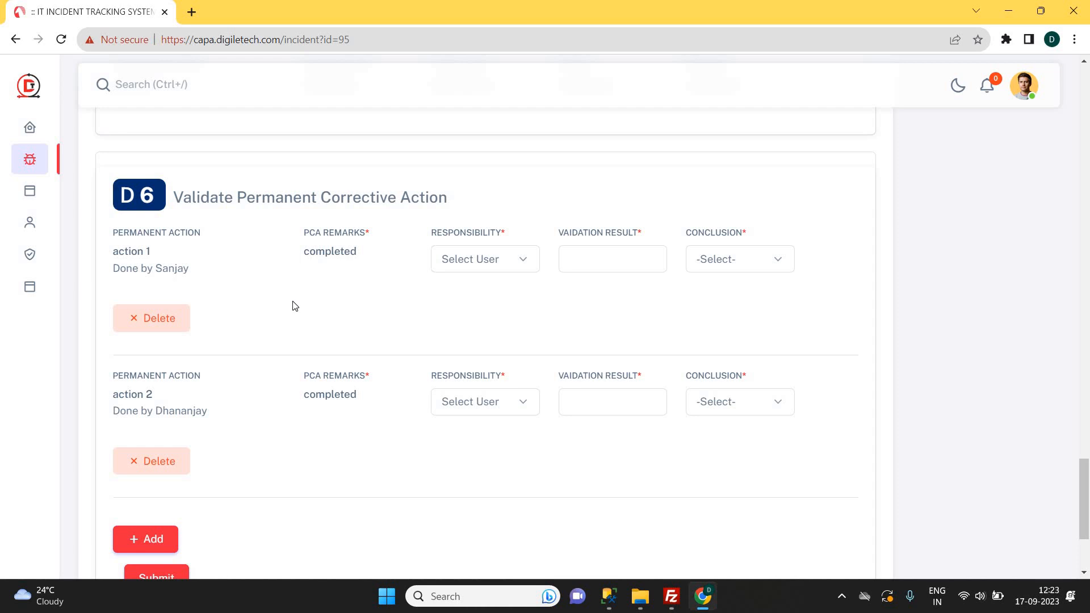
Assign a responsible user to D6 action 1 of INC95.
double_click(136, 253)
click(485, 259)
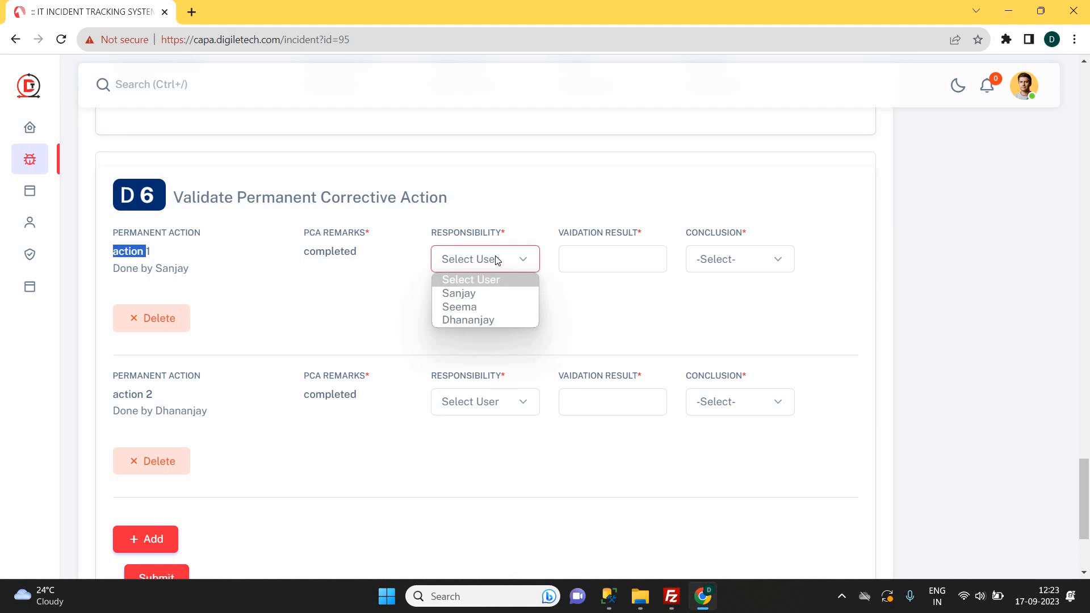
click(459, 293)
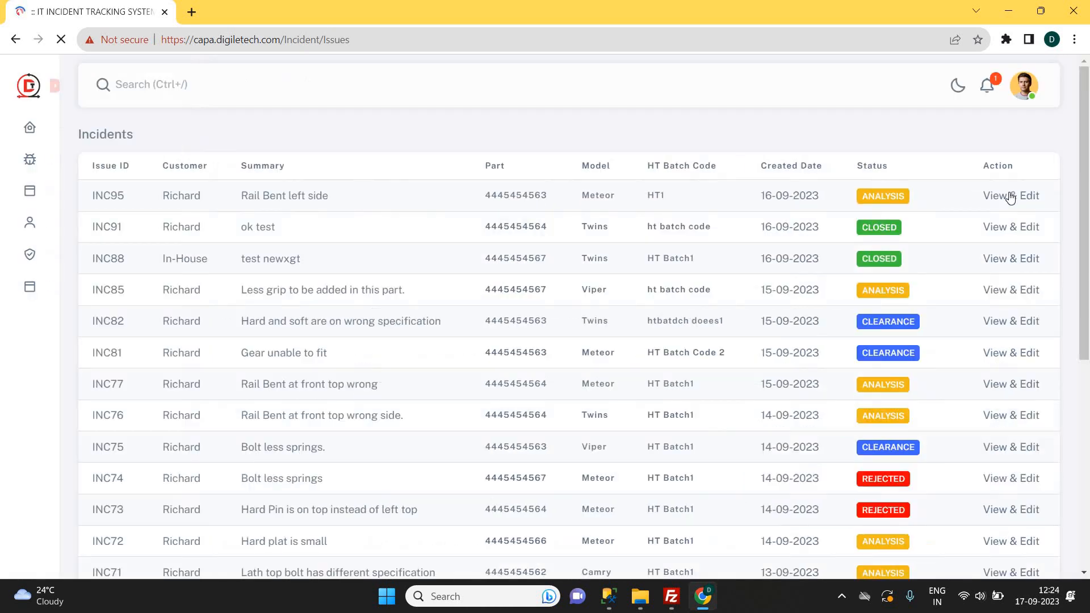
click(1011, 197)
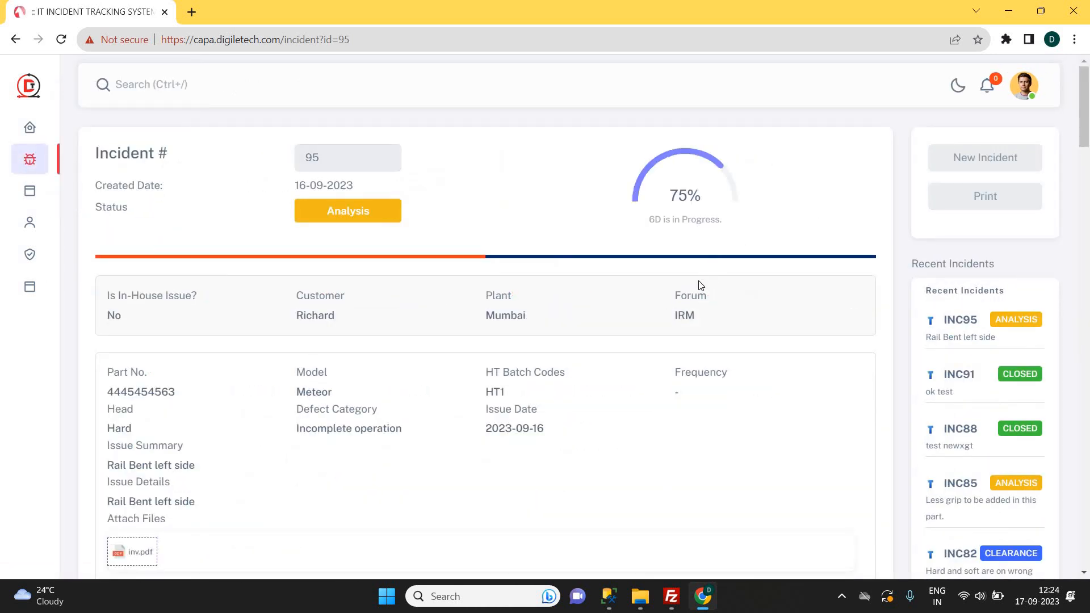
scroll(701, 285, down, 20)
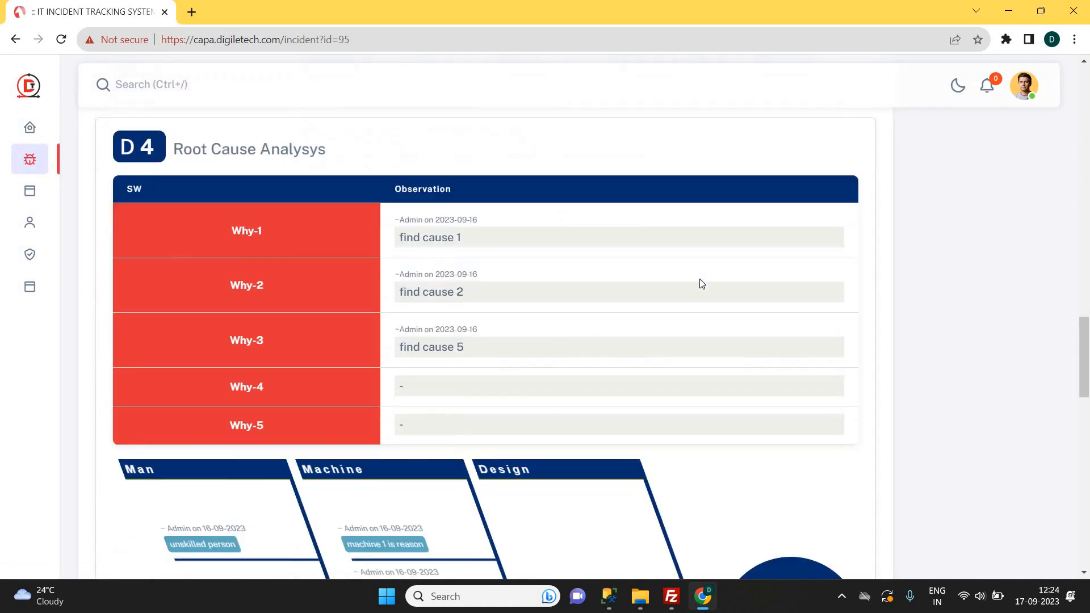
scroll(701, 284, down, 5)
scroll(701, 284, up, 1)
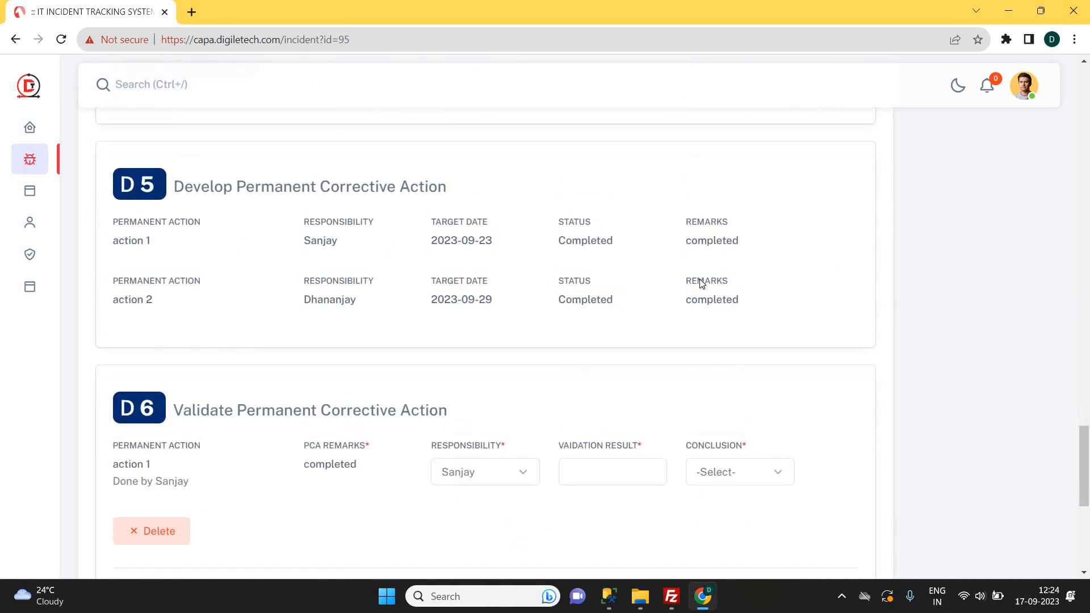
scroll(701, 285, up, 1)
scroll(700, 284, down, 5)
Enter 'completed' as the validation result for both D6 actions.
click(599, 223)
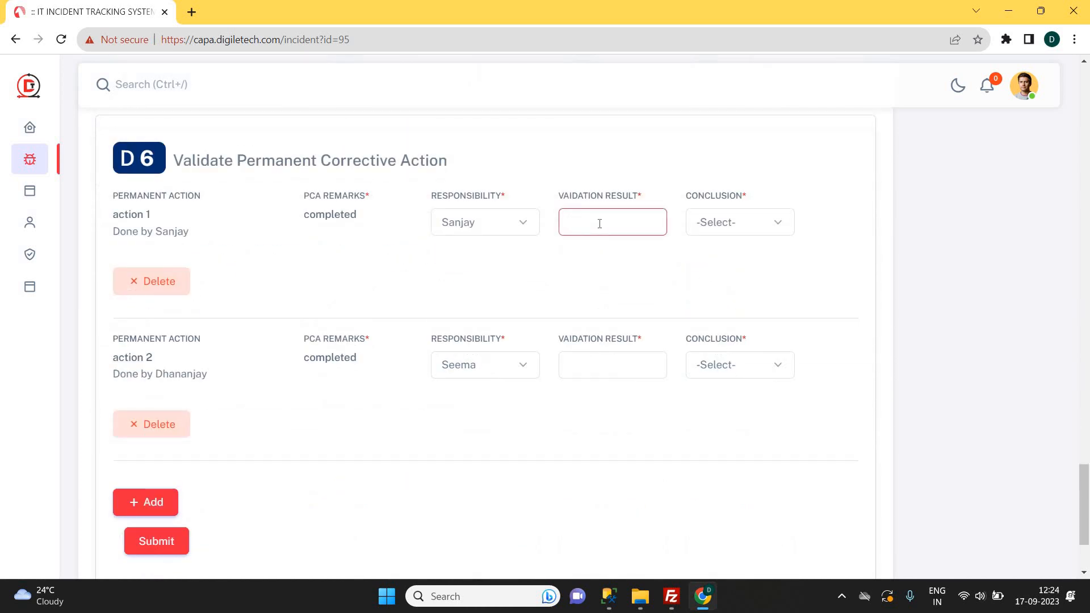
text(completed)
key(ctrl+a)
key(ctrl+c)
click(591, 364)
key(ctrl+v)
Set both actions' conclusion to Accepted and submit the D6 validation.
click(753, 221)
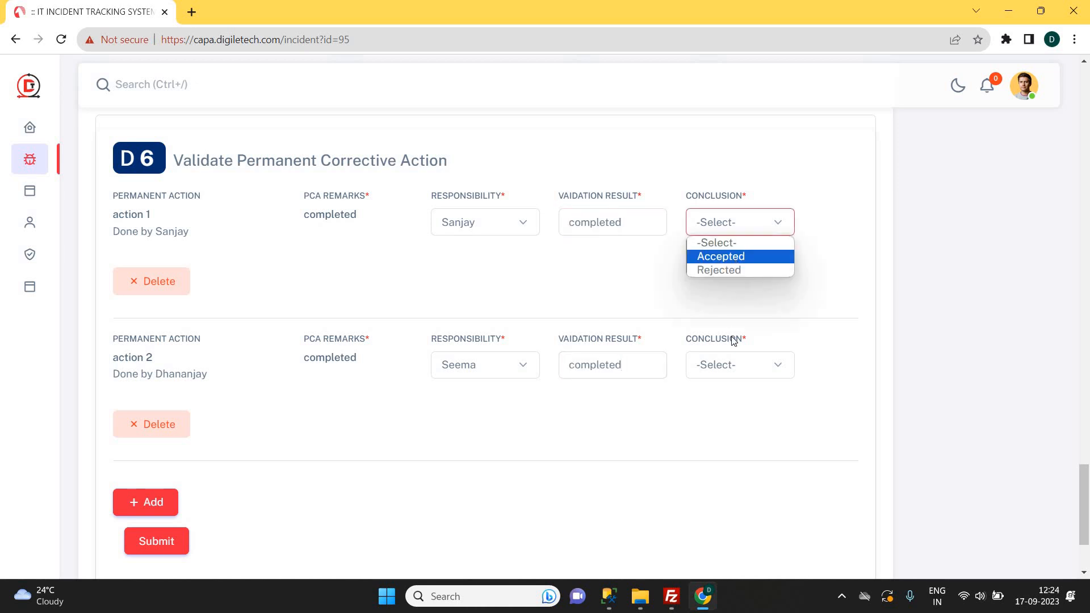
click(735, 258)
click(729, 368)
click(729, 397)
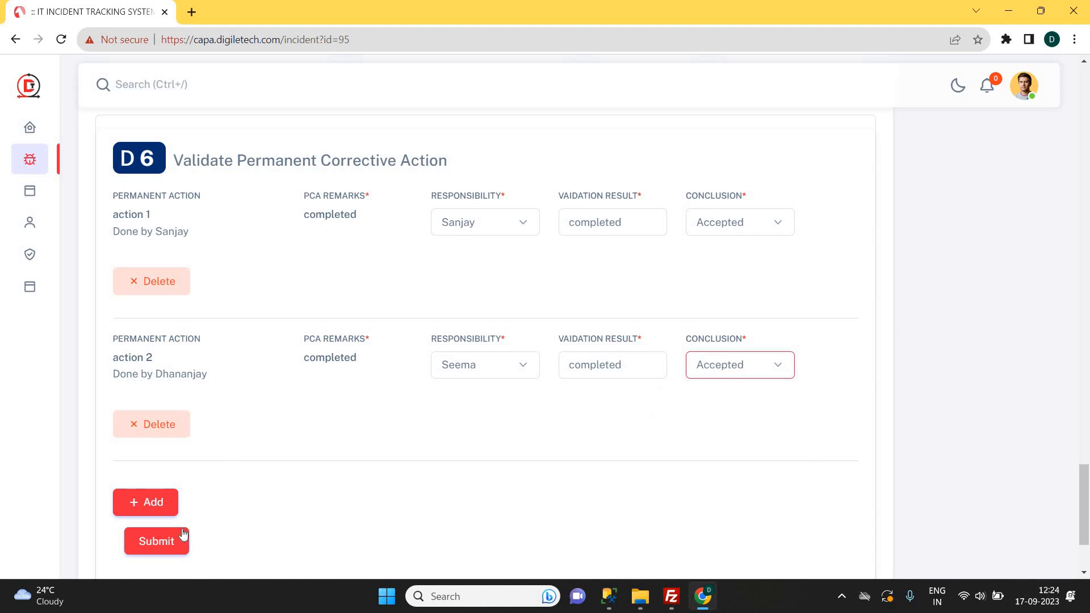
click(164, 538)
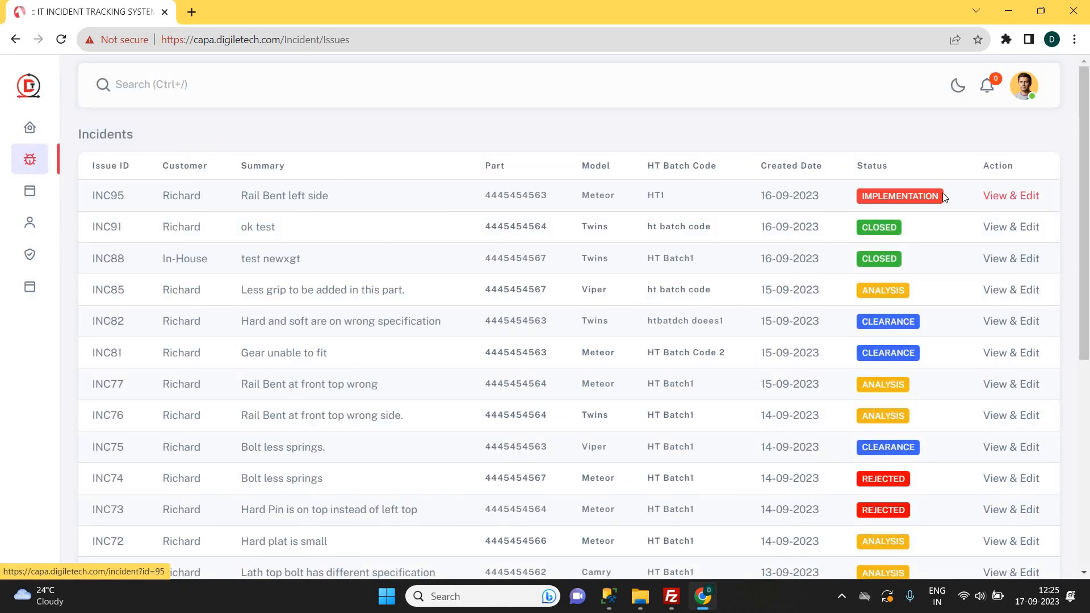
Reopen INC95 and review the saved Accepted conclusions in D6.
click(1016, 197)
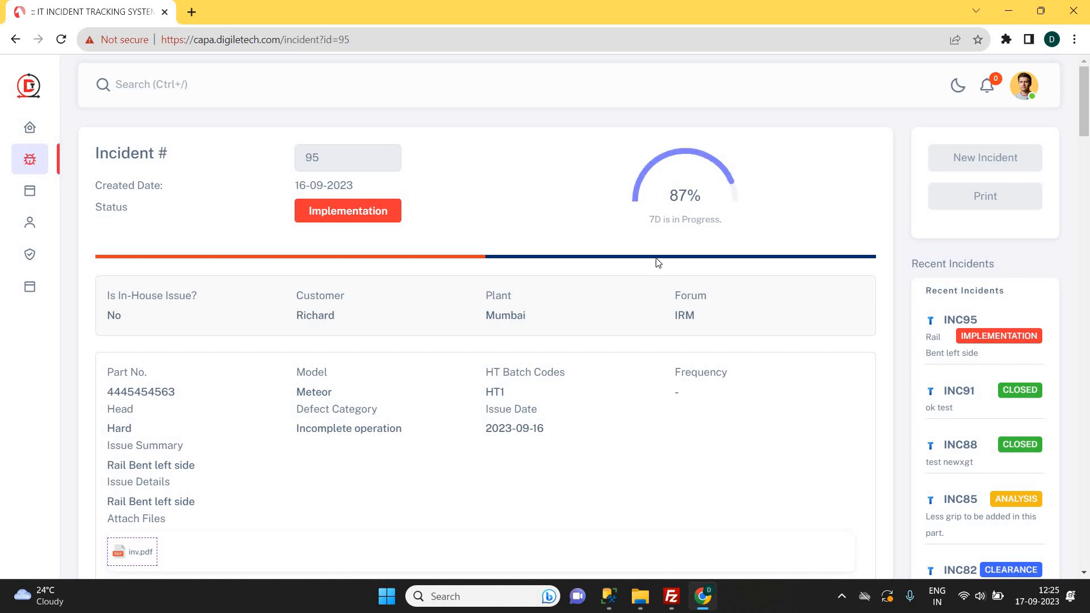
scroll(654, 294, down, 20)
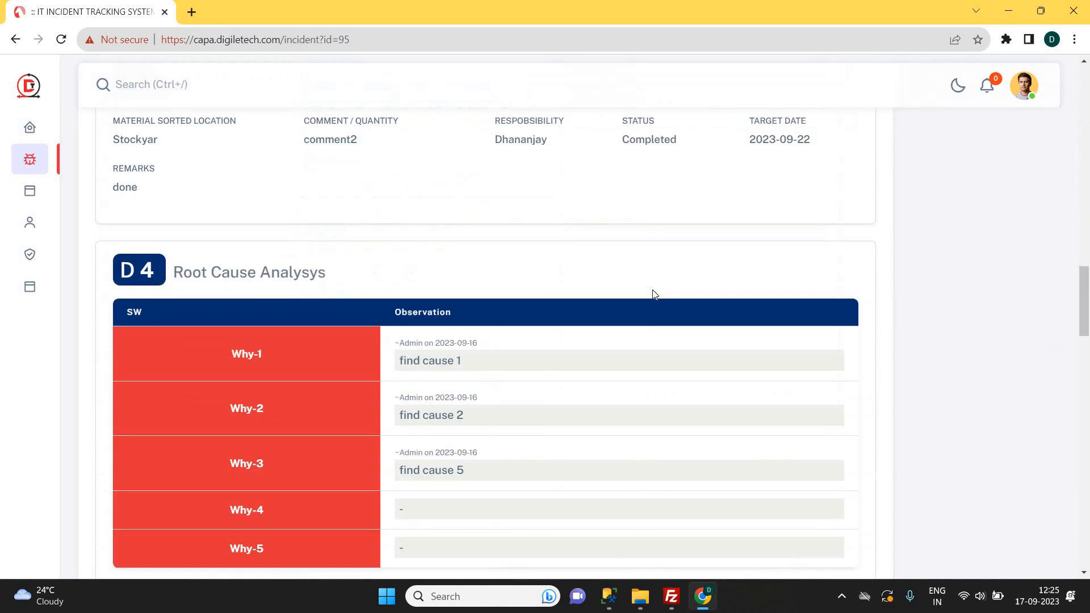
scroll(654, 290, down, 10)
scroll(652, 287, up, 16)
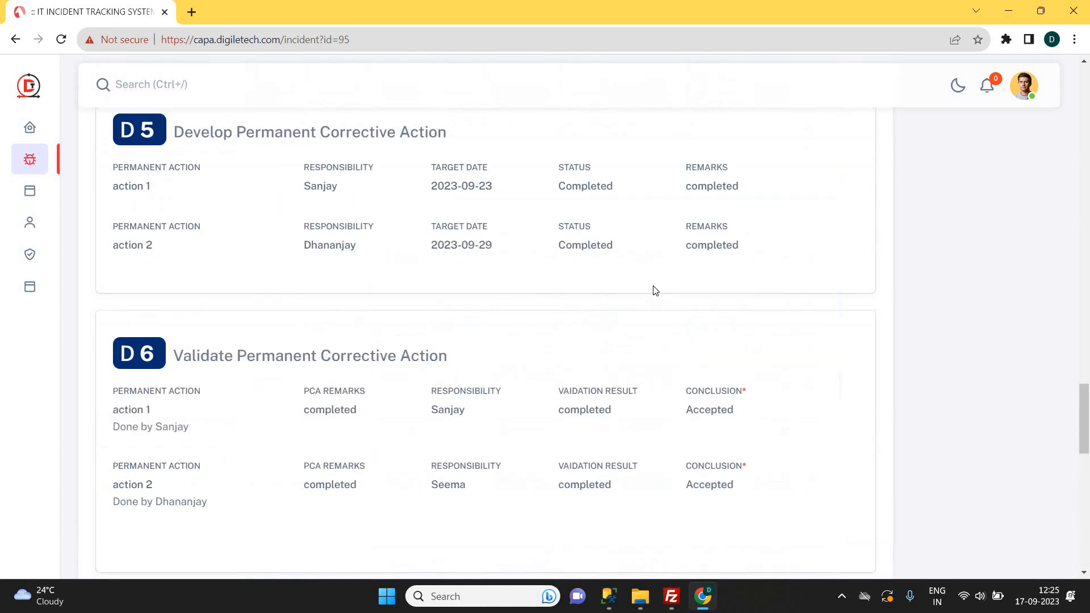
scroll(609, 290, down, 1)
double_click(398, 285)
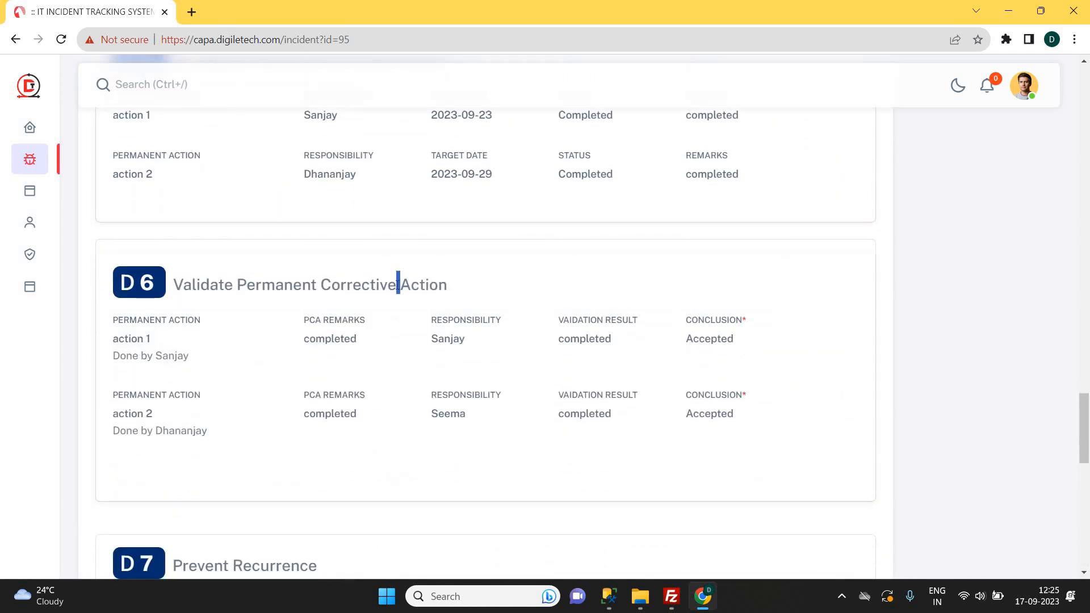
scroll(415, 287, down, 1)
click(705, 341)
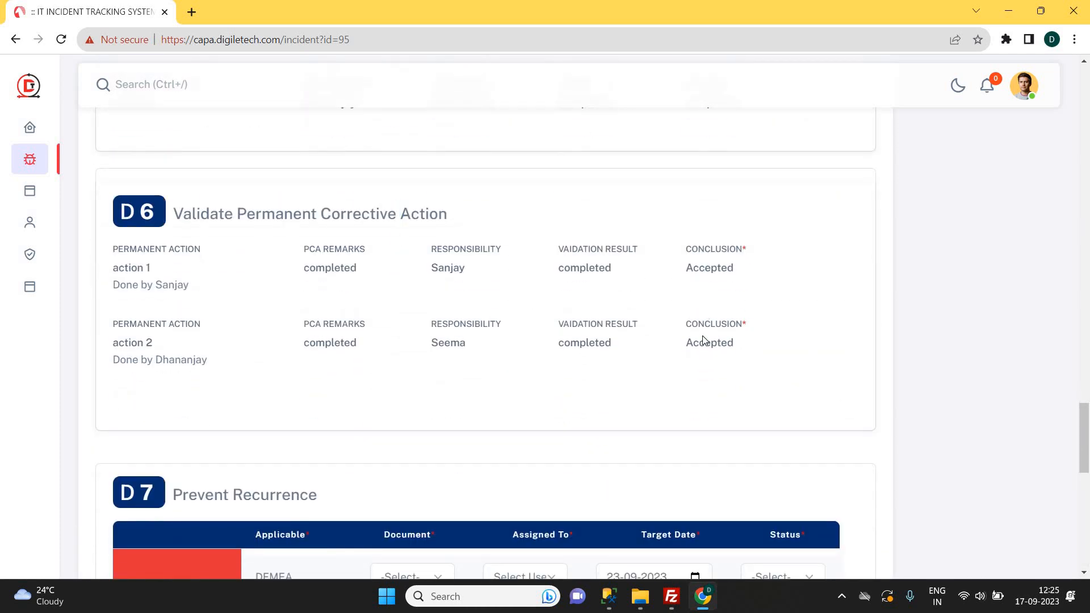
double_click(710, 267)
double_click(707, 341)
Scroll to the empty D7 Prevent Recurrence table and zoom out to fit it.
scroll(706, 335, down, 1)
scroll(704, 335, down, 3)
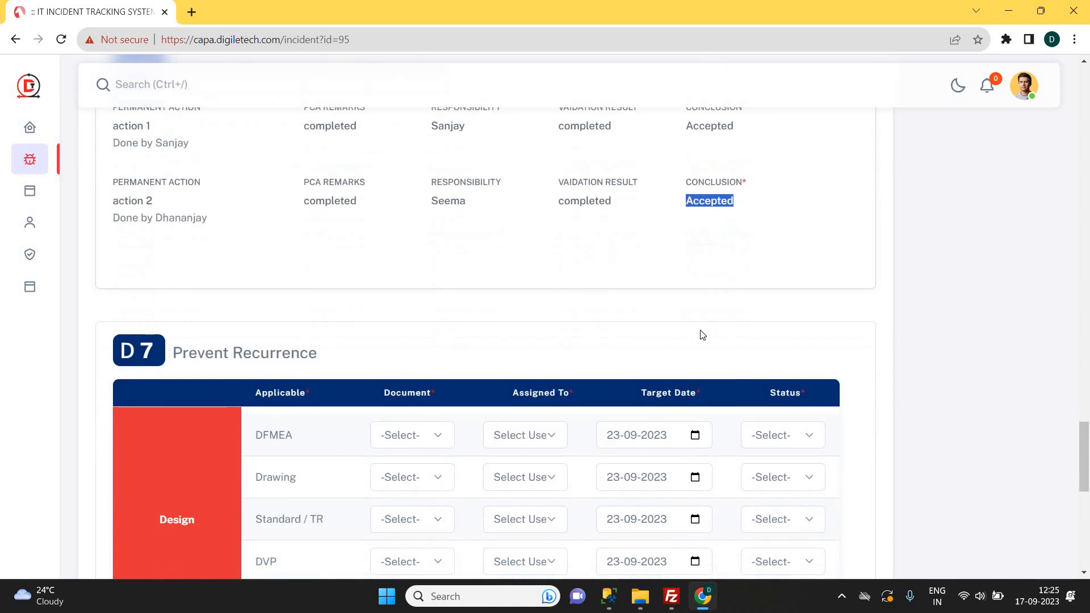
scroll(511, 331, down, 1)
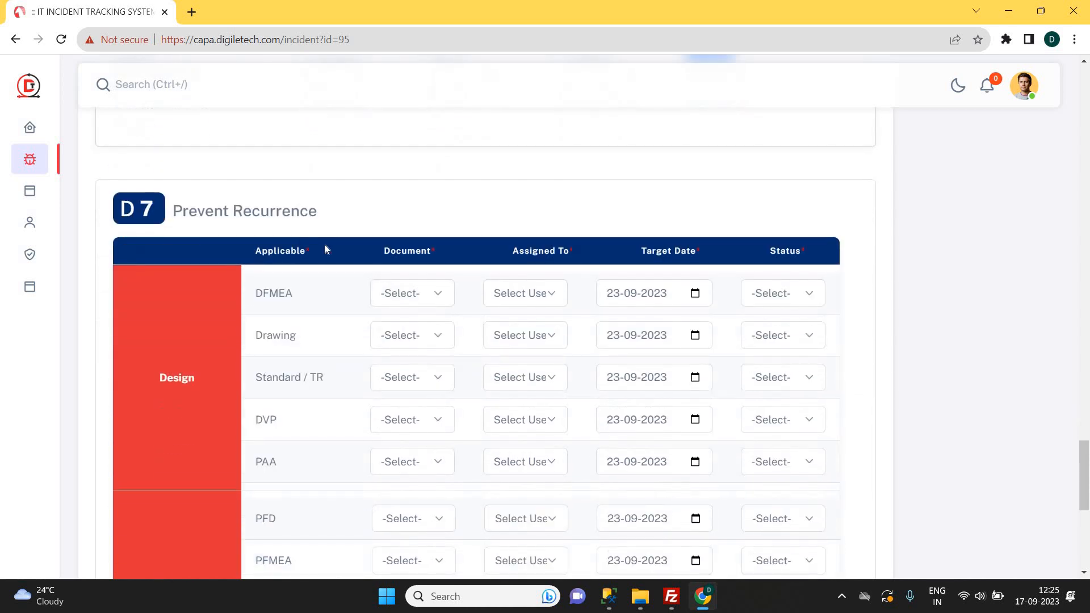
double_click(278, 216)
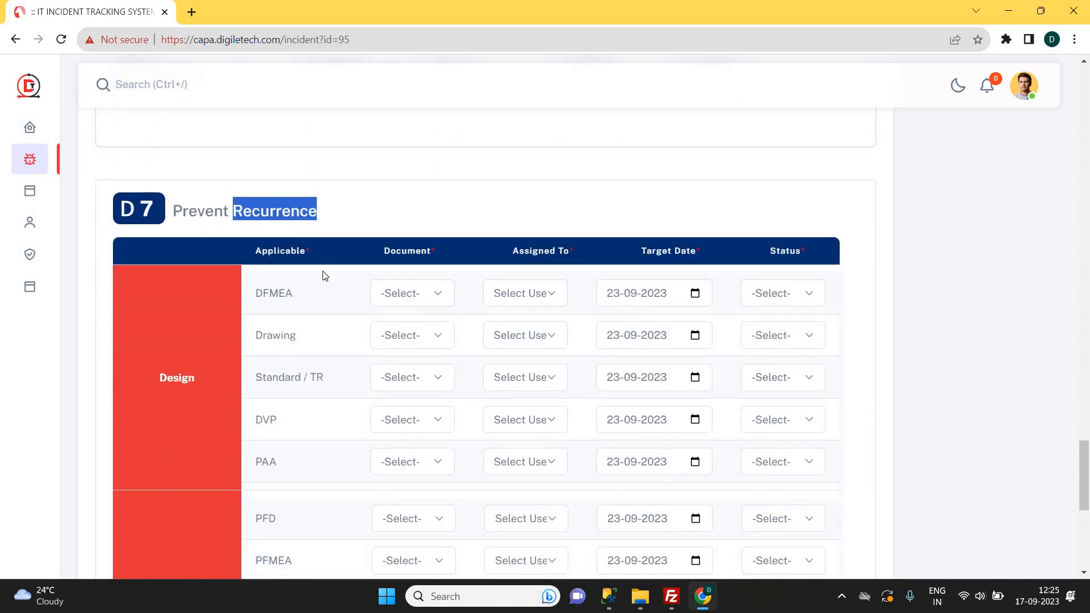
scroll(325, 276, down, 1)
scroll(326, 276, down, 1)
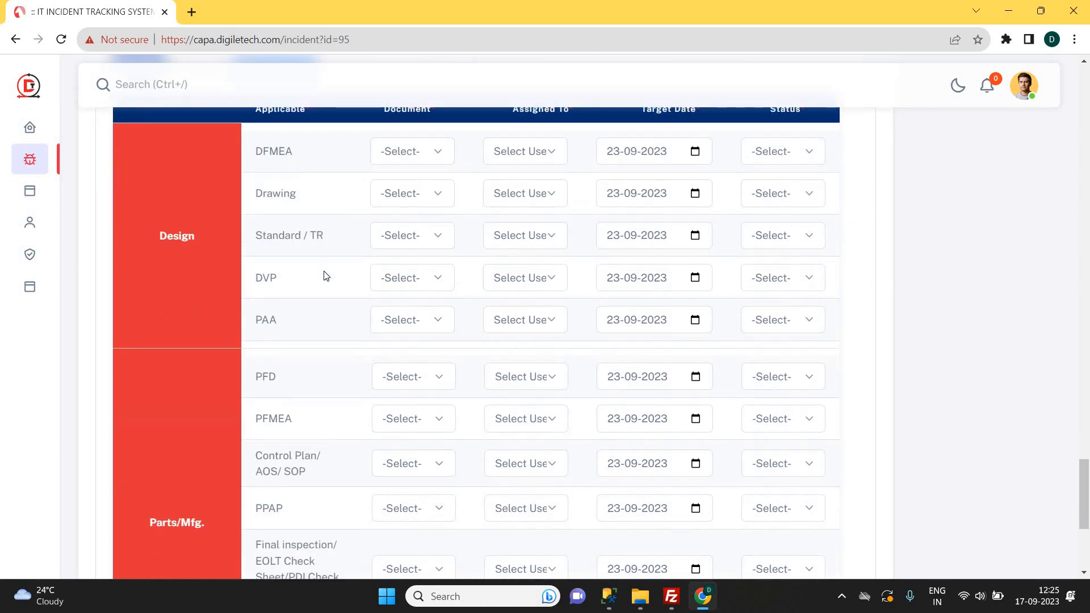
key(ctrl+minus)
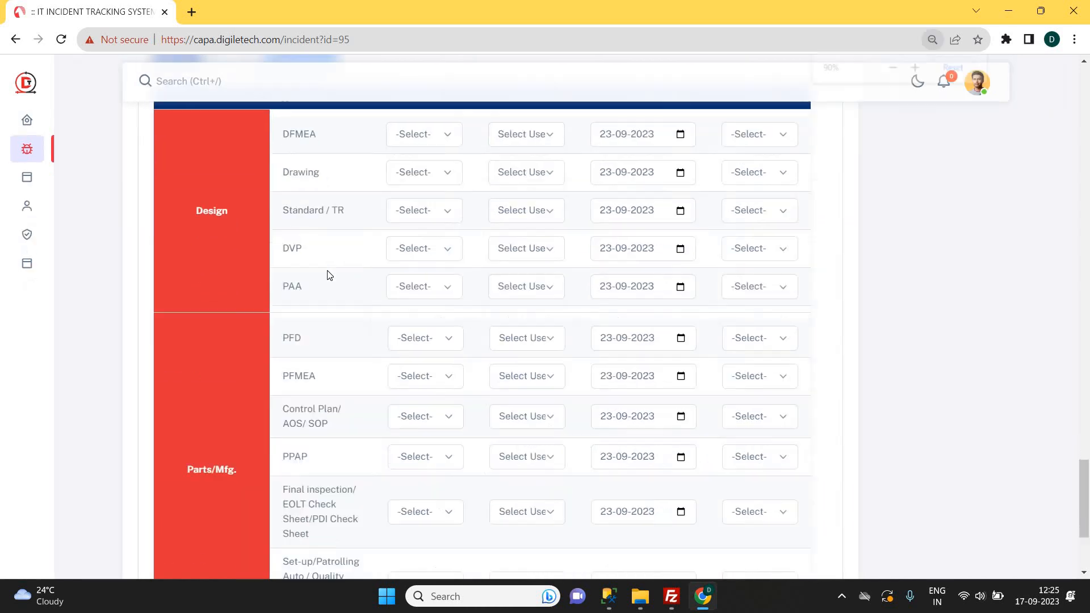
scroll(328, 275, up, 1)
scroll(328, 275, down, 1)
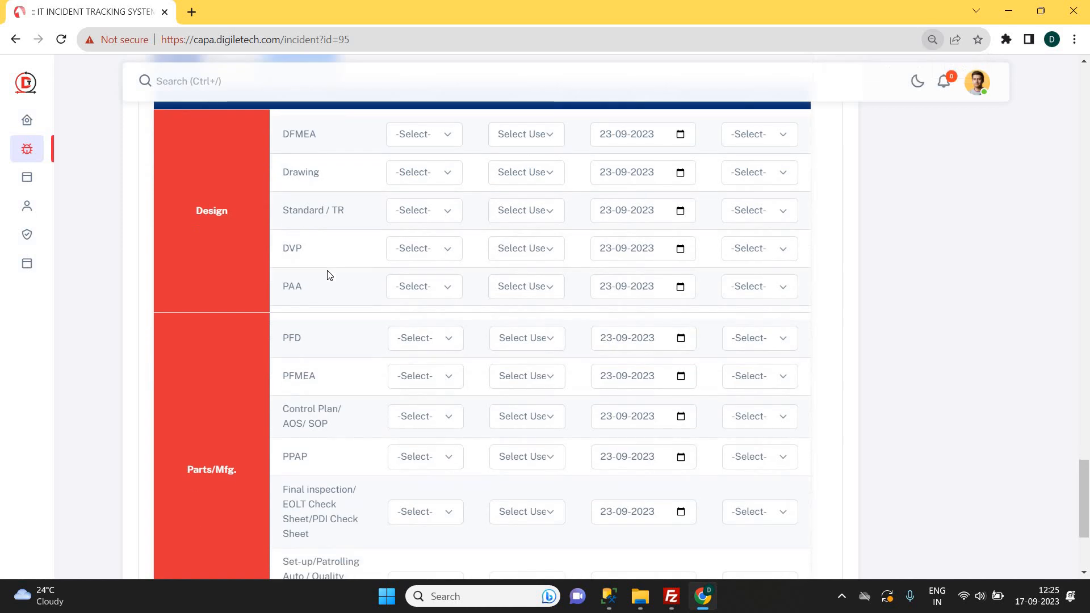
scroll(222, 511, up, 1)
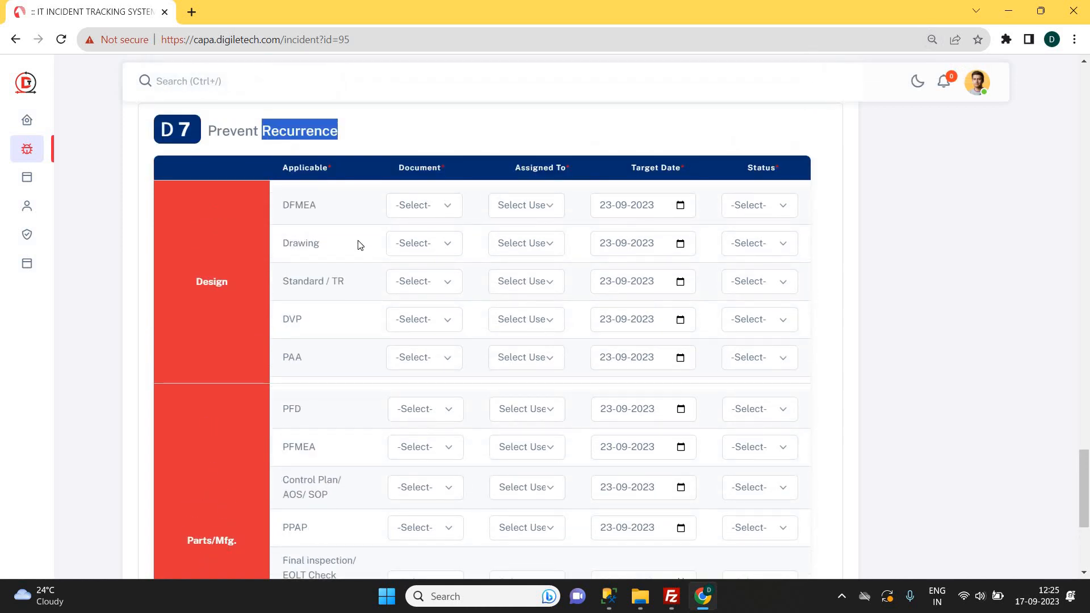
Set D7 Document to Yes for DFMEA and Drawing, No for Standard/TR, DVP and Set-up/Patrolling.
click(425, 206)
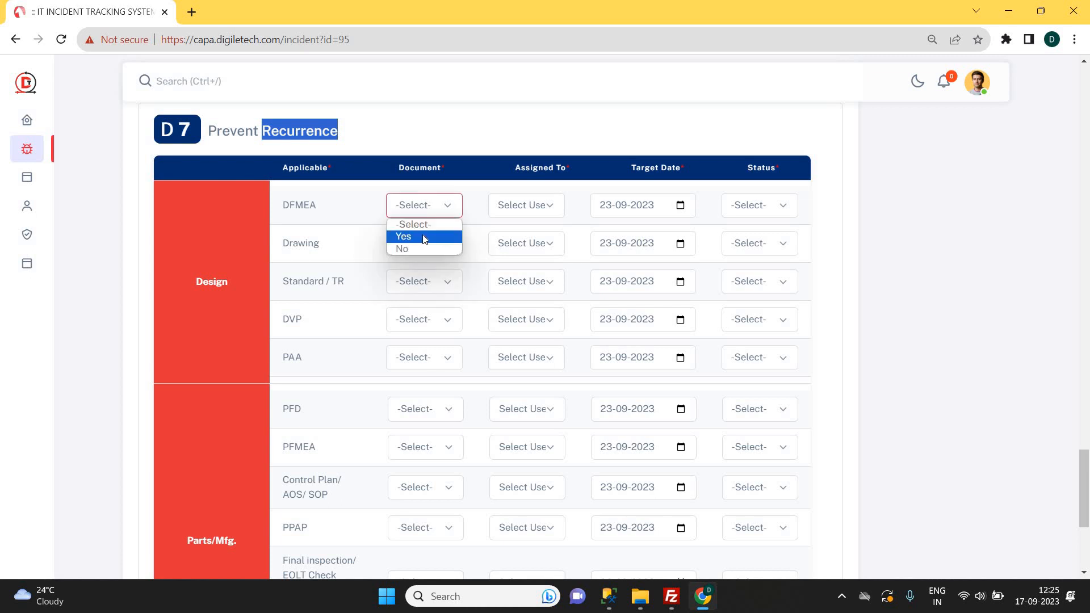
click(424, 238)
click(421, 244)
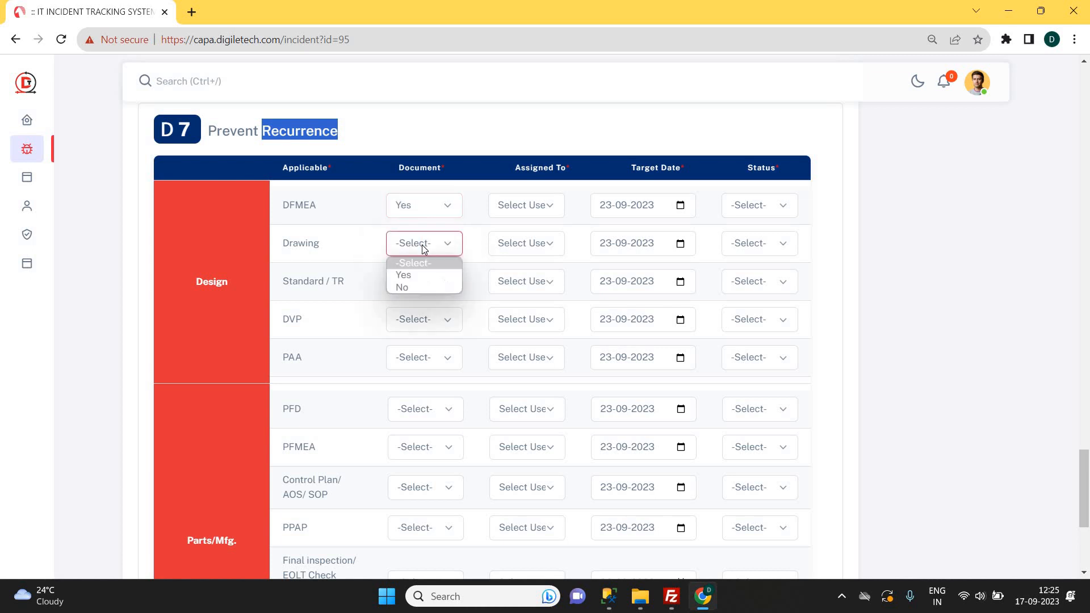
click(423, 244)
click(424, 244)
click(428, 280)
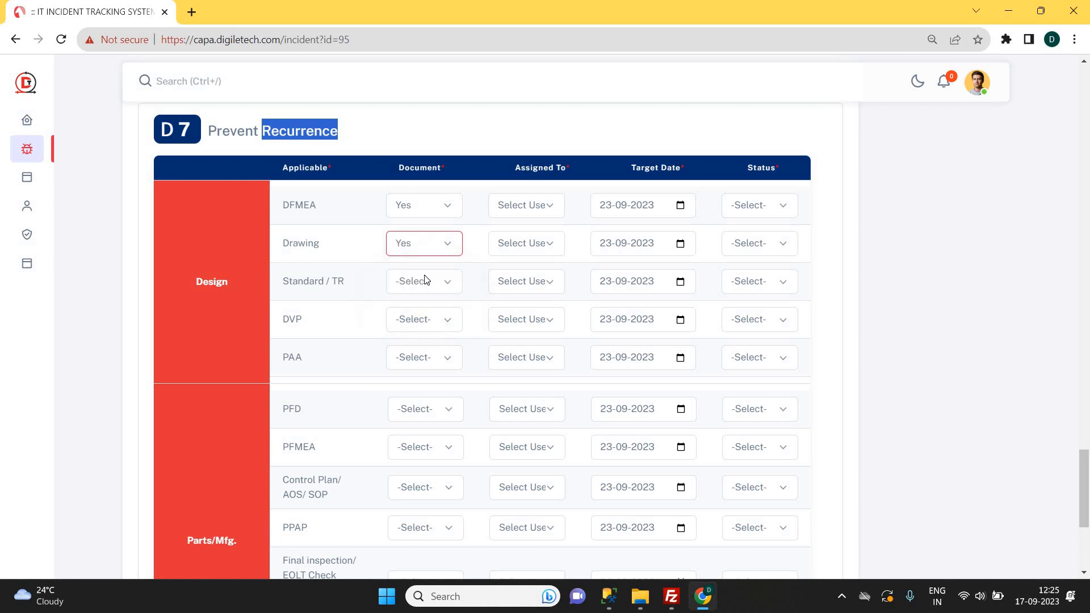
click(425, 281)
click(417, 326)
click(410, 321)
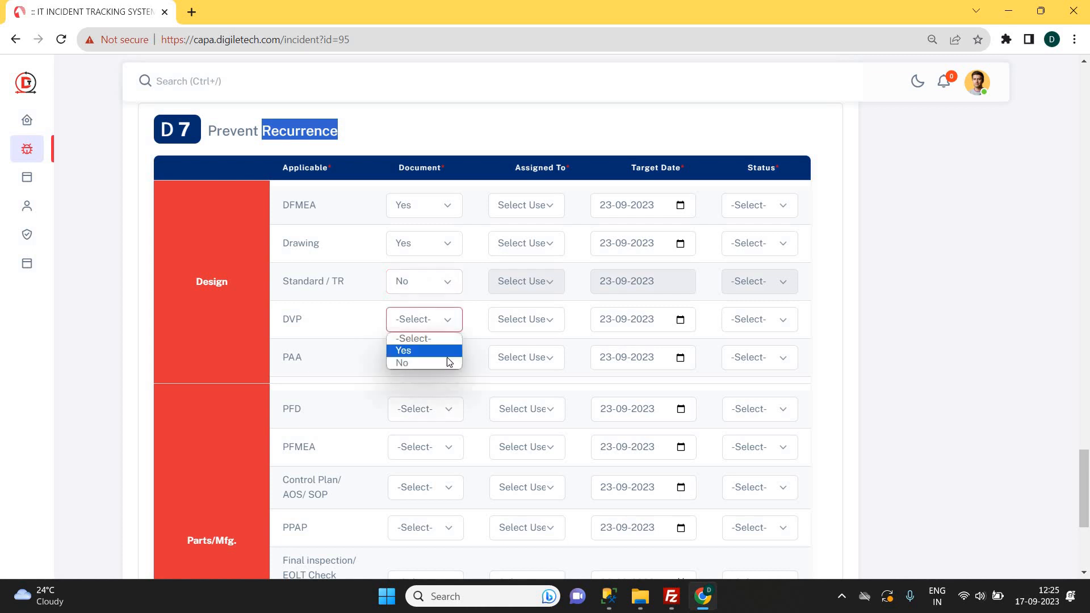
click(409, 359)
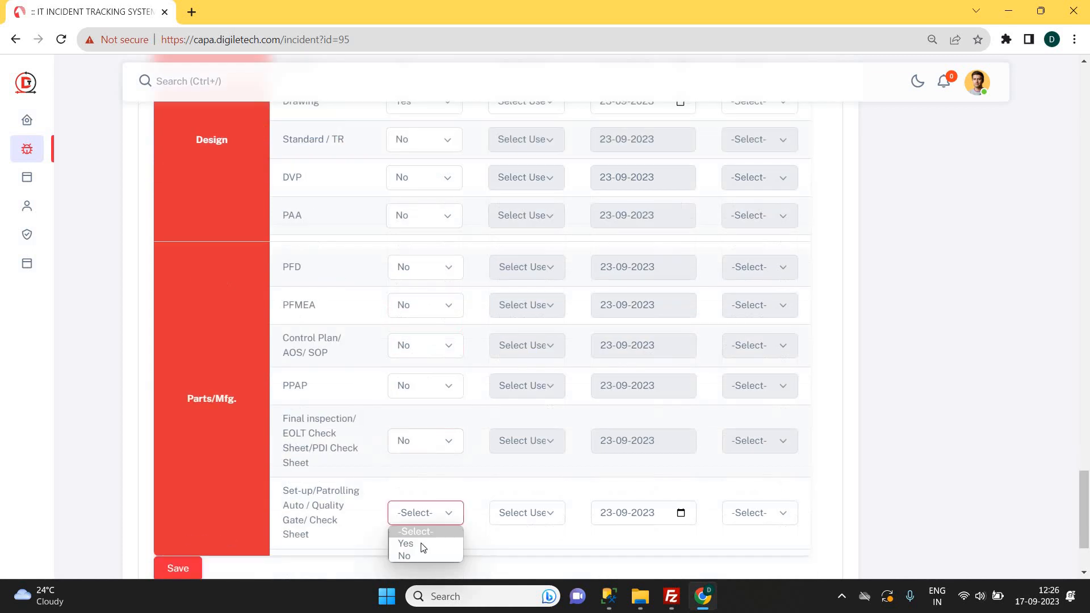
click(426, 556)
scroll(449, 443, up, 4)
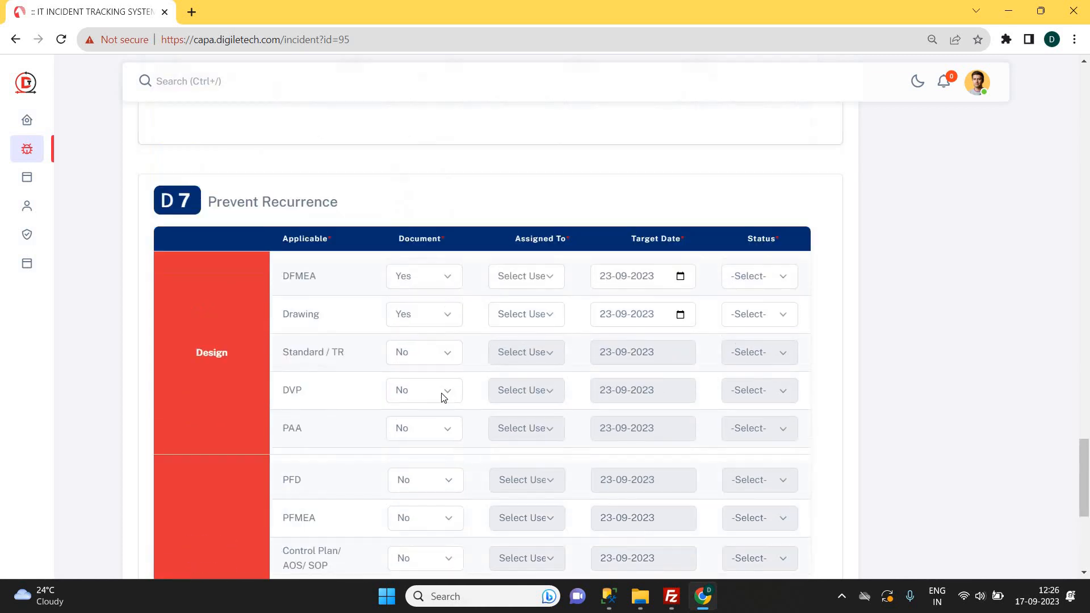
Assign DFMEA and Drawing each to a team member.
click(526, 277)
click(526, 308)
click(526, 314)
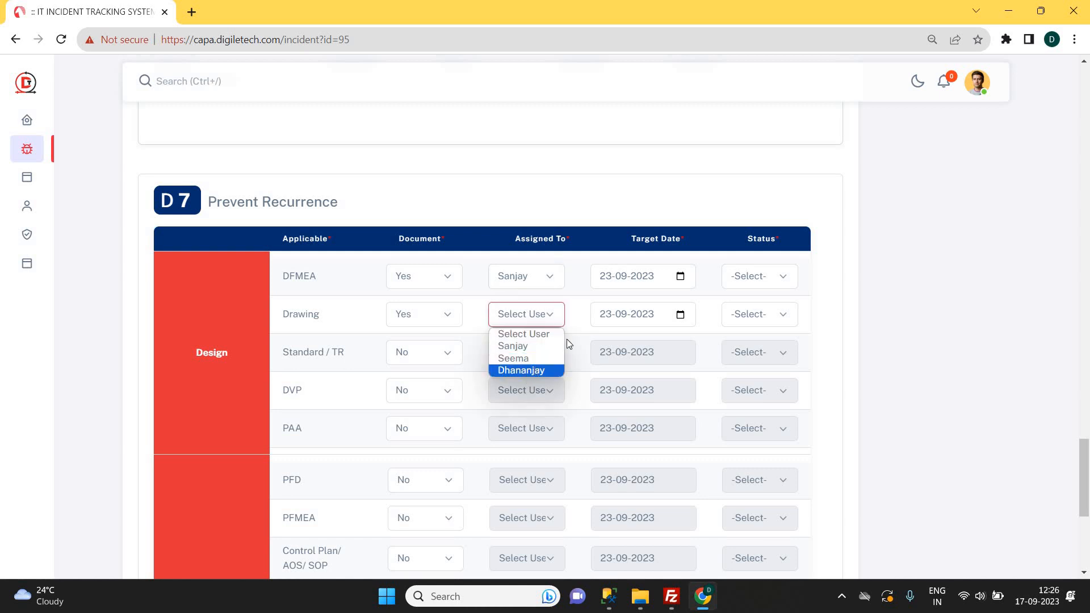
click(522, 370)
Set both DFMEA and Drawing statuses to Pending.
click(755, 277)
click(749, 307)
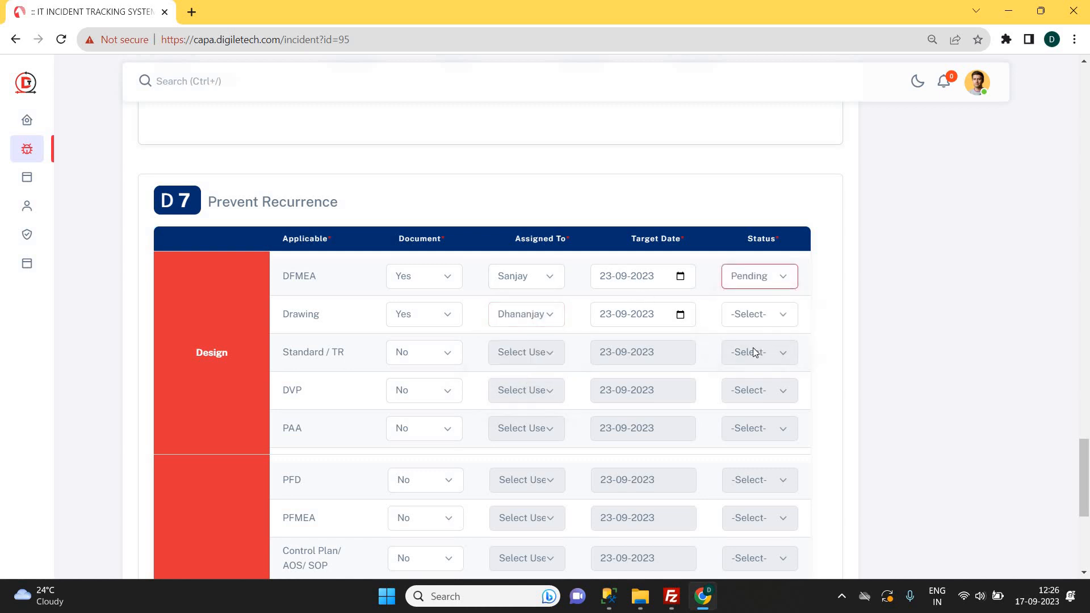
click(759, 314)
click(751, 346)
scroll(705, 369, down, 6)
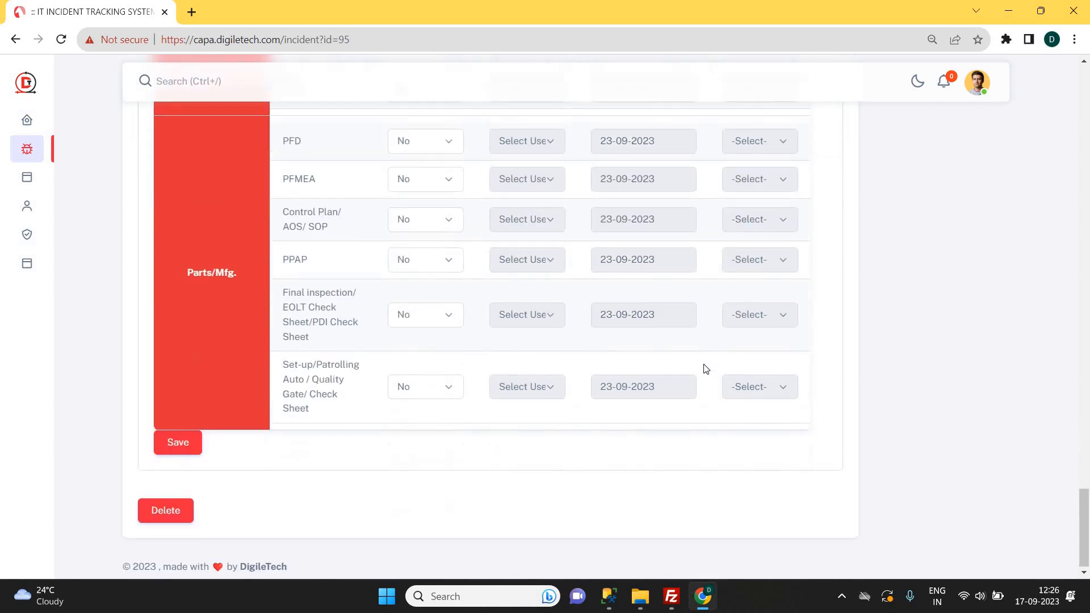
scroll(702, 367, up, 4)
scroll(518, 390, down, 4)
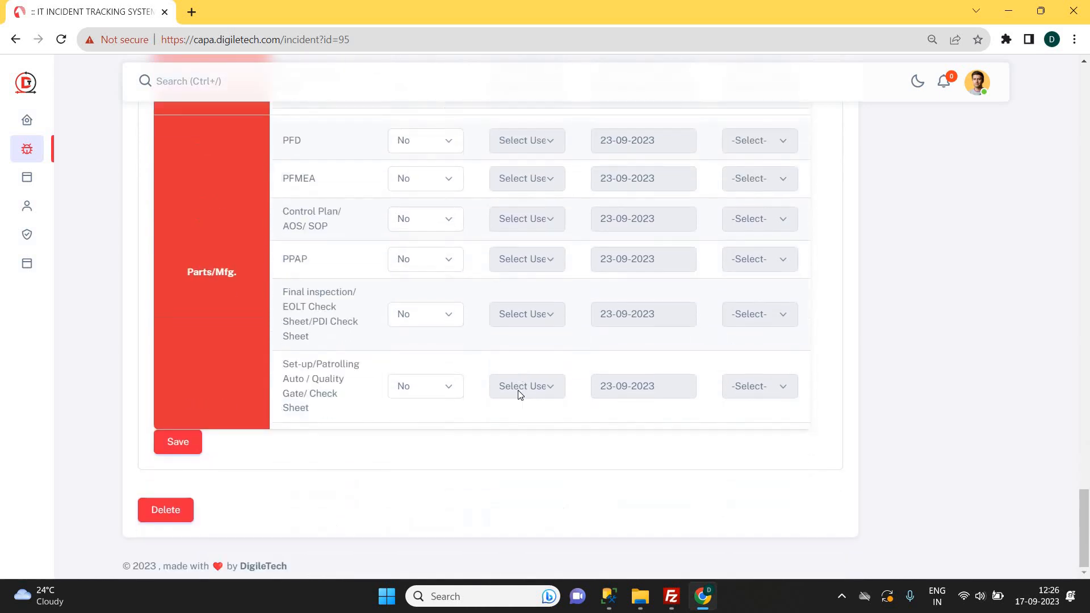
scroll(519, 392, up, 5)
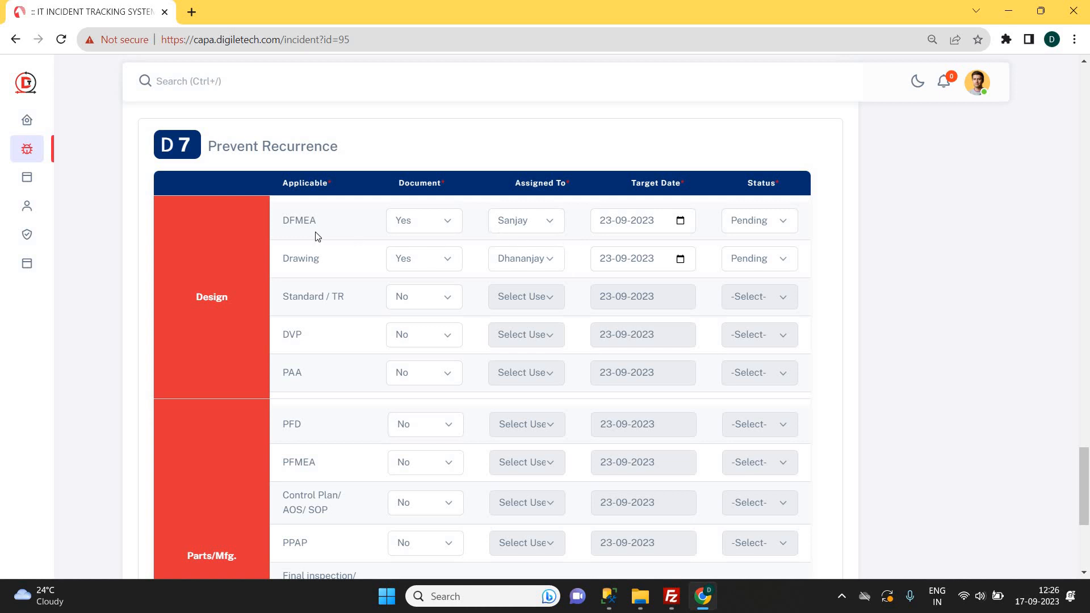
double_click(304, 217)
click(304, 217)
scroll(304, 218, down, 5)
Save the D7 prevent-recurrence entries and reopen INC95.
click(178, 442)
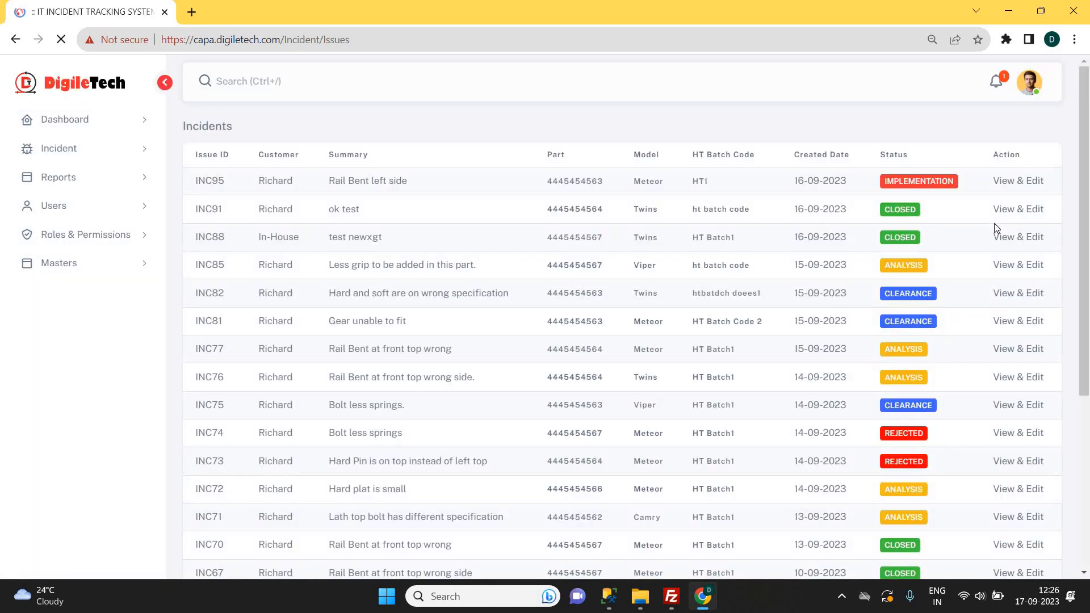
click(977, 185)
drag(1085, 101, 1085, 476)
scroll(978, 435, up, 1)
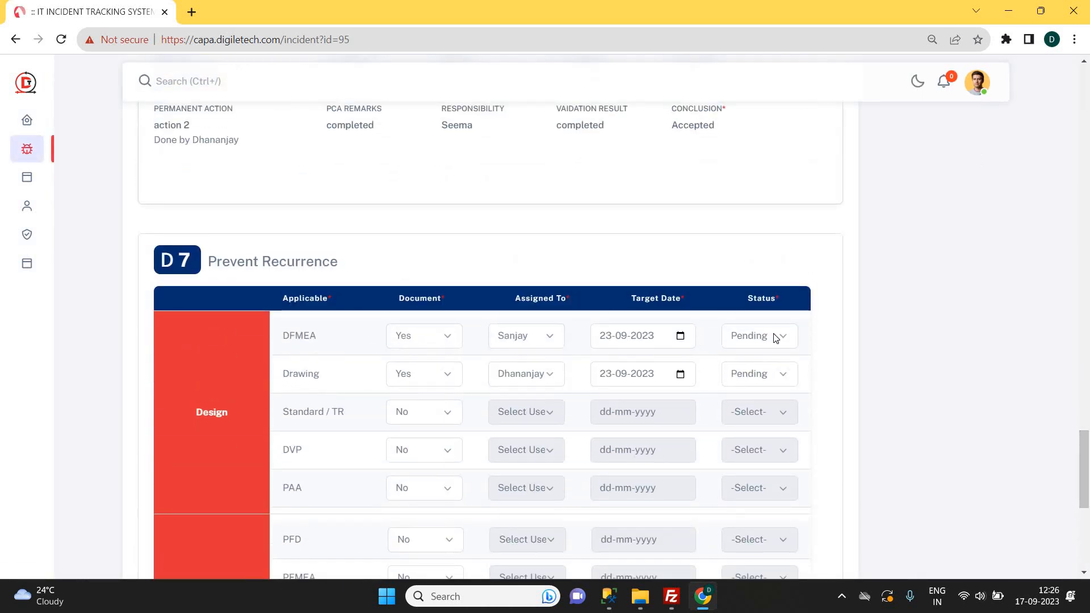
Change DFMEA and Drawing statuses to Completed and save D7.
click(761, 336)
click(761, 379)
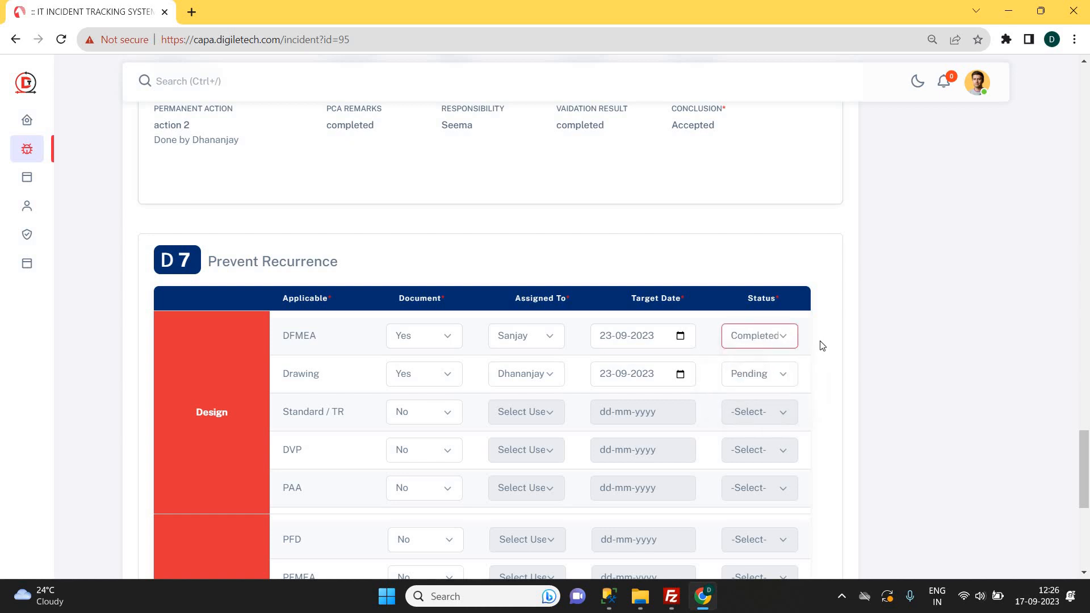
click(523, 375)
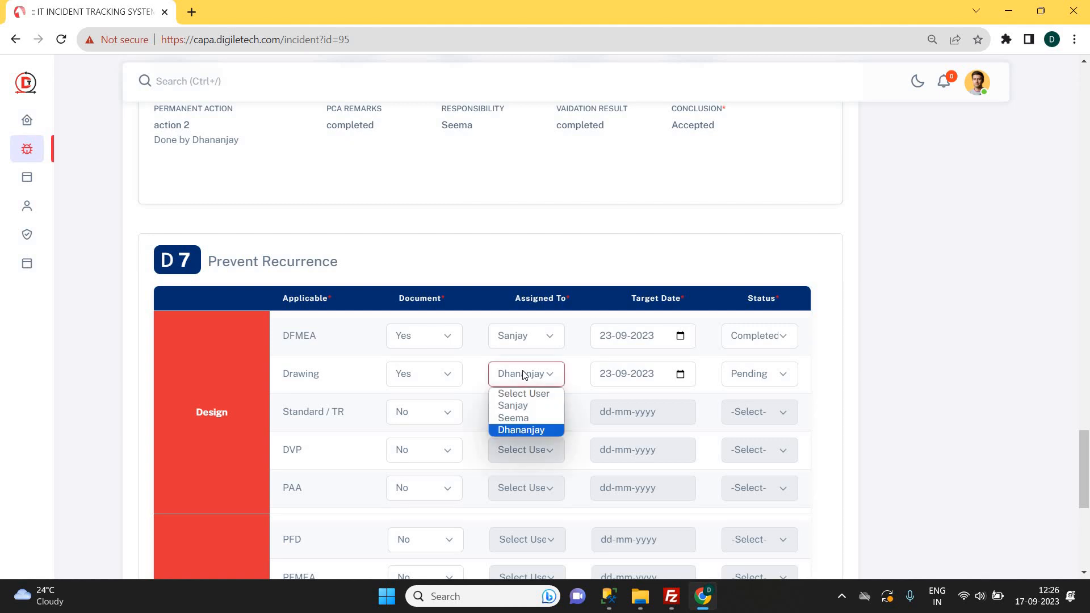
click(792, 378)
click(772, 376)
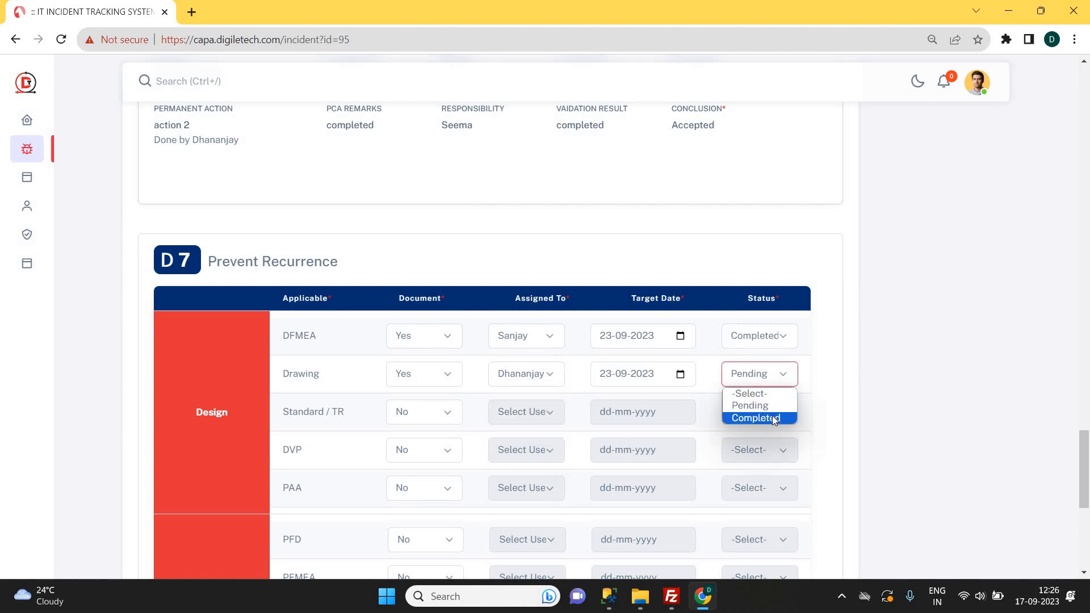
click(773, 416)
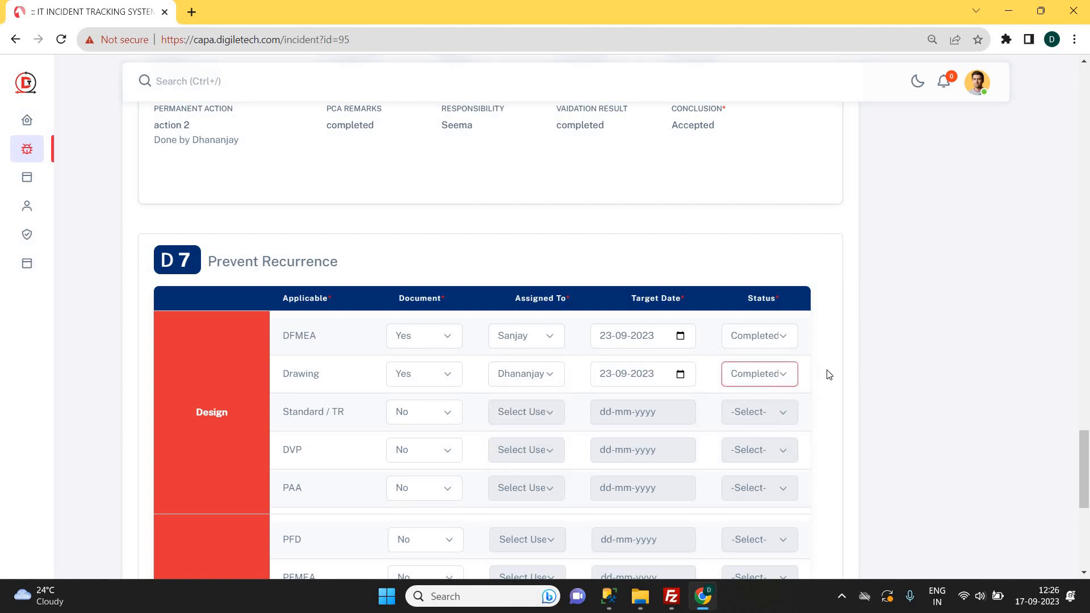
scroll(397, 432, down, 7)
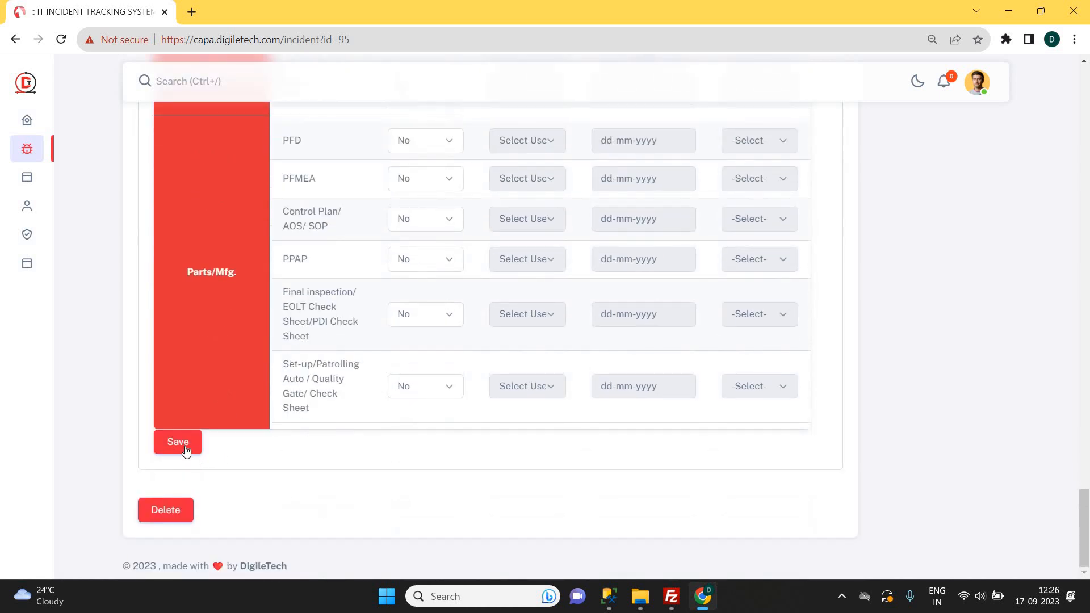
click(186, 451)
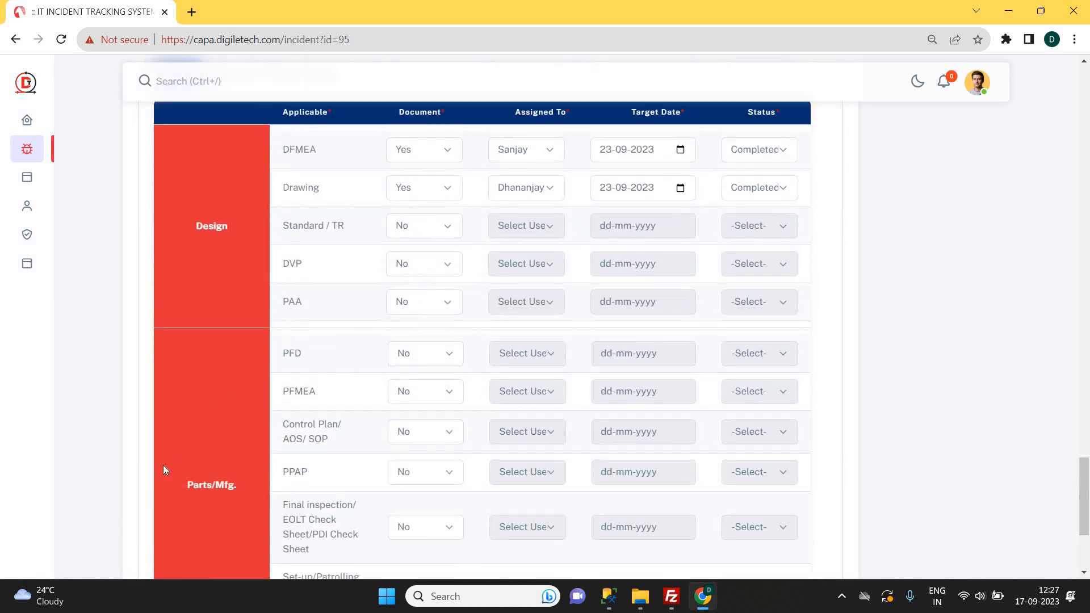
scroll(170, 528, down, 3)
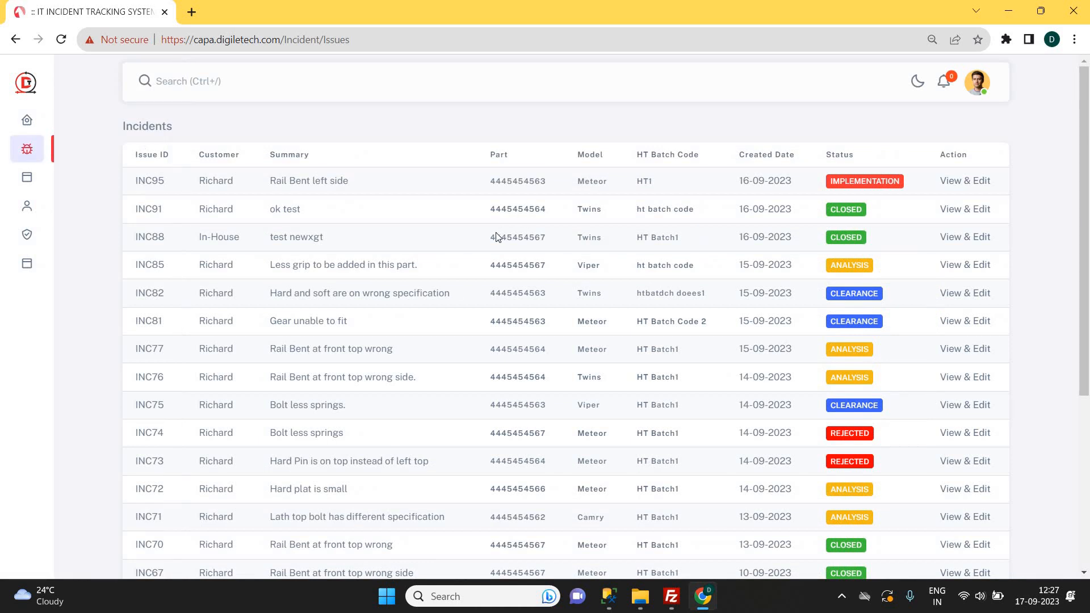
Enter the D8 closing remark 'good work team', tick Submit, and submit to close INC95.
click(974, 182)
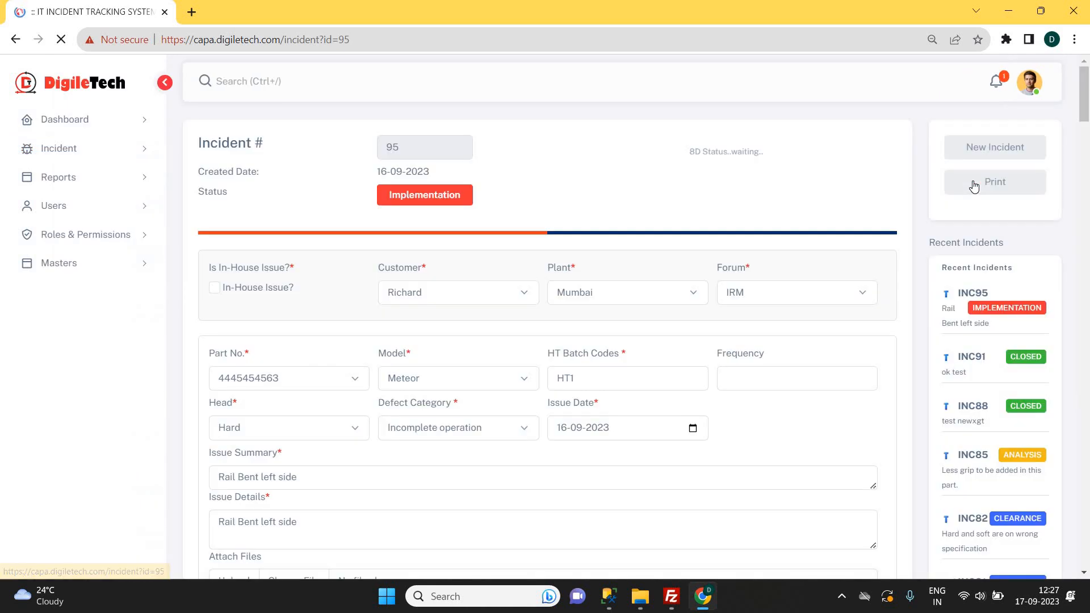
scroll(578, 317, down, 3)
scroll(578, 317, down, 20)
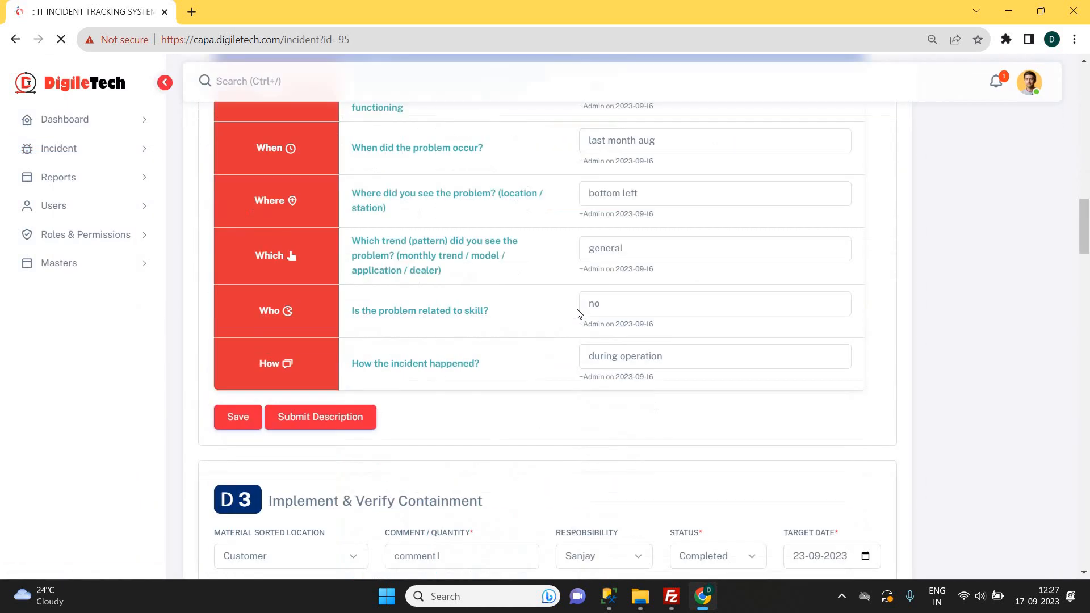
scroll(562, 320, down, 10)
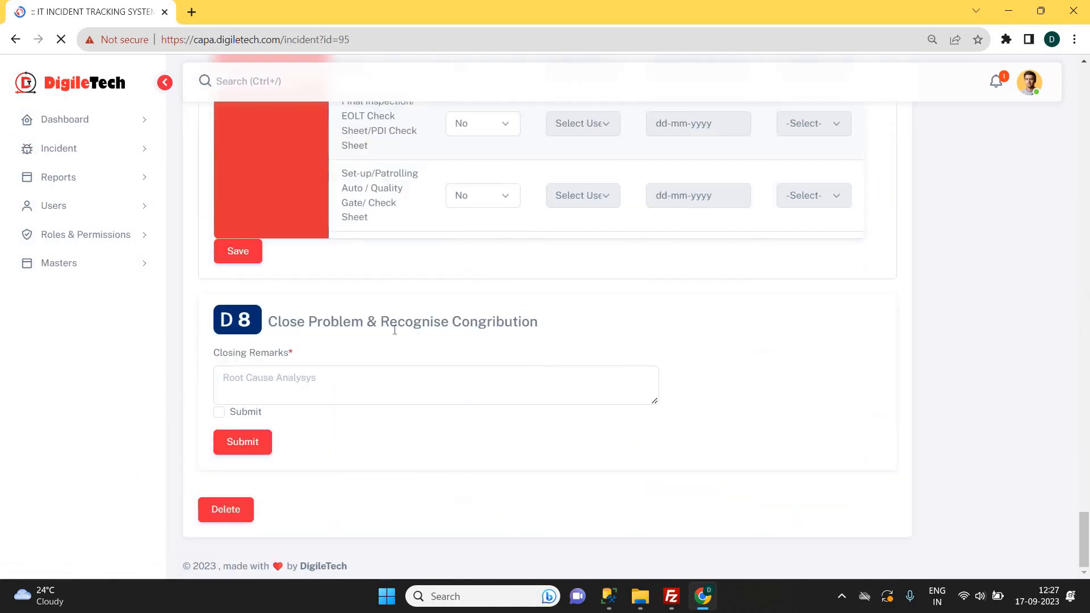
click(336, 377)
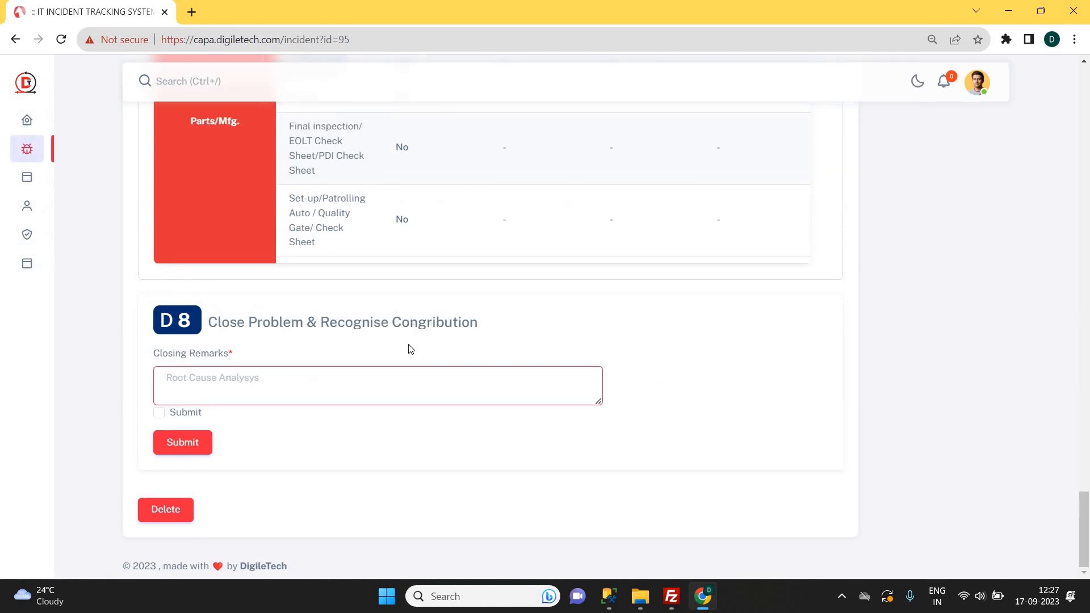
double_click(412, 321)
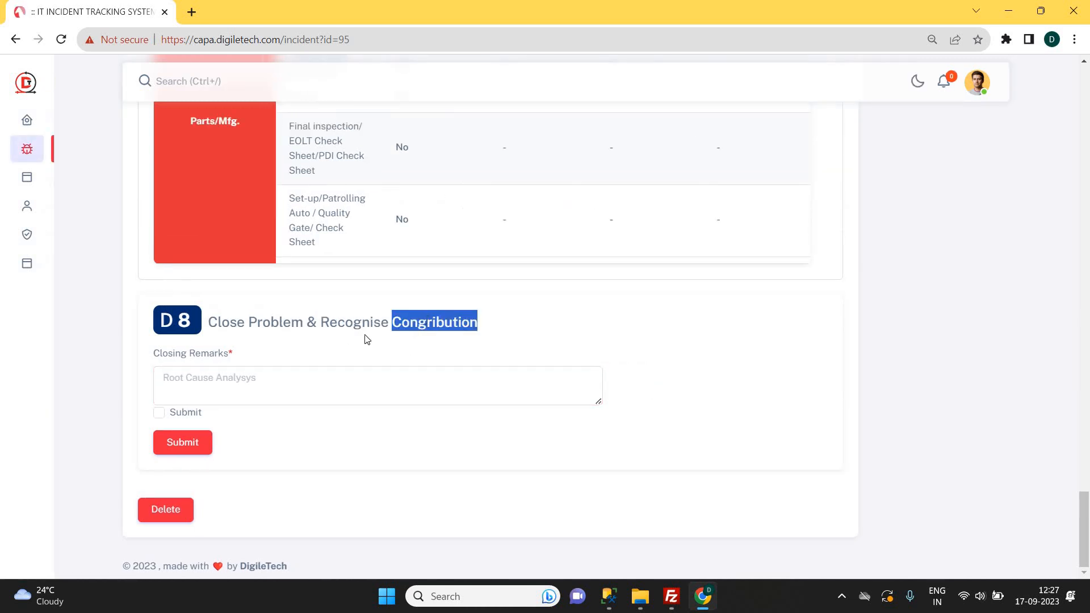
click(302, 384)
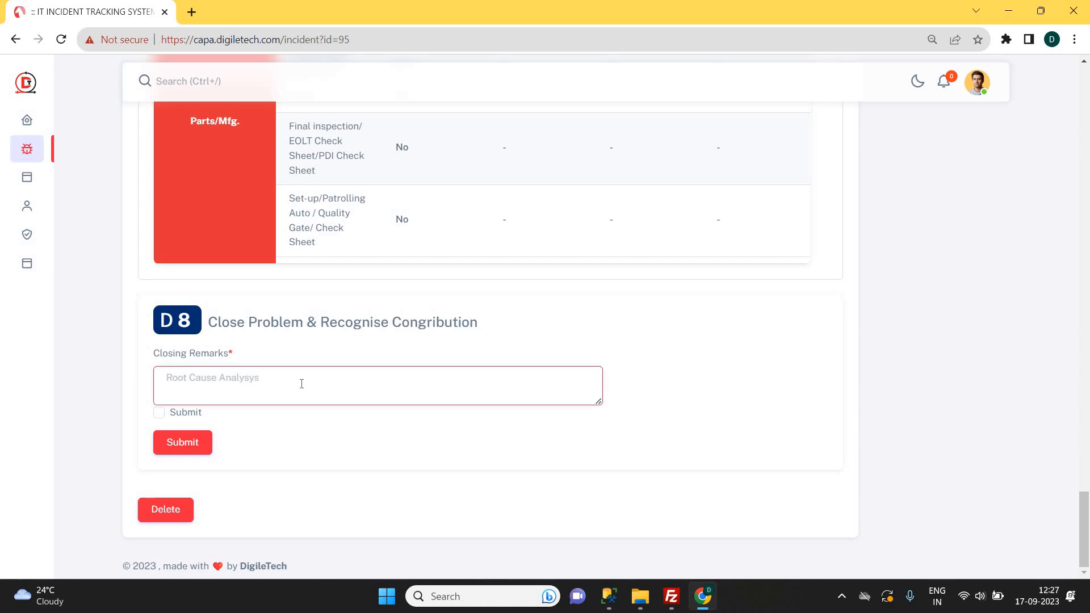
text(good work team)
click(157, 415)
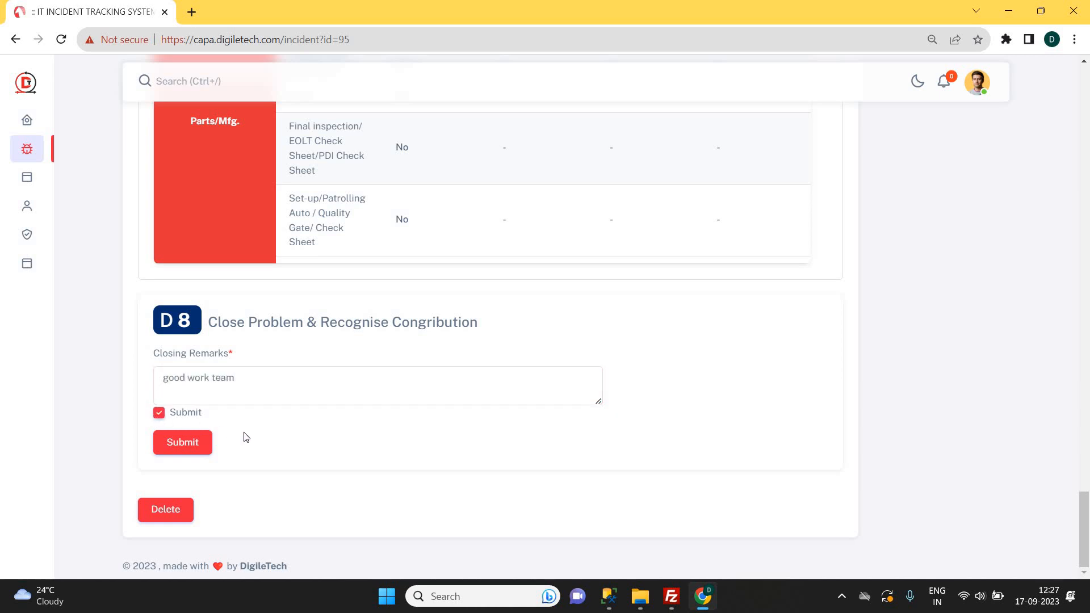
click(186, 441)
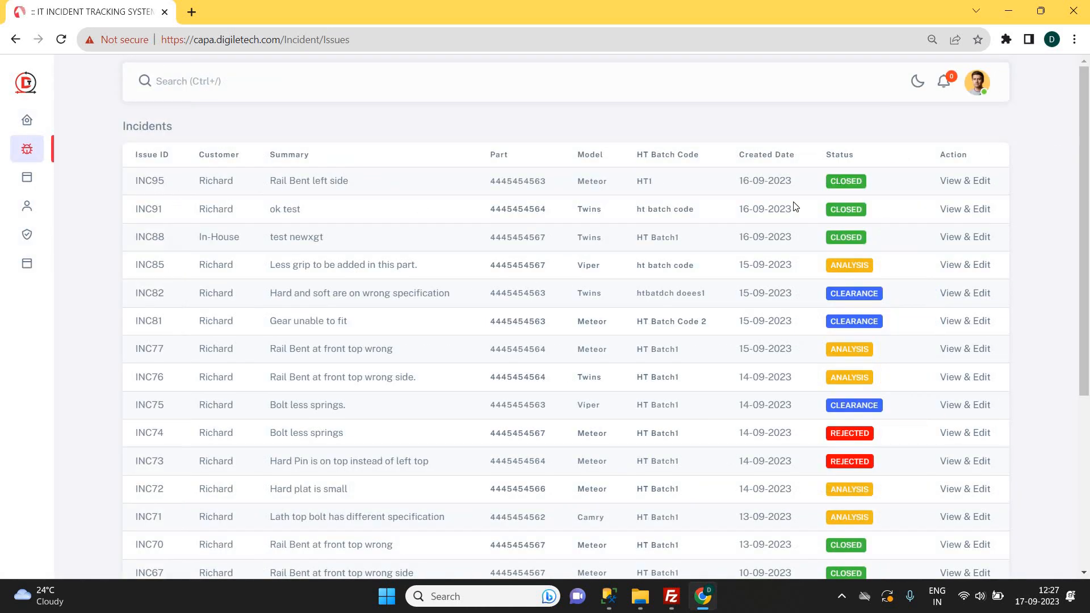
Read through closed INC95's D1–D7 sections, then open its print version.
click(954, 187)
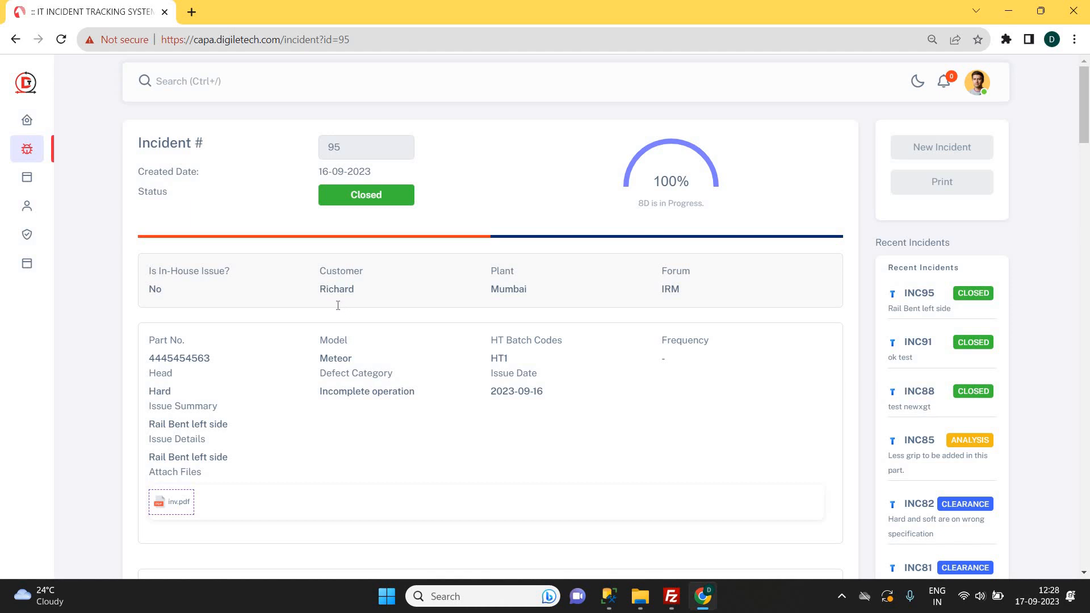
scroll(338, 306, down, 9)
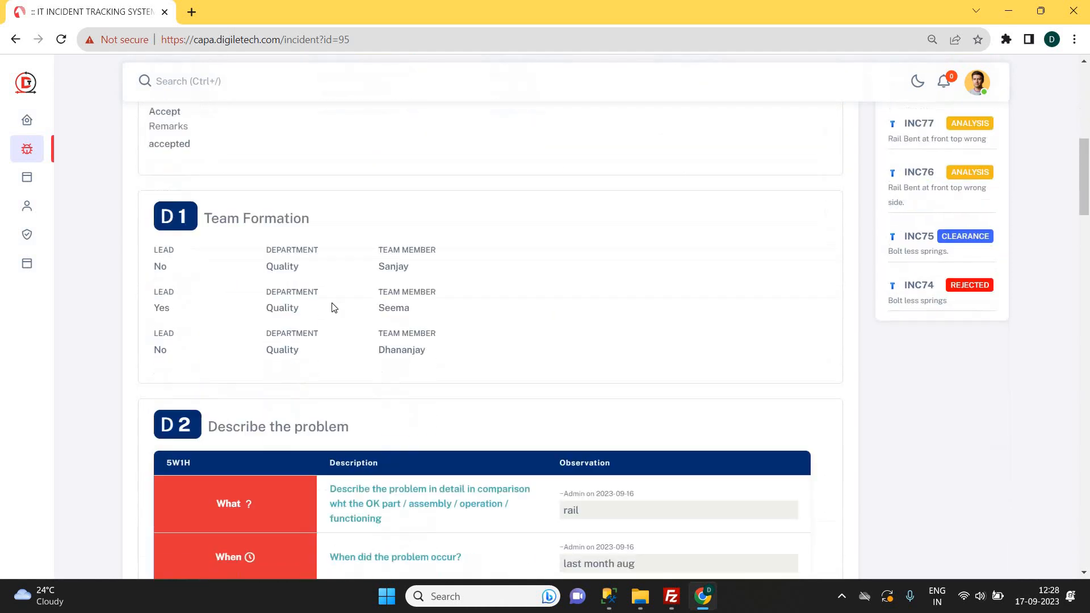
scroll(334, 307, down, 6)
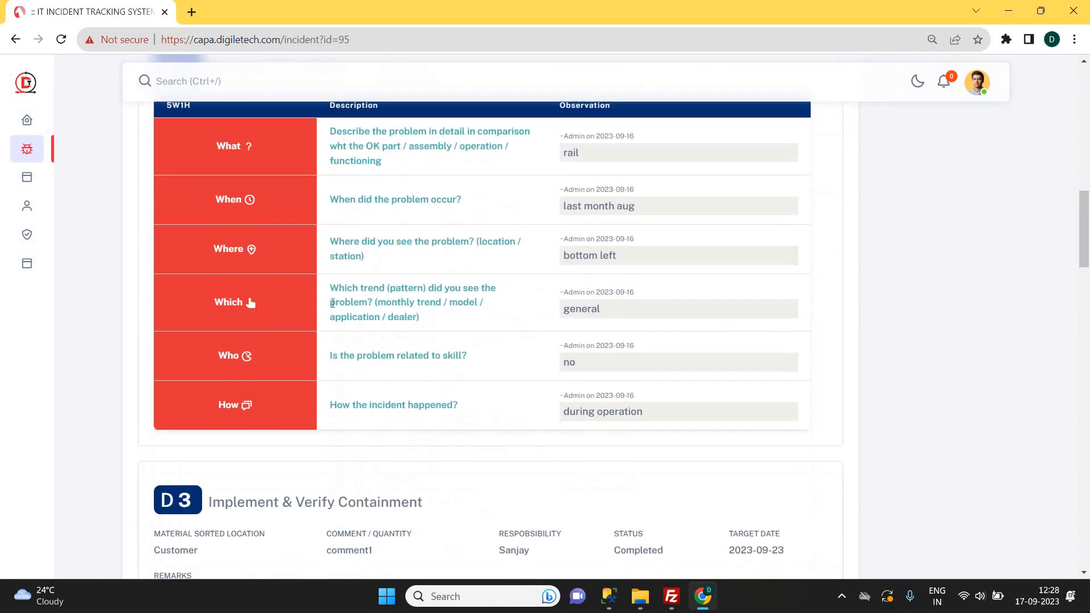
scroll(333, 304, down, 11)
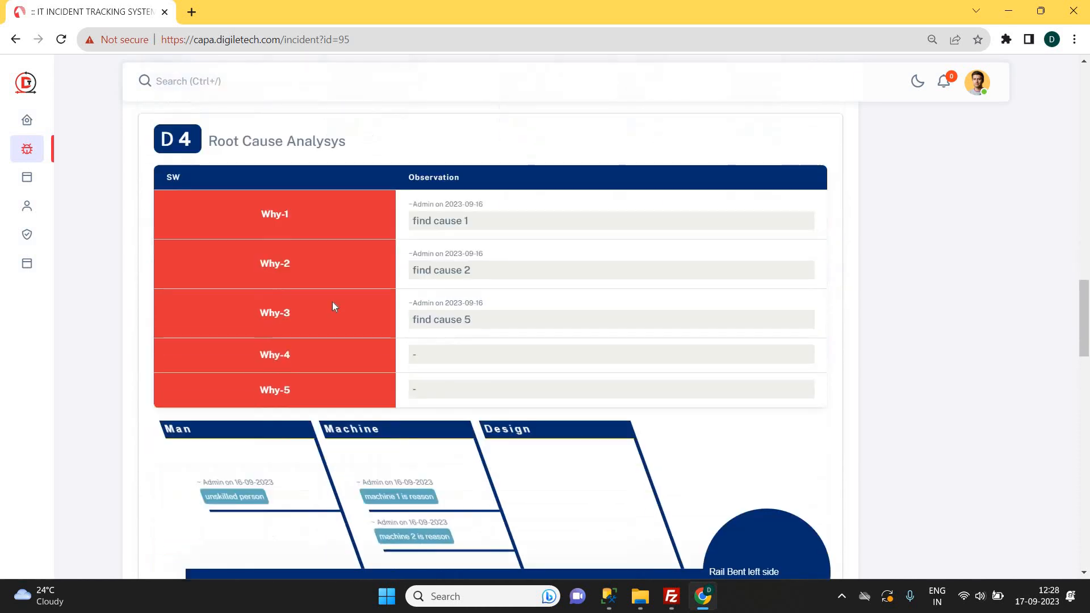
scroll(332, 307, down, 10)
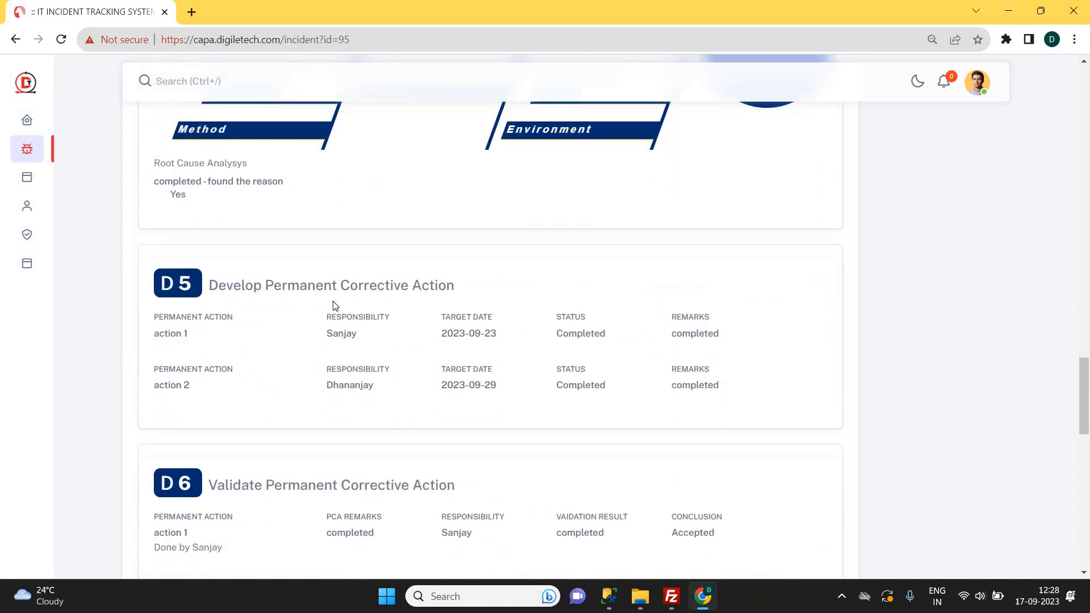
scroll(335, 306, down, 12)
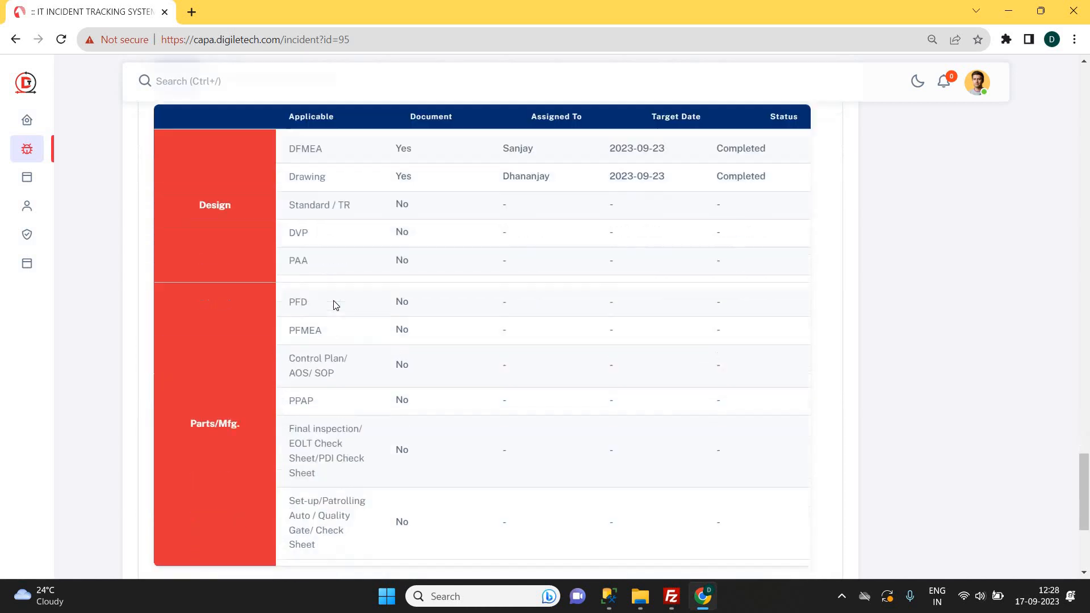
scroll(334, 305, down, 3)
scroll(333, 305, down, 1)
scroll(848, 351, up, 5)
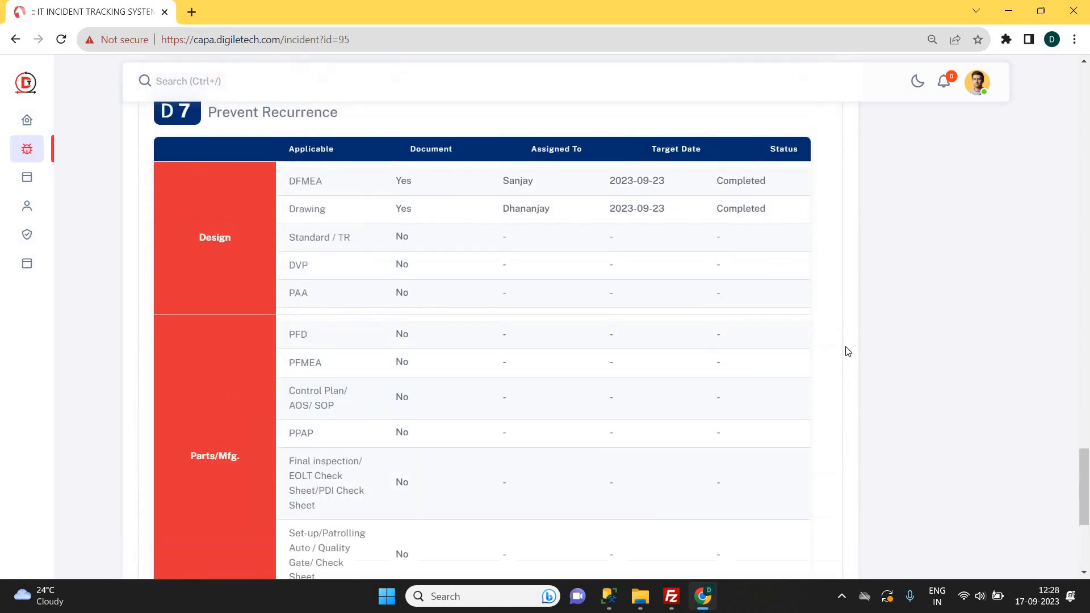
scroll(848, 351, up, 5)
scroll(1062, 224, up, 20)
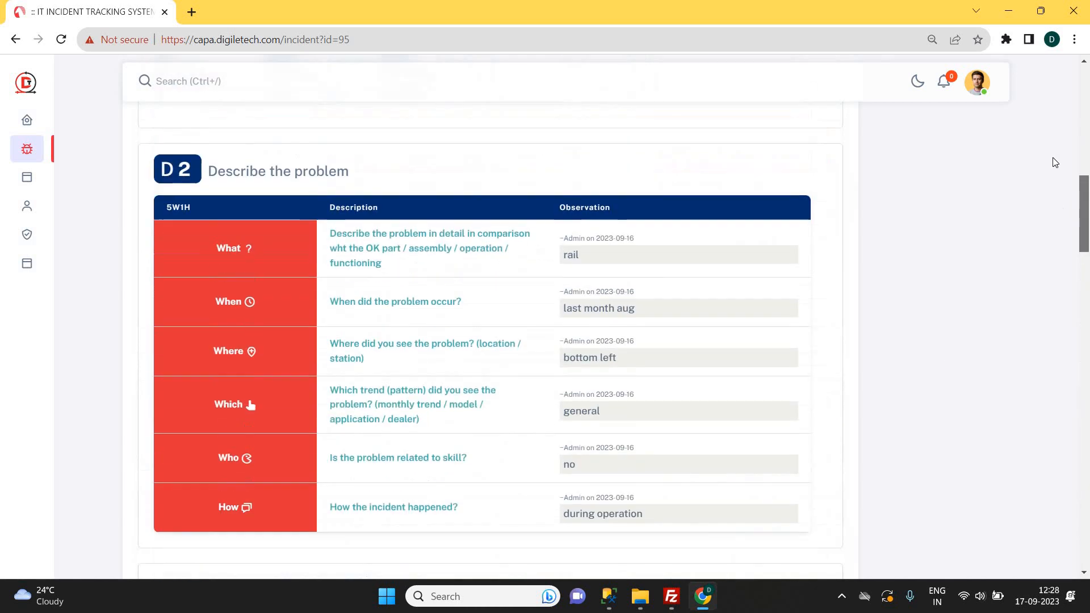
scroll(1051, 125, up, 15)
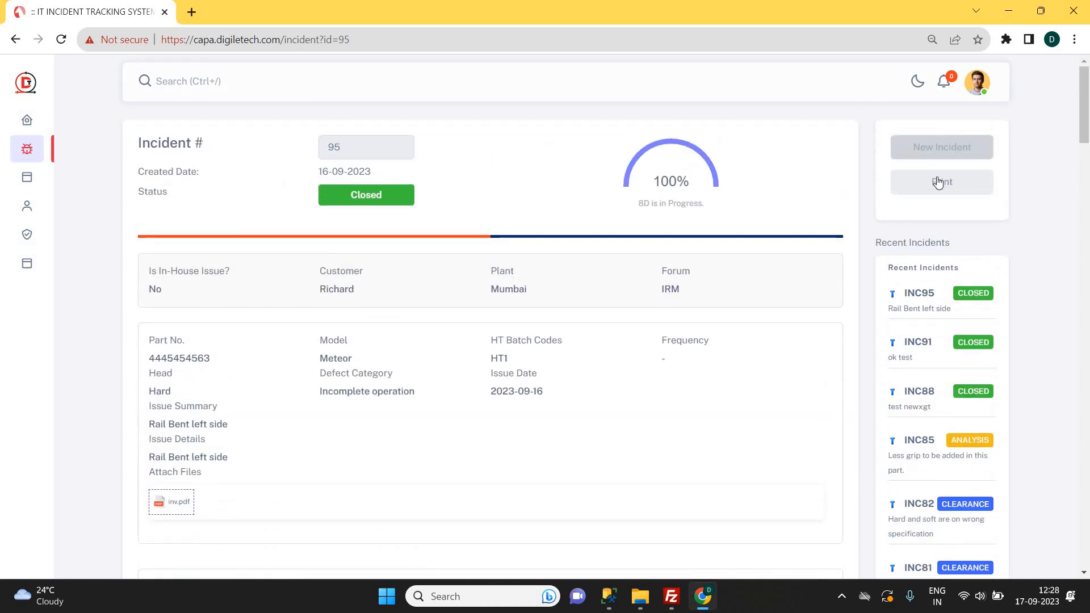
click(951, 178)
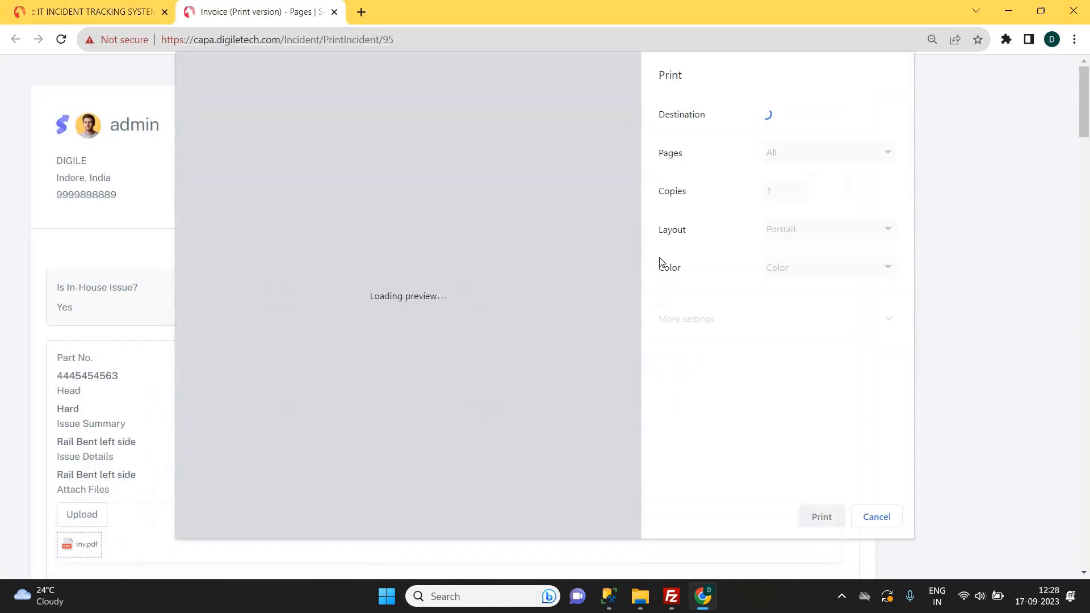
Save the 8D report as PDF with the Save as PDF destination.
scroll(538, 302, down, 20)
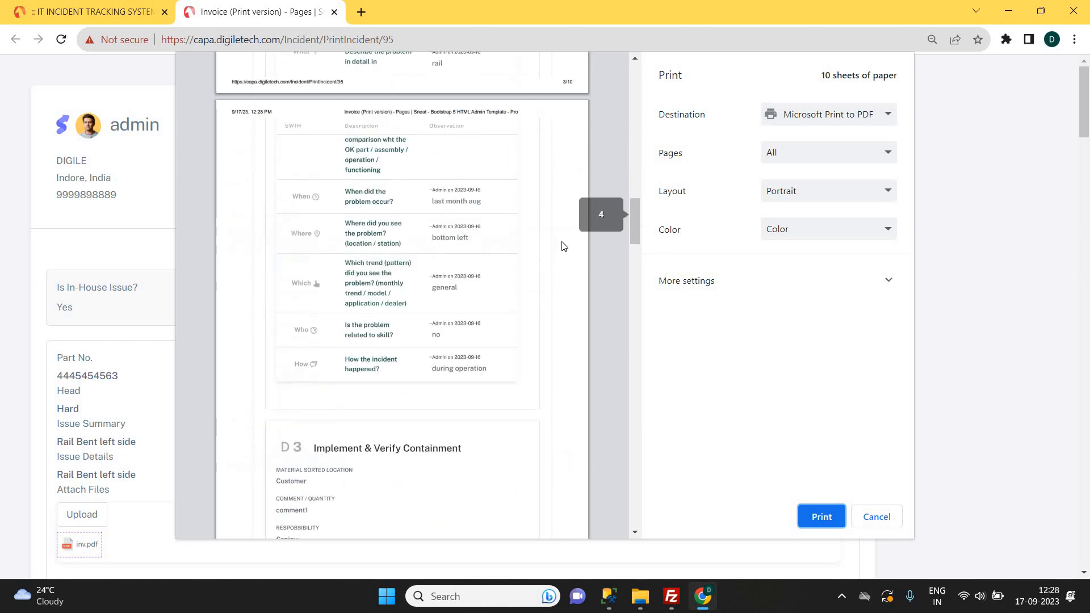
mouse_move(634, 237)
mouse_down()
mouse_move(634, 255)
mouse_move(636, 234)
mouse_up()
click(847, 128)
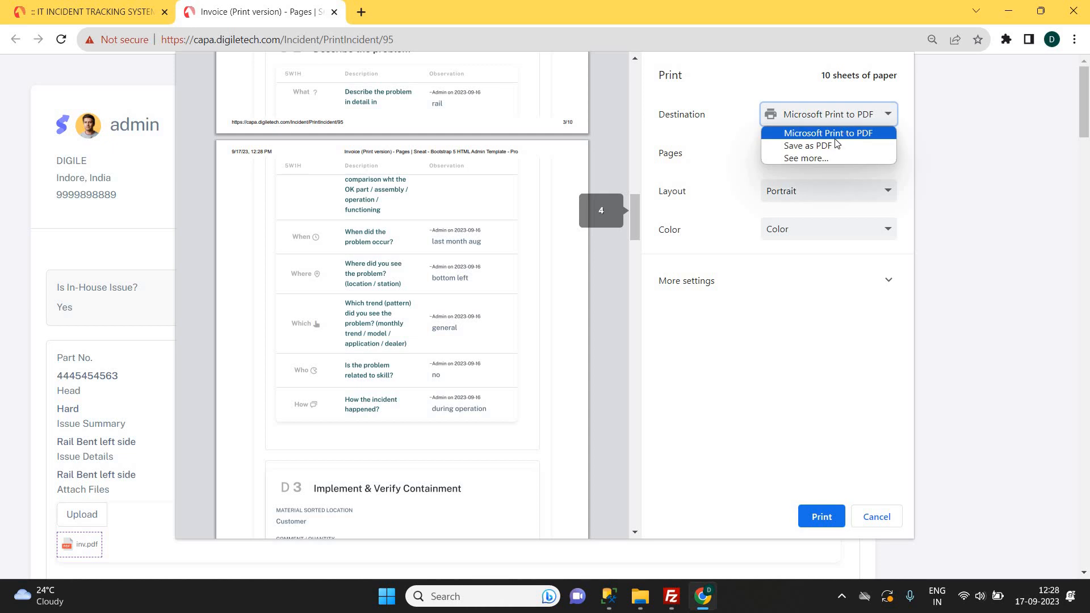
click(829, 149)
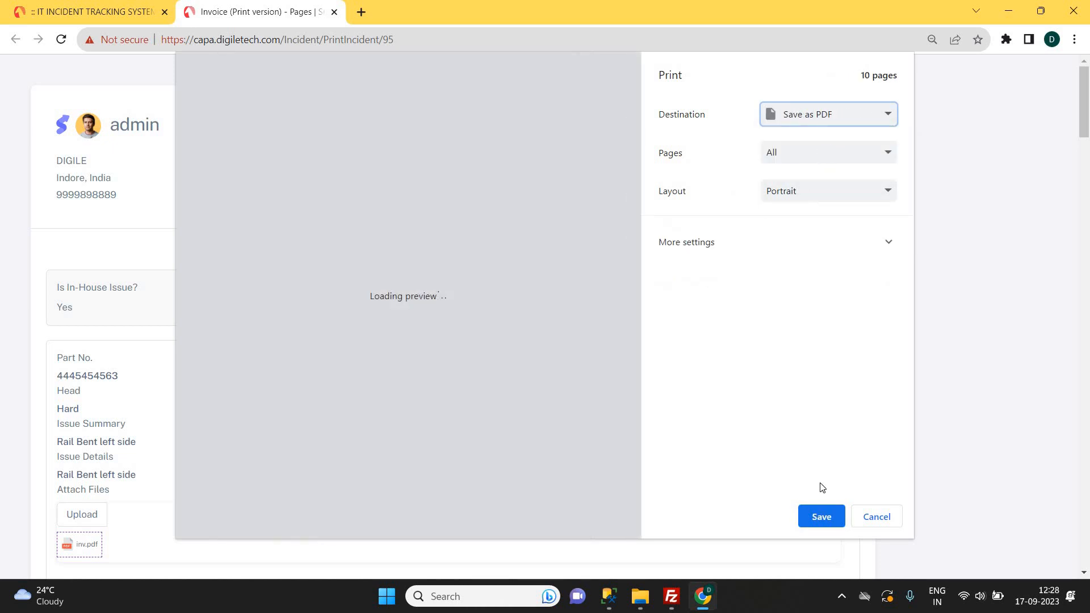
click(823, 516)
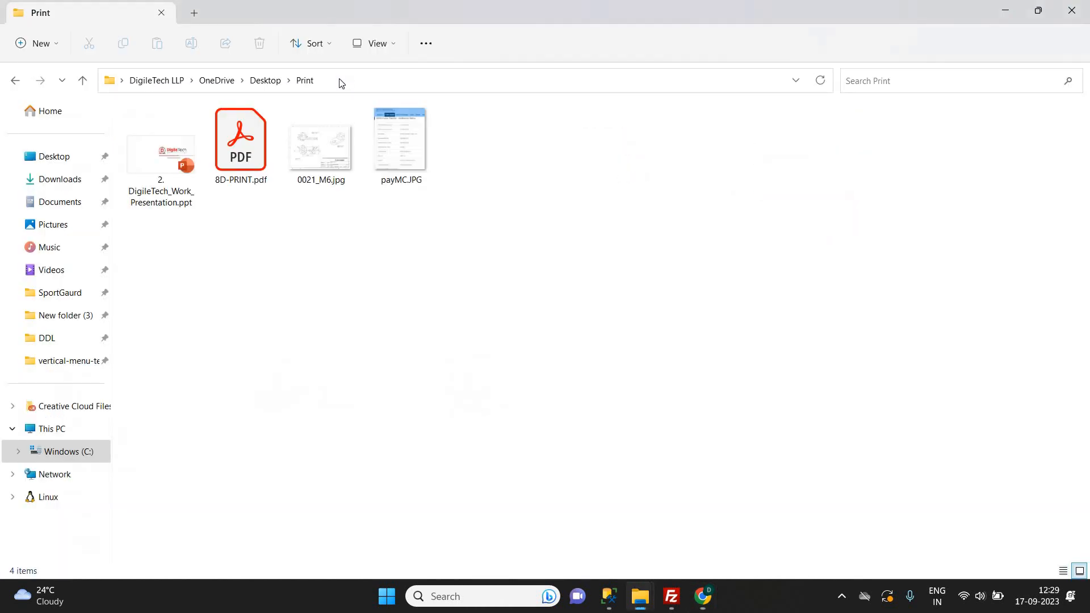
Confirm 8D-PRINT.pdf in the Print folder and return to the incident page.
click(241, 144)
click(243, 144)
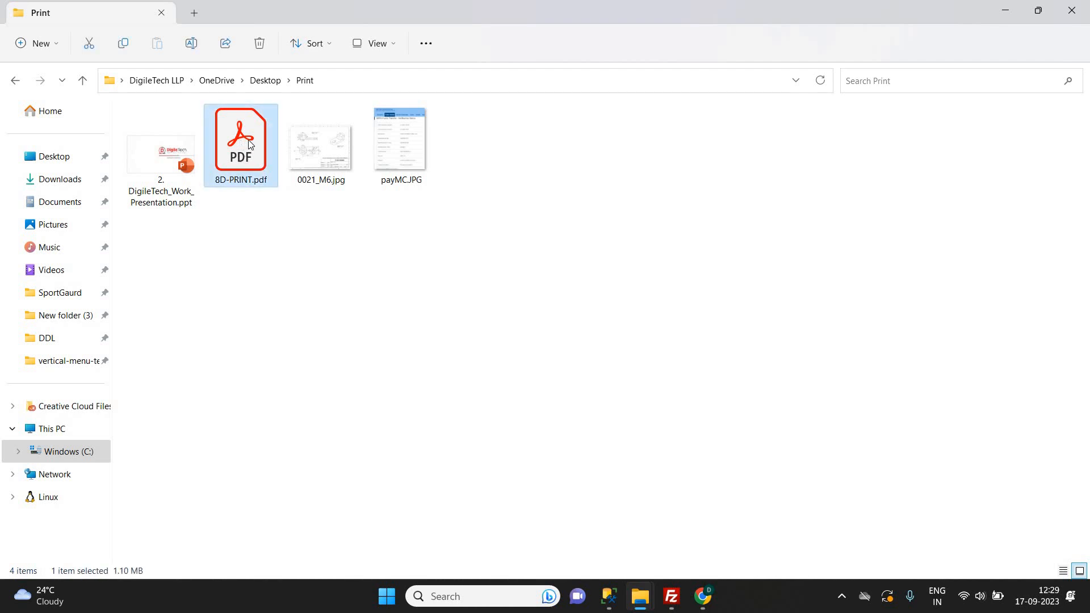
click(702, 596)
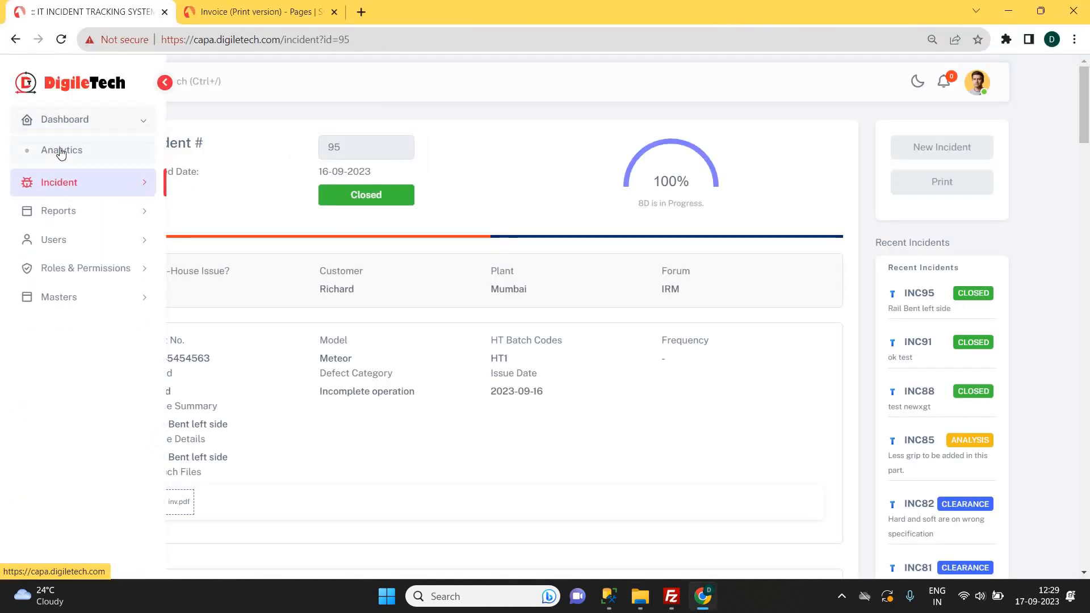
Open the Analytics dashboard and expand the Reports menu in the sidebar.
click(60, 153)
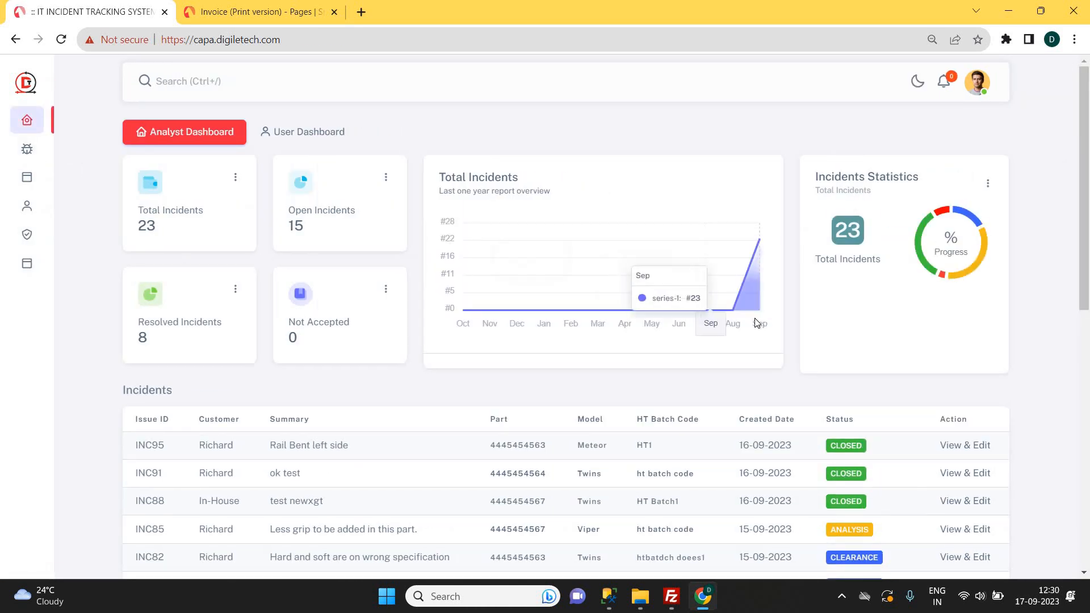
scroll(253, 278, down, 1)
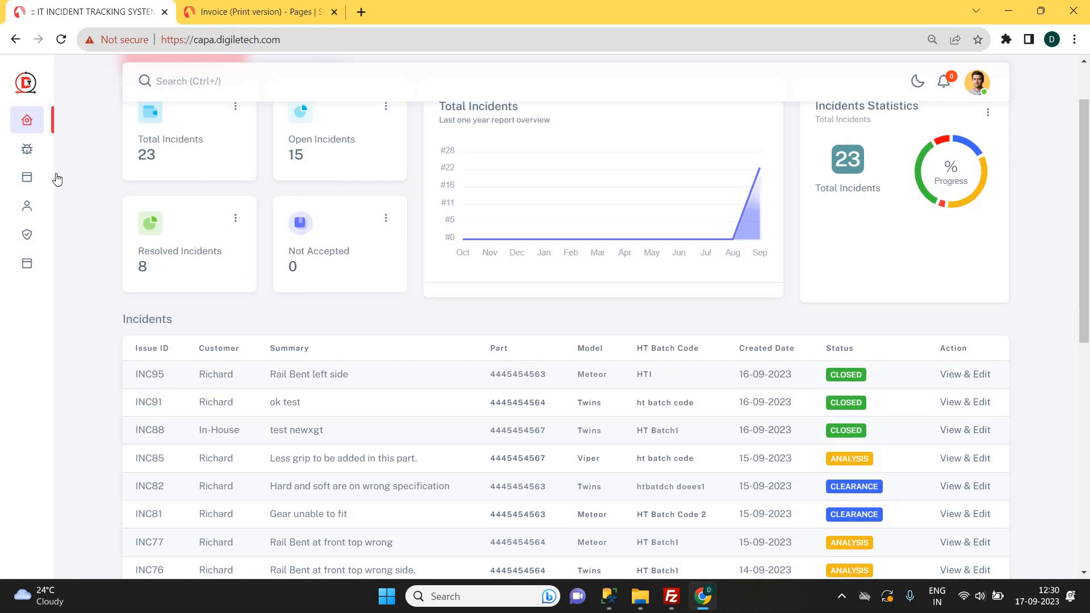
mouse_move(61, 183)
click(63, 211)
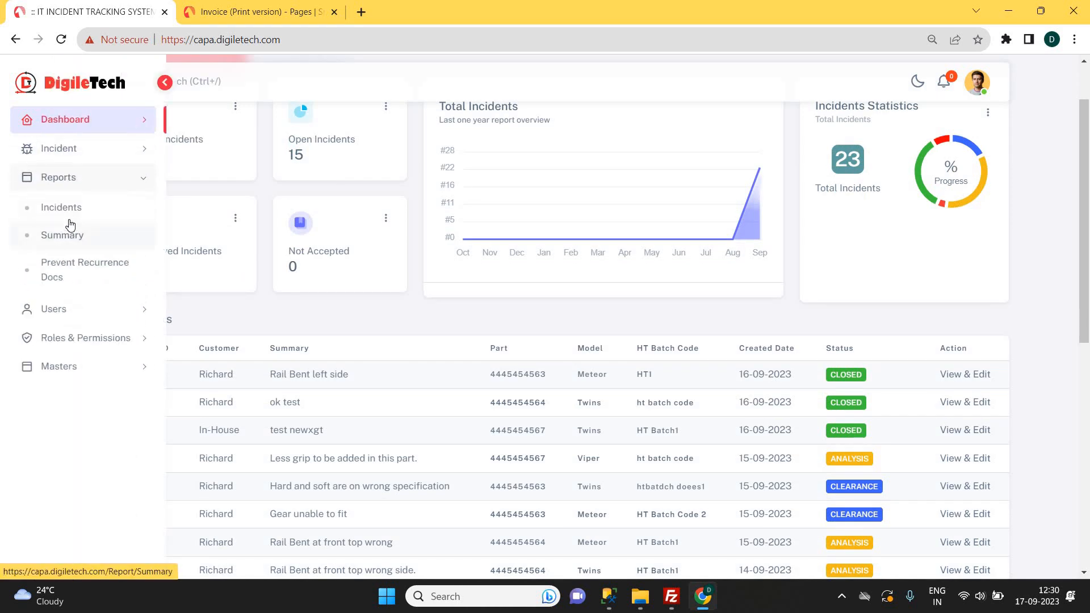
click(58, 236)
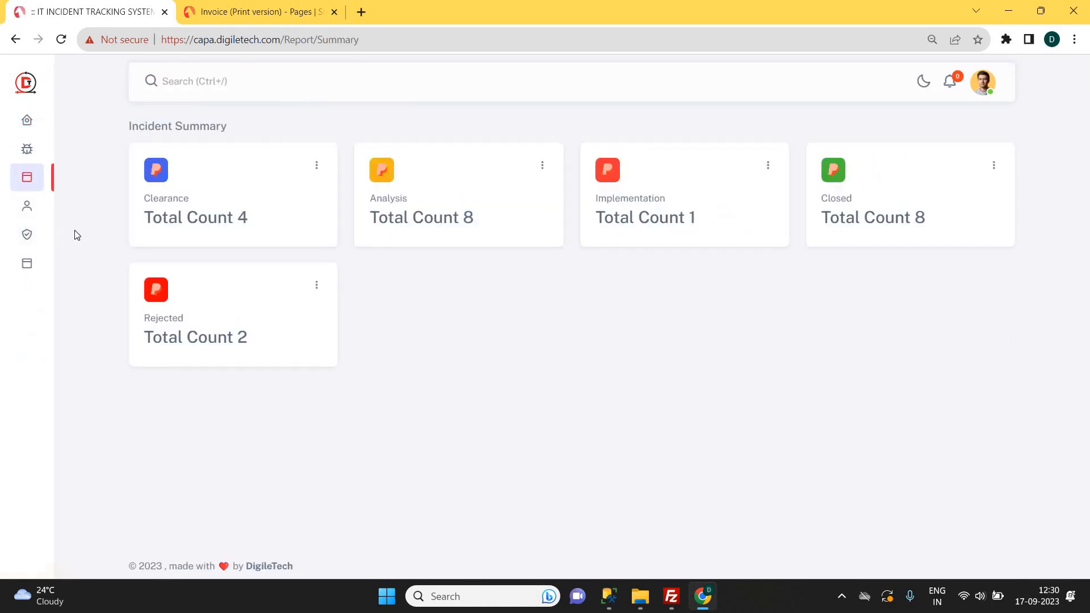
click(993, 166)
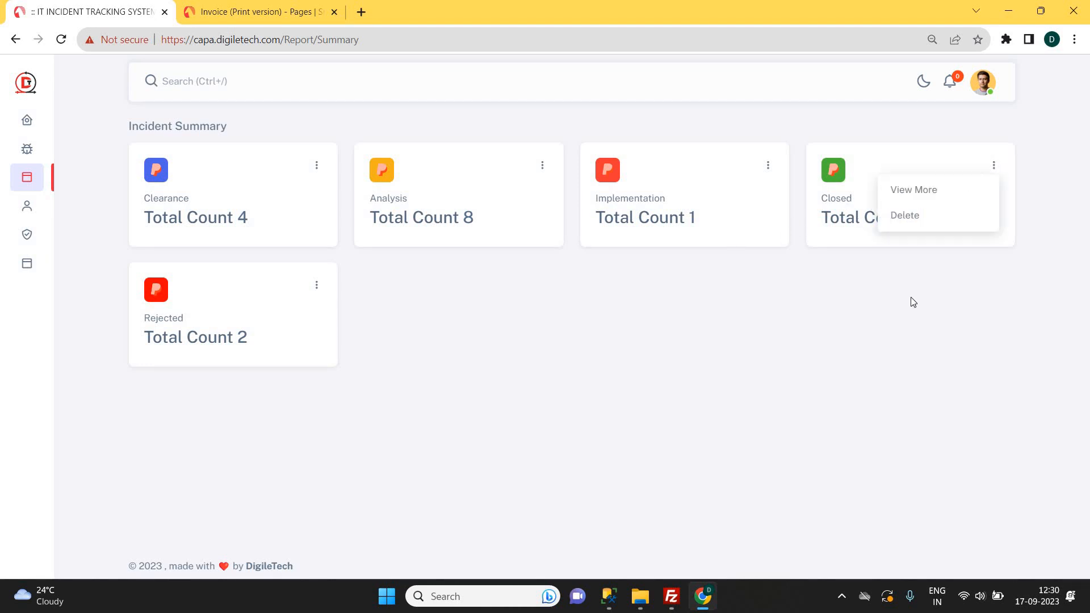
click(924, 226)
click(925, 226)
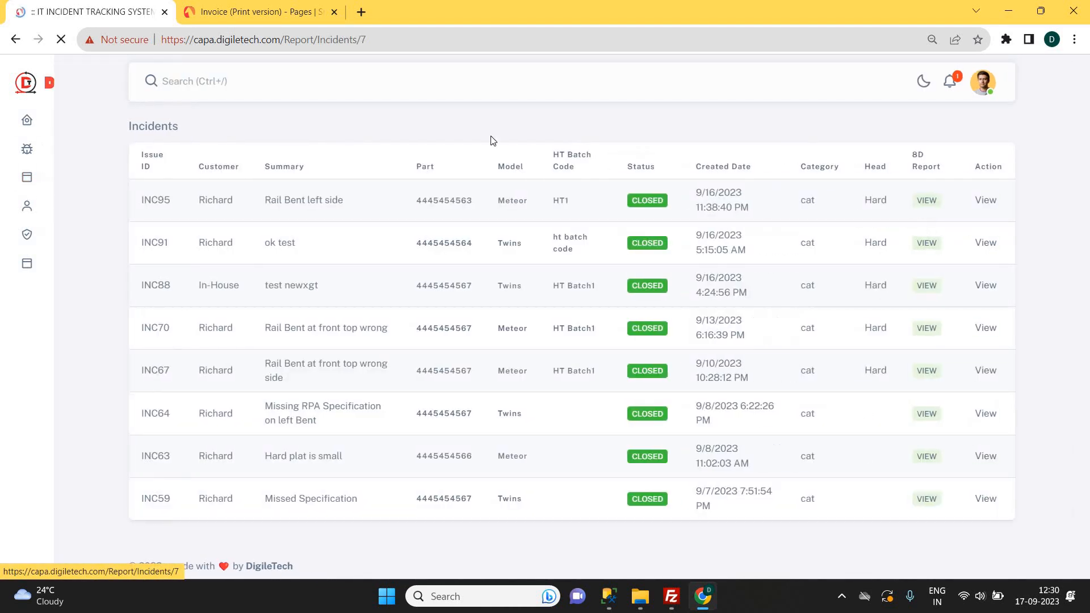
click(14, 41)
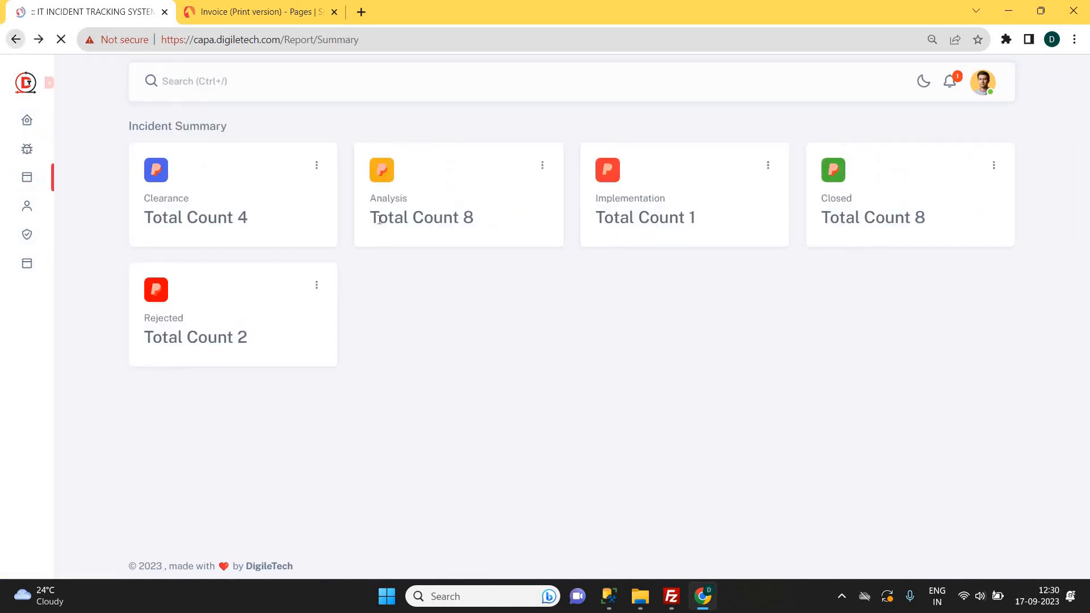
click(468, 219)
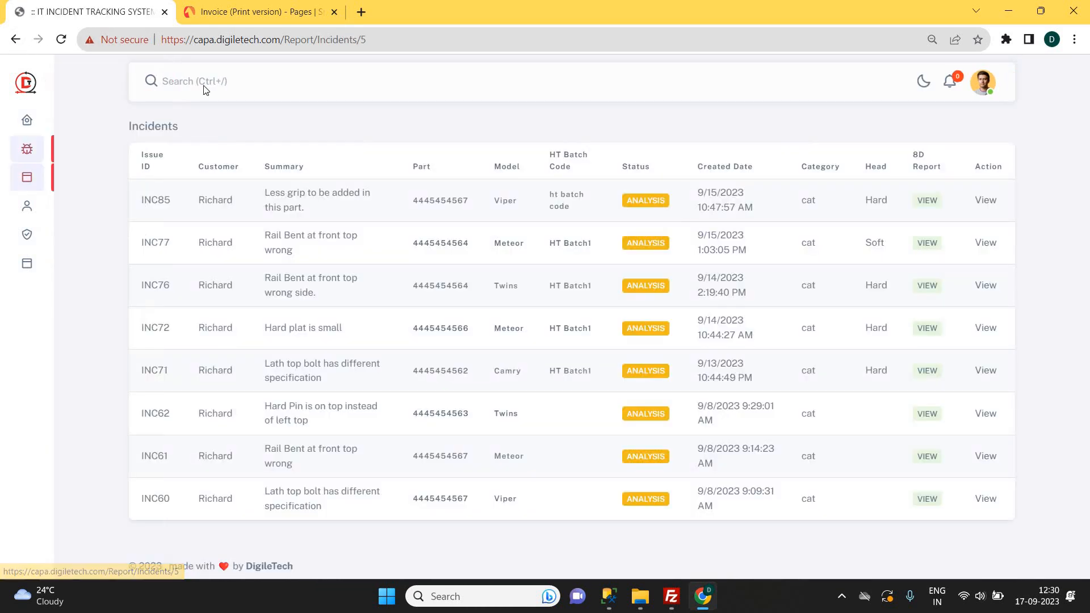